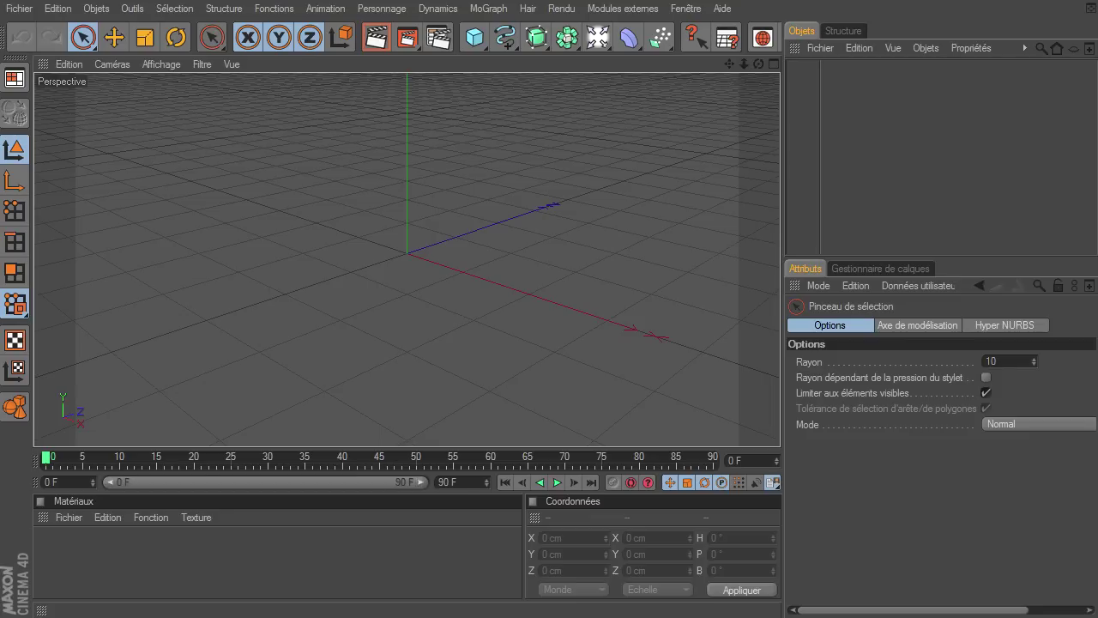
# Step: Add a default 200 cm cube at the scene origin and view its Base properties
pyautogui.click(476, 39)
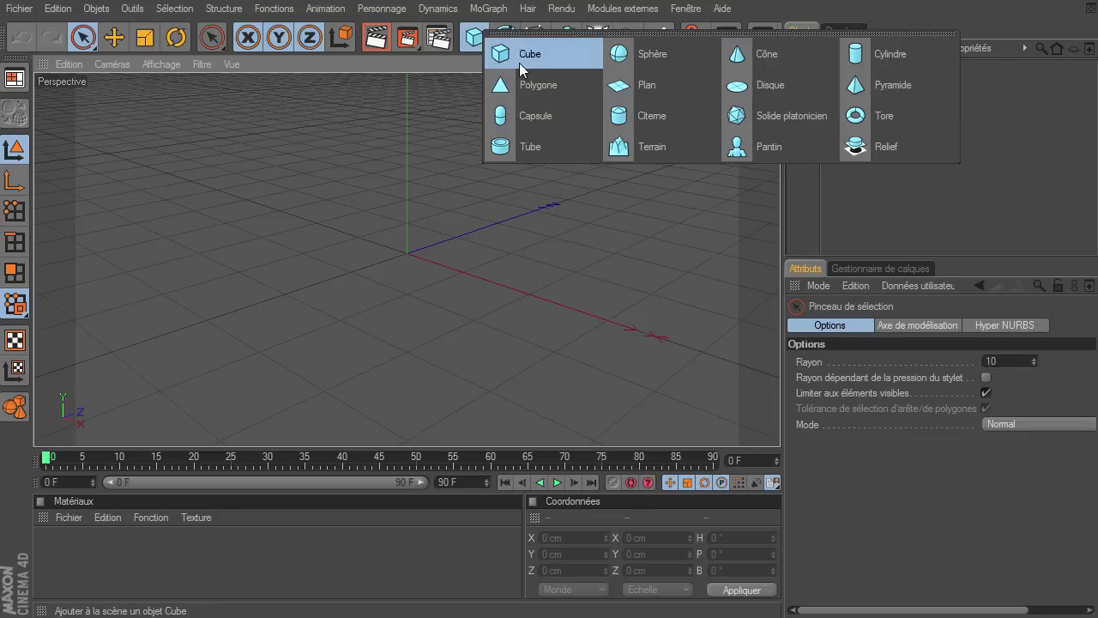
pyautogui.click(523, 56)
pyautogui.click(808, 327)
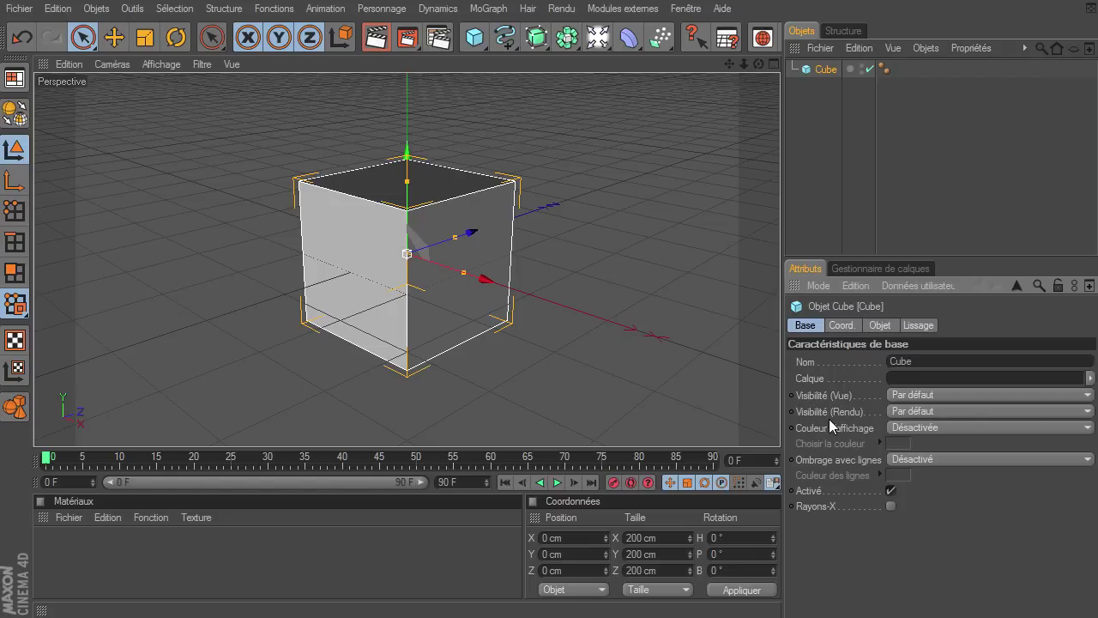
# Step: Give the cube a Display tag, leaving its Visibility override unchecked at 100 %
pyautogui.rightClick(824, 74)
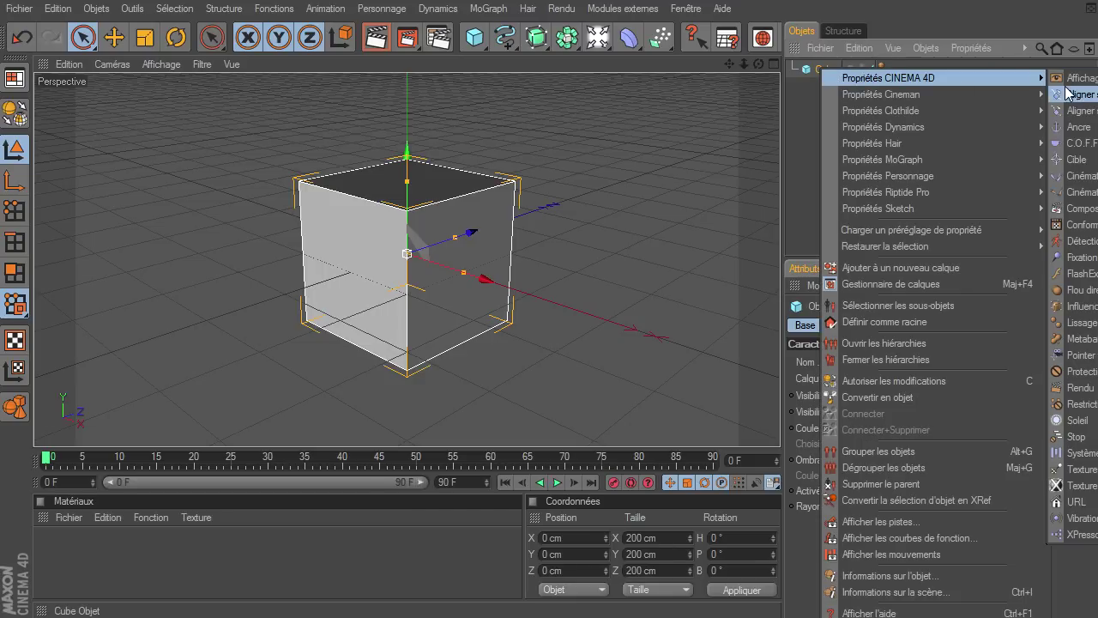
pyautogui.click(1076, 95)
pyautogui.click(810, 72)
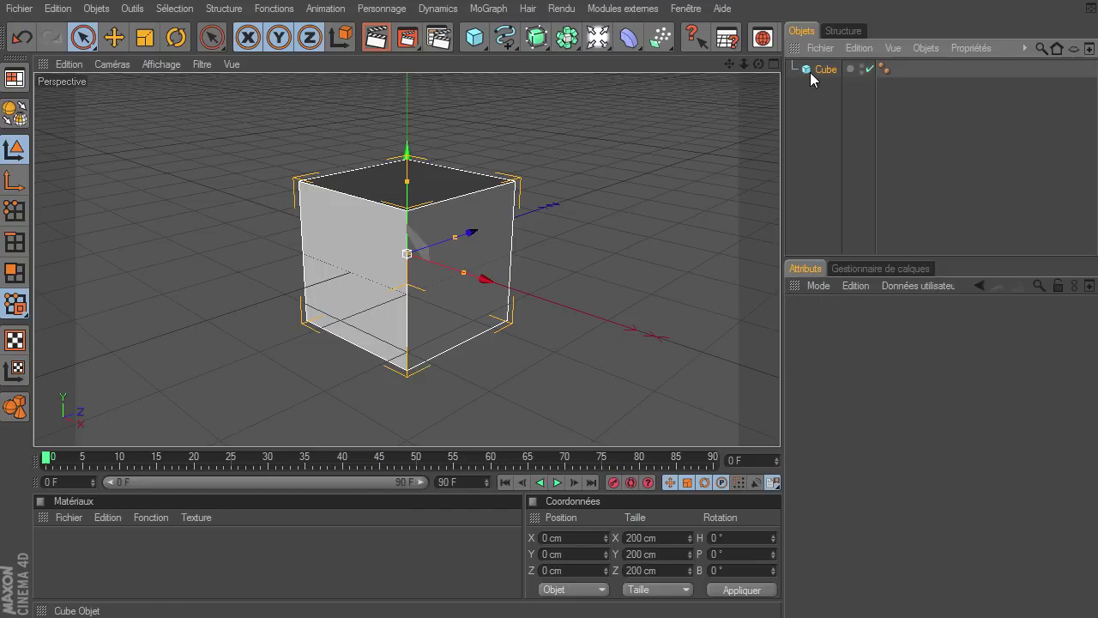
pyautogui.rightClick(810, 72)
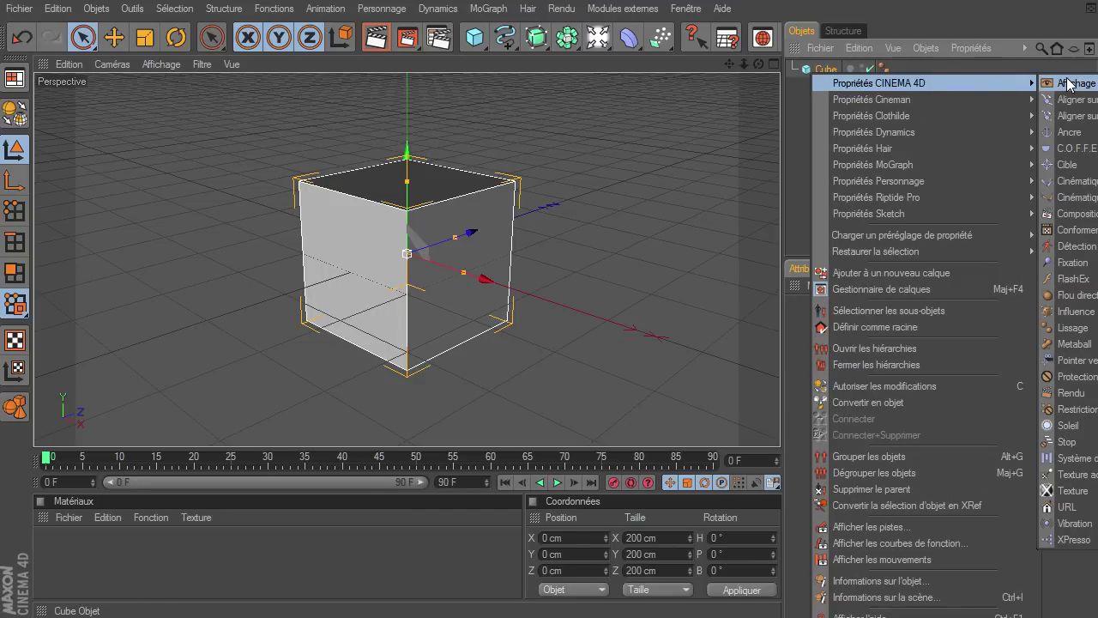
pyautogui.click(1070, 83)
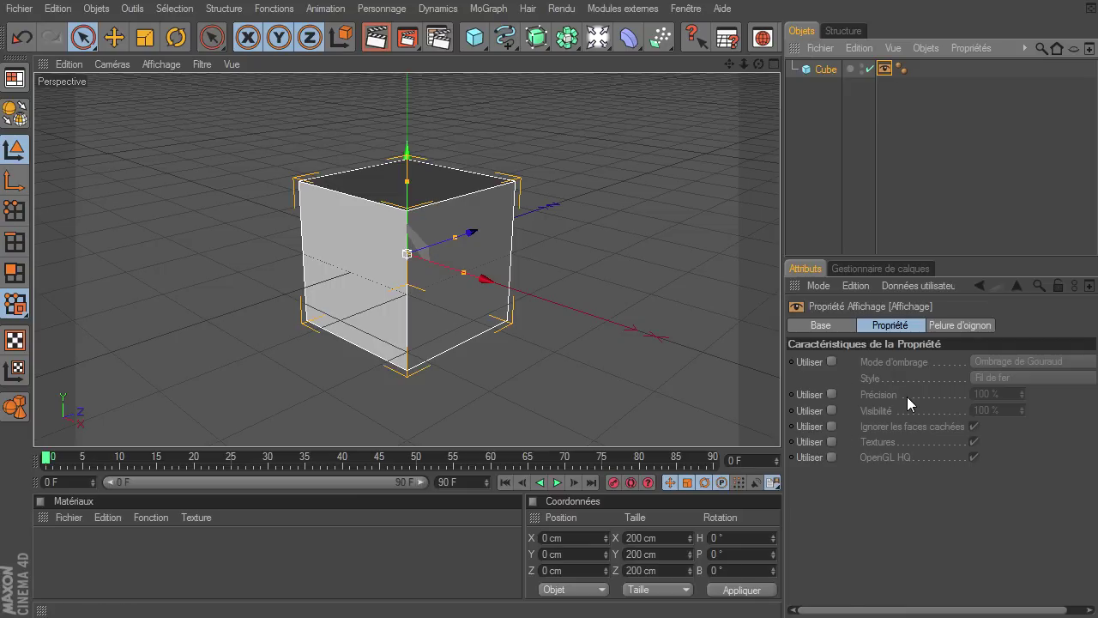
pyautogui.click(831, 410)
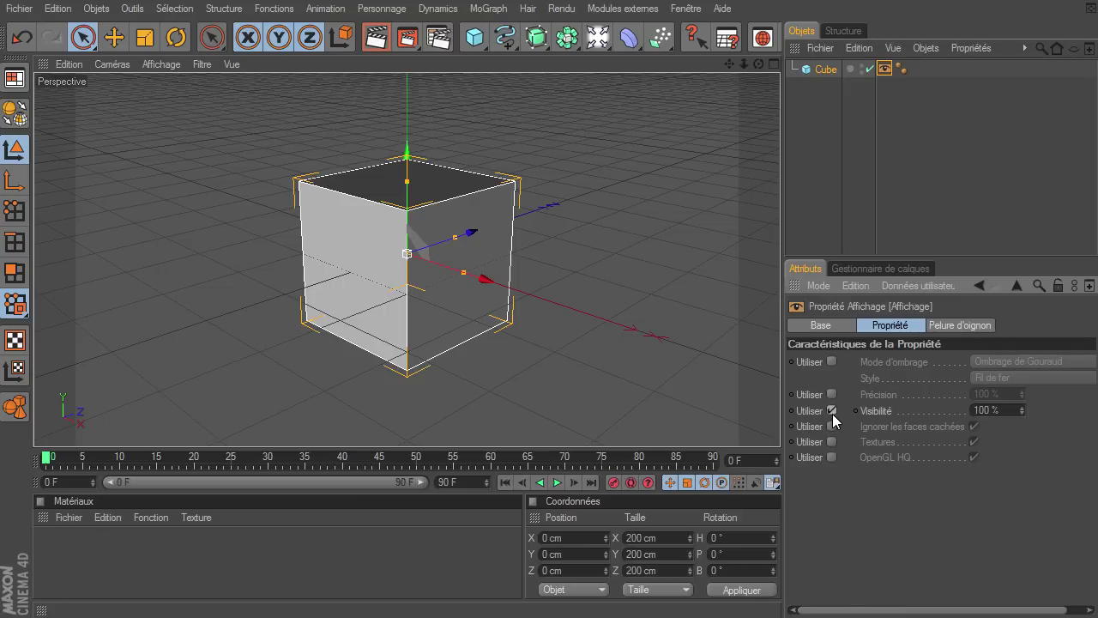
pyautogui.click(1007, 411)
pyautogui.click(831, 410)
pyautogui.click(836, 73)
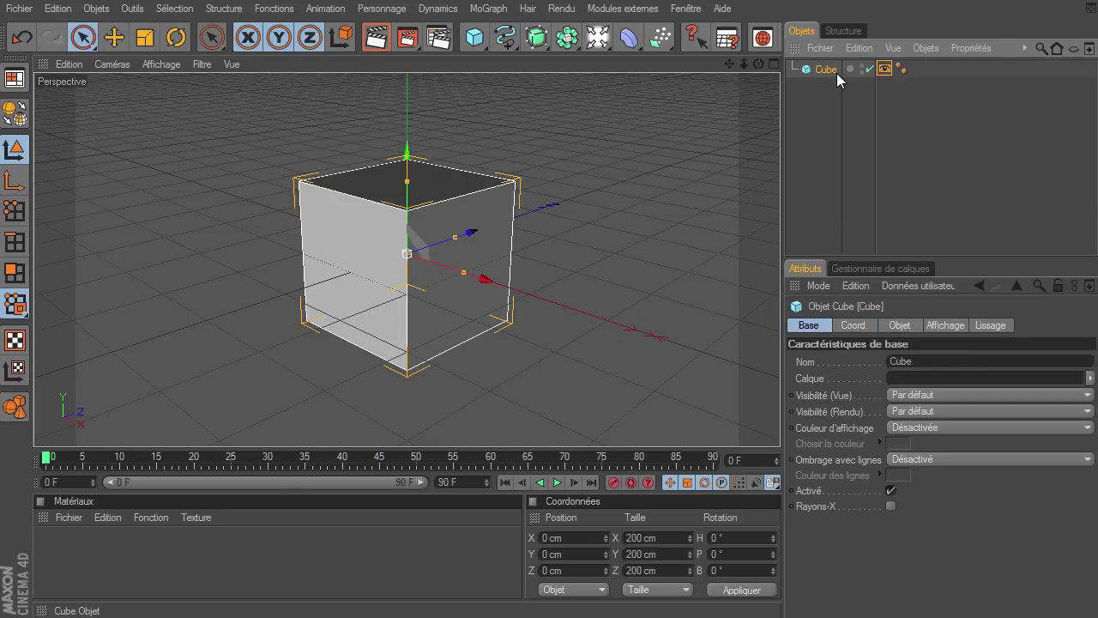
# Step: Delete the cube and its Display tag, leaving only the ground grid
pyautogui.press('Delete')
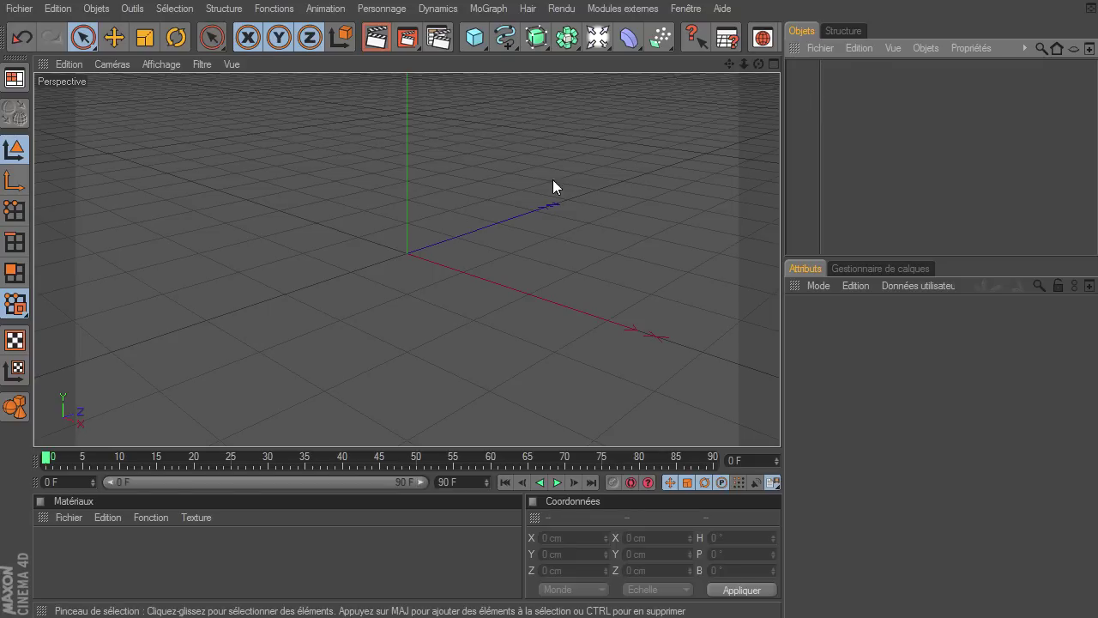
# Step: Add a 200 cm cube with 3 segments on X, Y and Z, and make it editable
pyautogui.moveTo(759, 64)
pyautogui.mouseDown()
pyautogui.moveTo(780, 425)
pyautogui.moveTo(756, 66)
pyautogui.moveTo(730, 65)
pyautogui.moveTo(780, 425)
pyautogui.mouseUp()
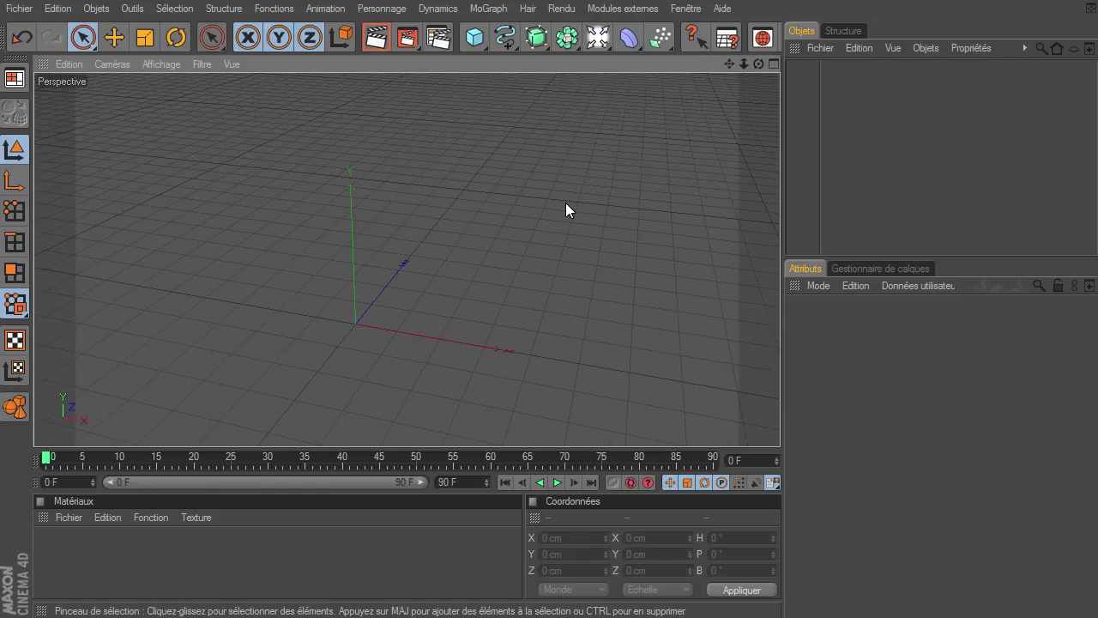
pyautogui.moveTo(474, 39); pyautogui.dragTo(563, 49)
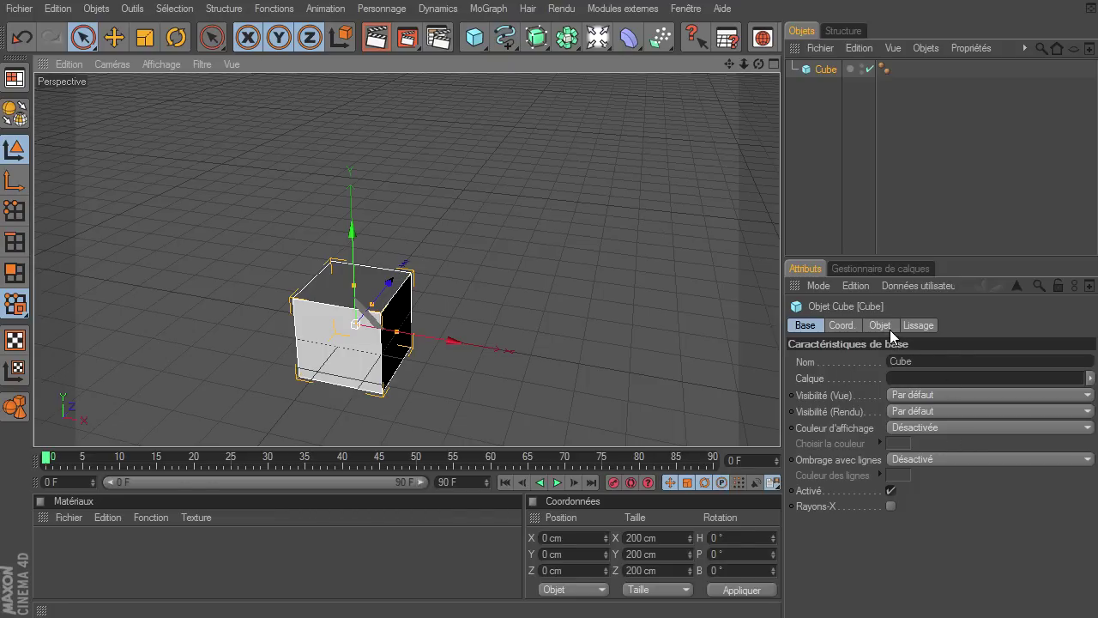
pyautogui.click(889, 328)
pyautogui.click(1010, 359)
pyautogui.click(1010, 359)
pyautogui.click(1011, 375)
pyautogui.click(1010, 375)
pyautogui.click(1011, 391)
pyautogui.click(1011, 391)
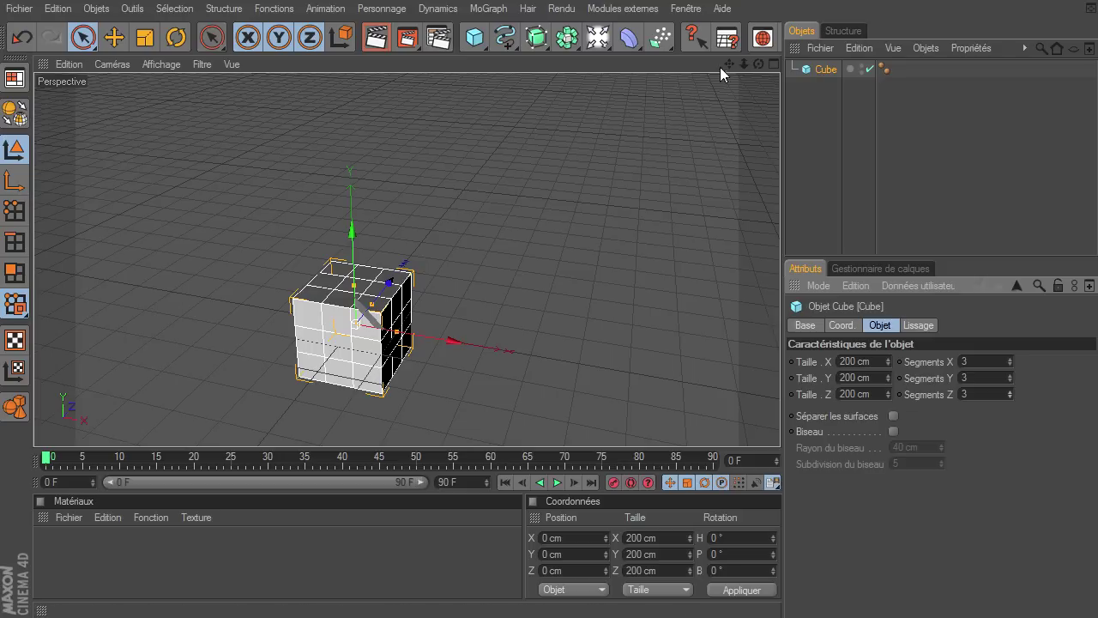
pyautogui.moveTo(732, 65); pyautogui.dragTo(780, 424)
pyautogui.press('c')
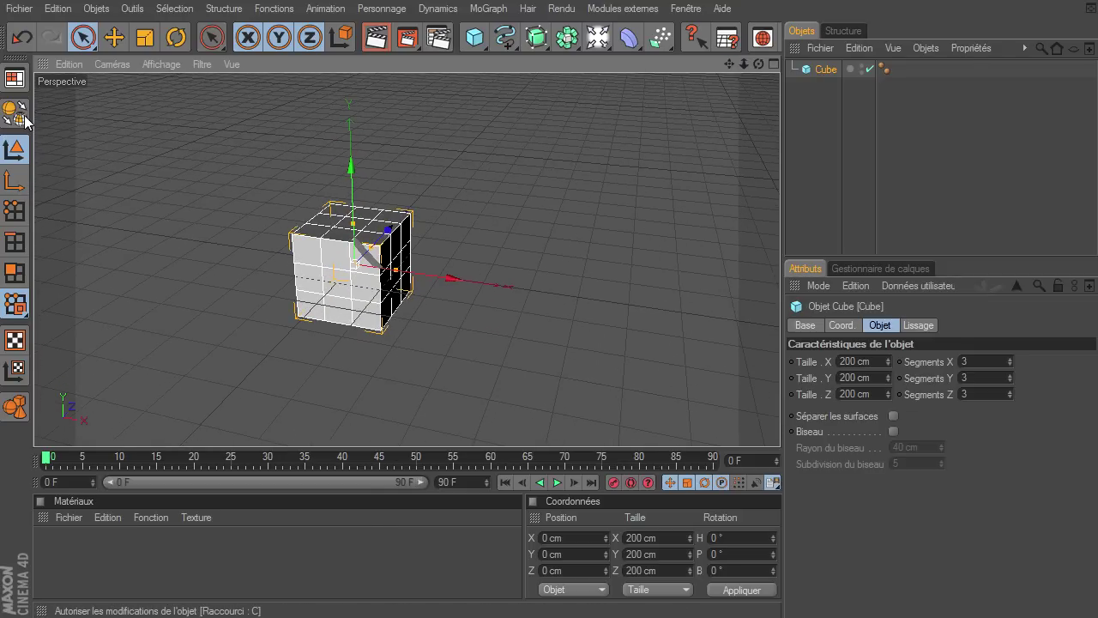
# Step: Put a Morphing tag on the cube and select its morph base and first morph target
pyautogui.rightClick(795, 68)
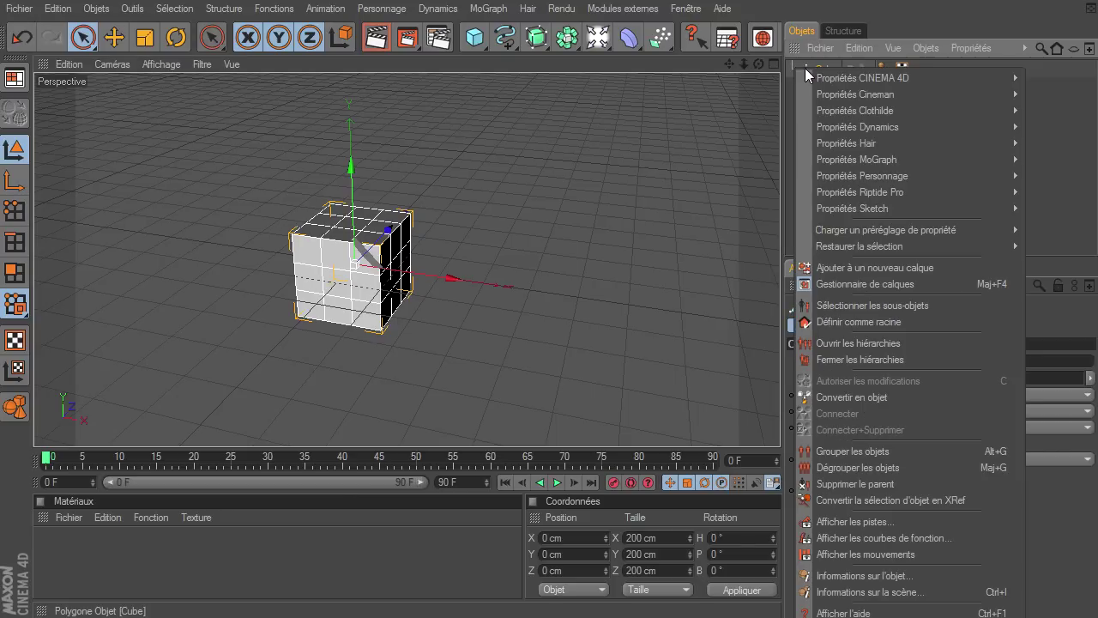
pyautogui.moveTo(862, 175)
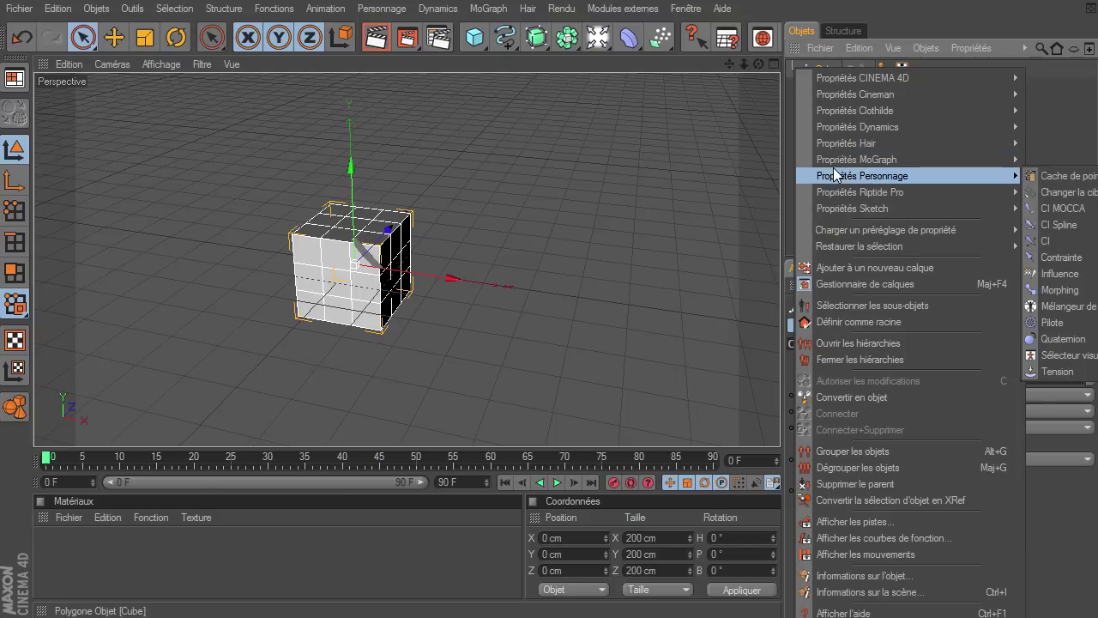
pyautogui.click(1058, 292)
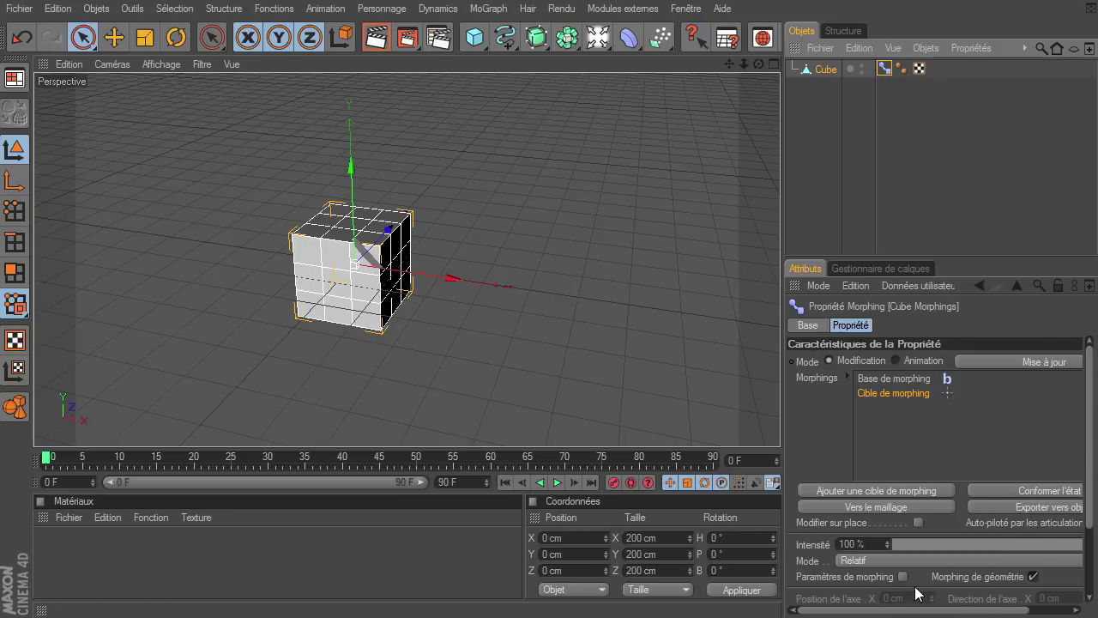
pyautogui.click(886, 383)
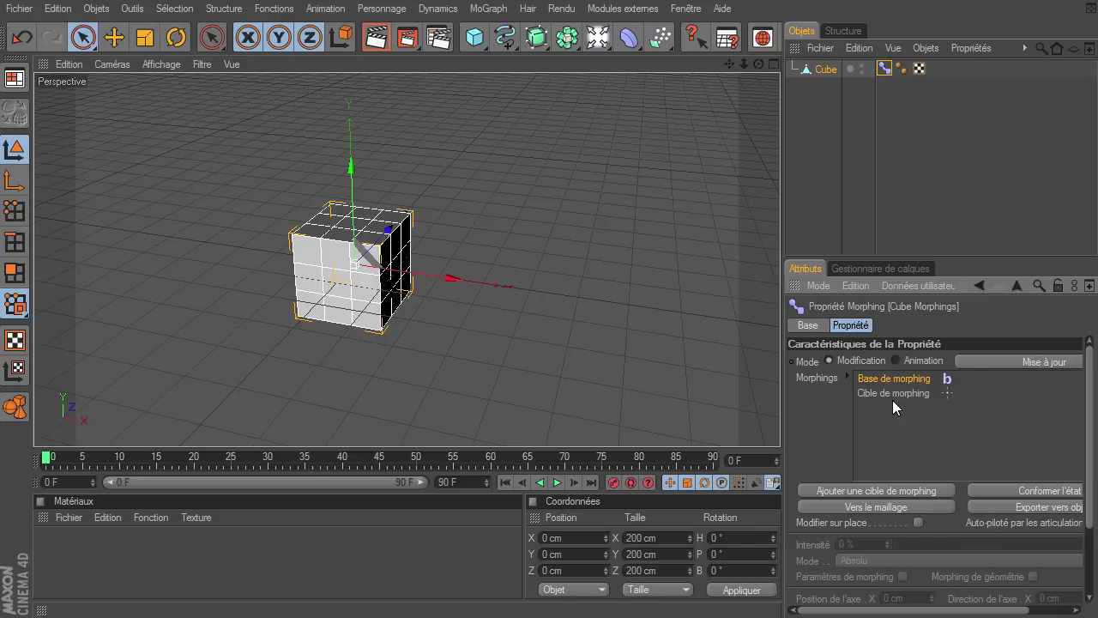
pyautogui.click(892, 395)
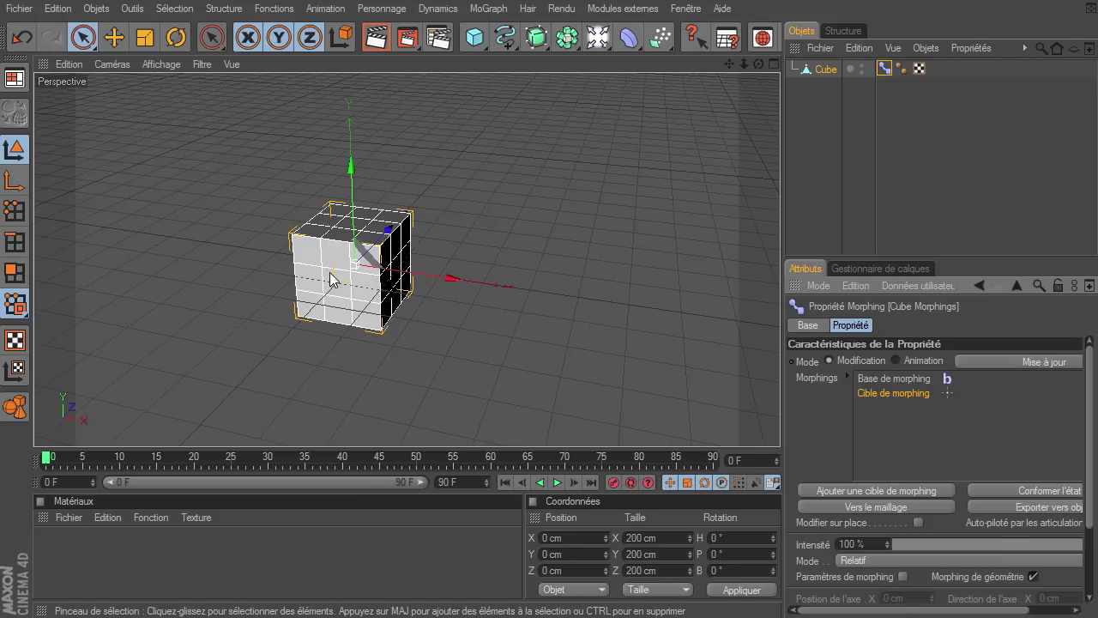
# Step: In polygon mode, raise the cube's top face so the morph target becomes a tall column
pyautogui.click(28, 273)
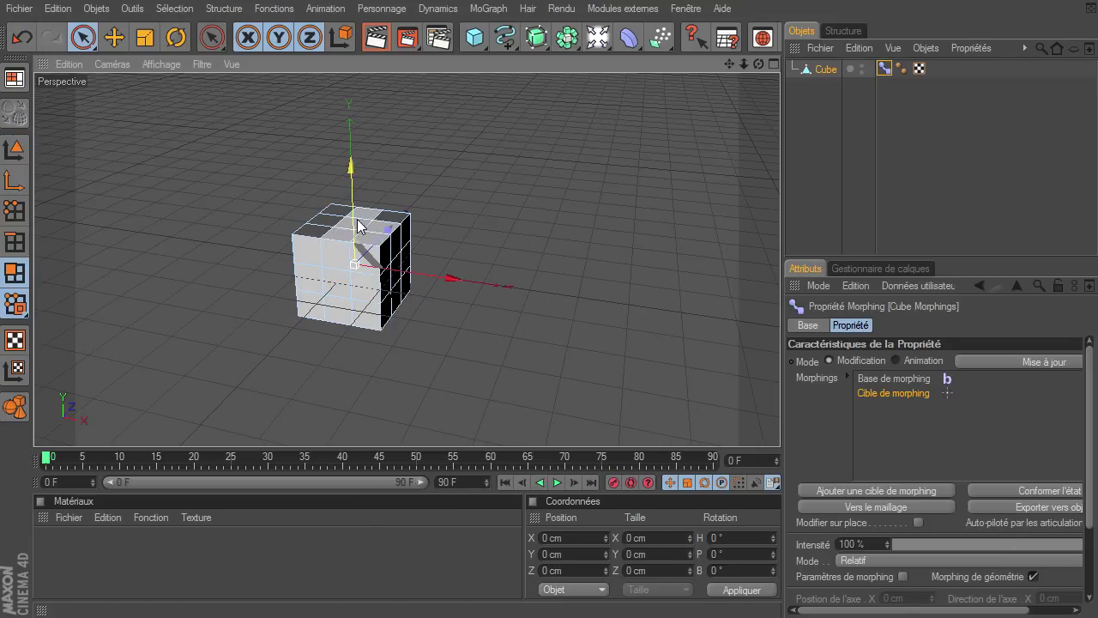
pyautogui.click(825, 70)
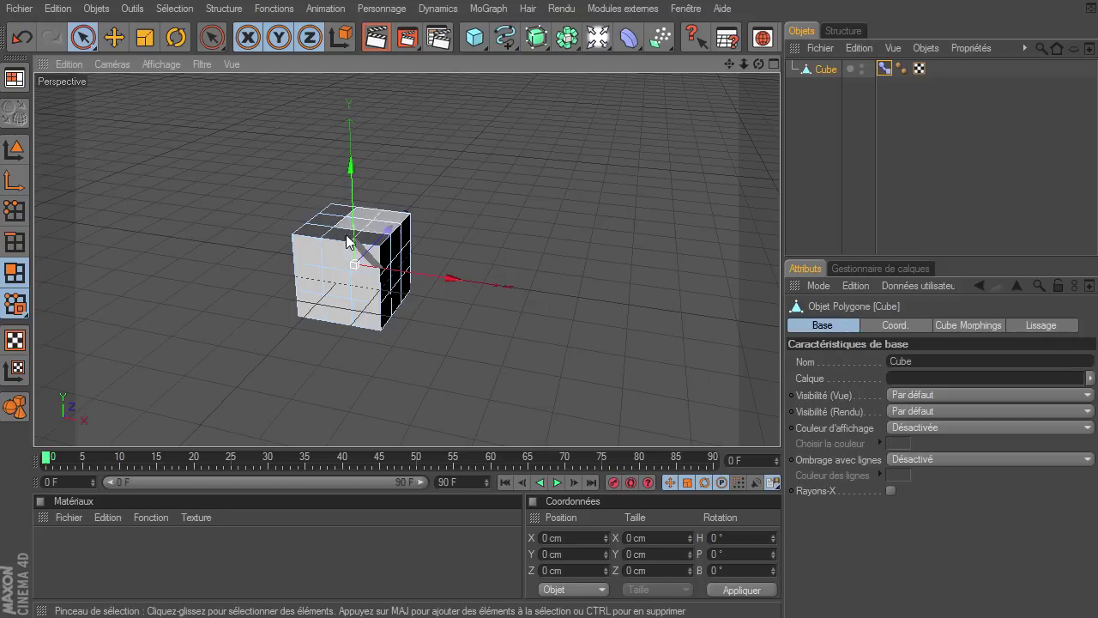
pyautogui.moveTo(311, 228); pyautogui.dragTo(375, 239)
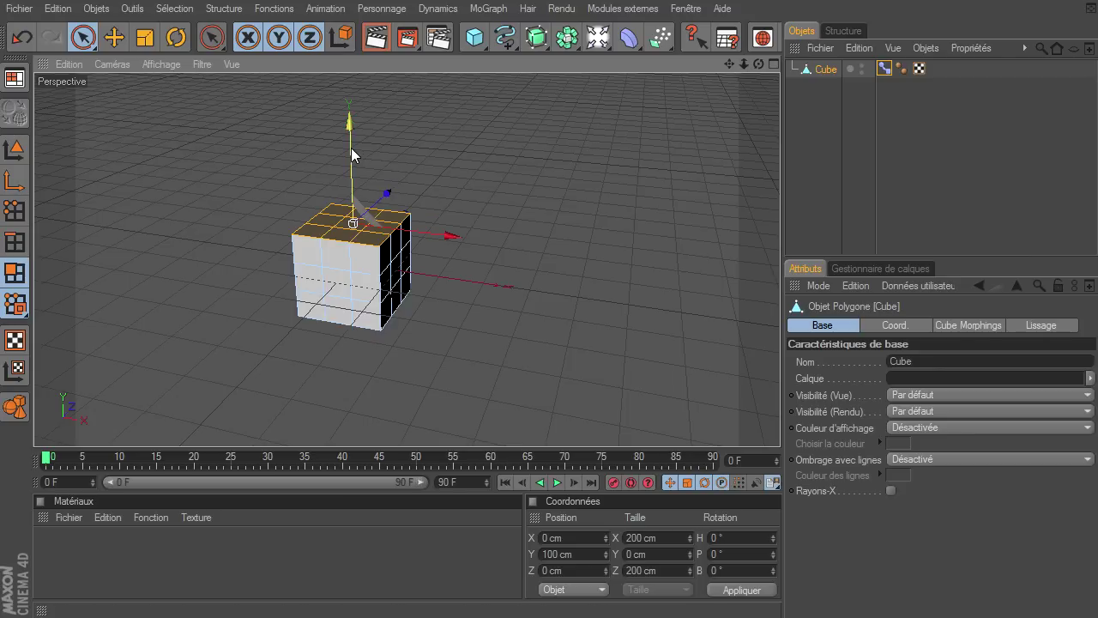
pyautogui.moveTo(351, 163); pyautogui.dragTo(350, 73)
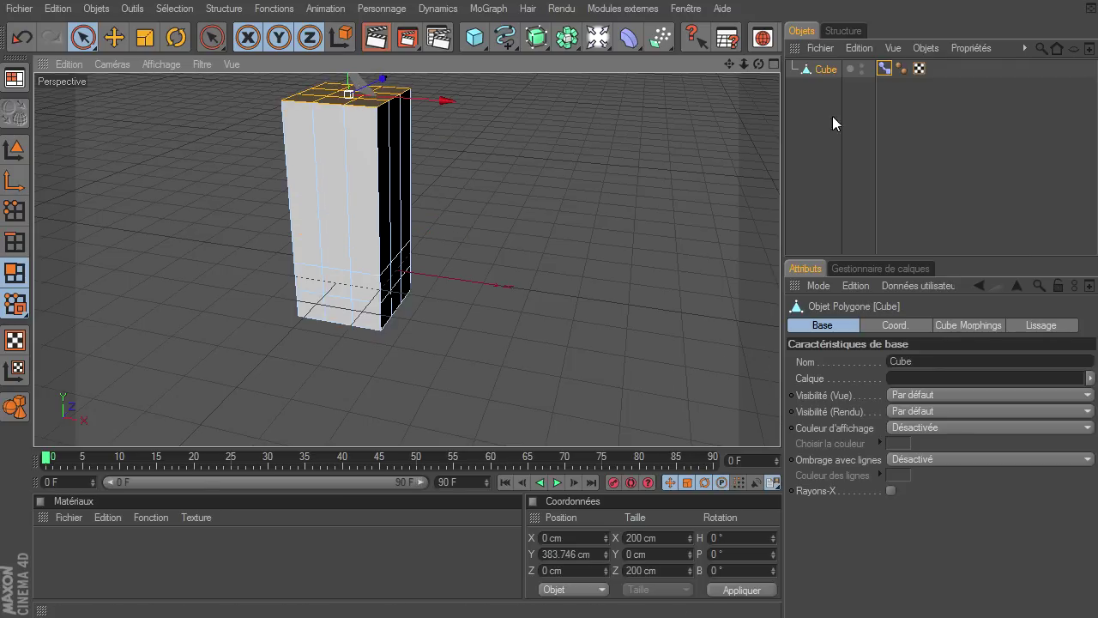
# Step: Switch the Morphing tag to animation mode and set the target amount to 0 %
pyautogui.click(884, 68)
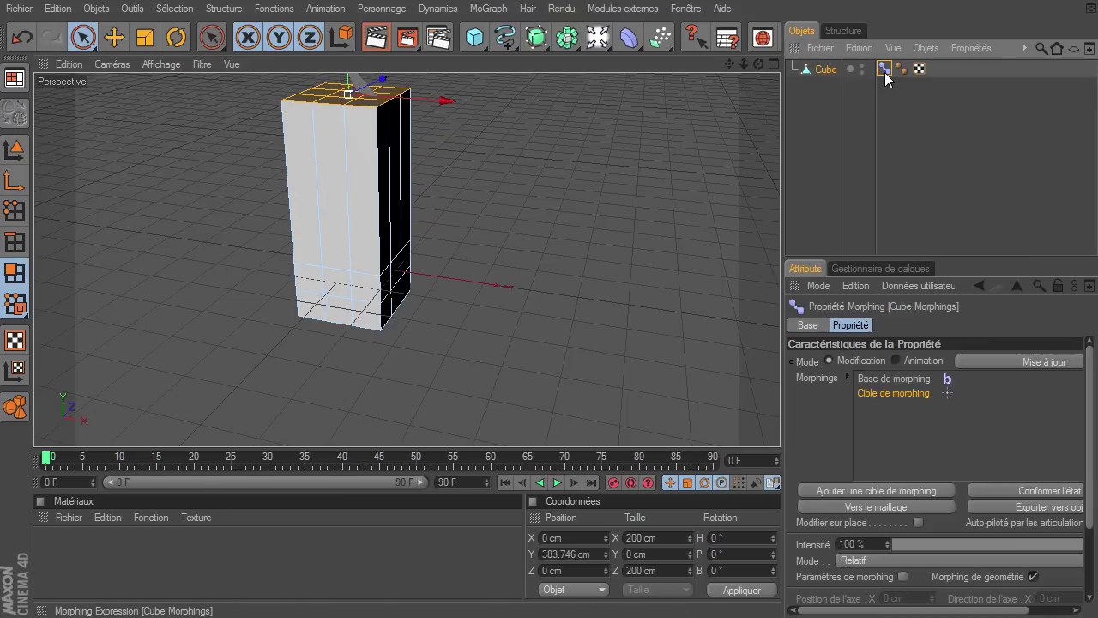
pyautogui.click(896, 360)
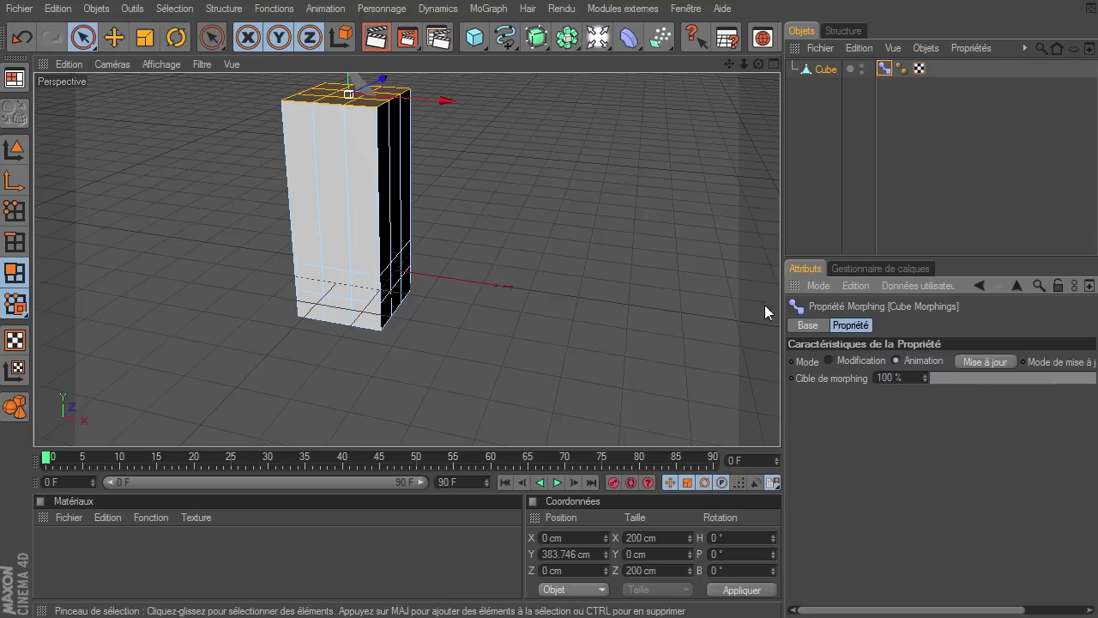
pyautogui.moveTo(1086, 379); pyautogui.dragTo(876, 375)
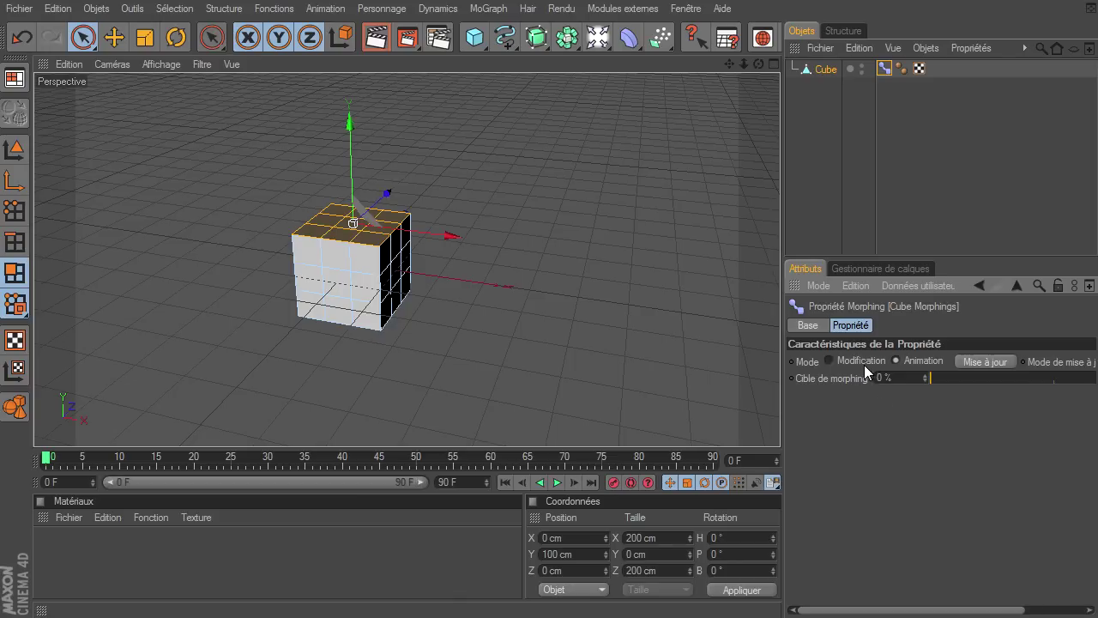
# Step: Add a second morph target and pull the cube's front face forward into a long box
pyautogui.click(863, 361)
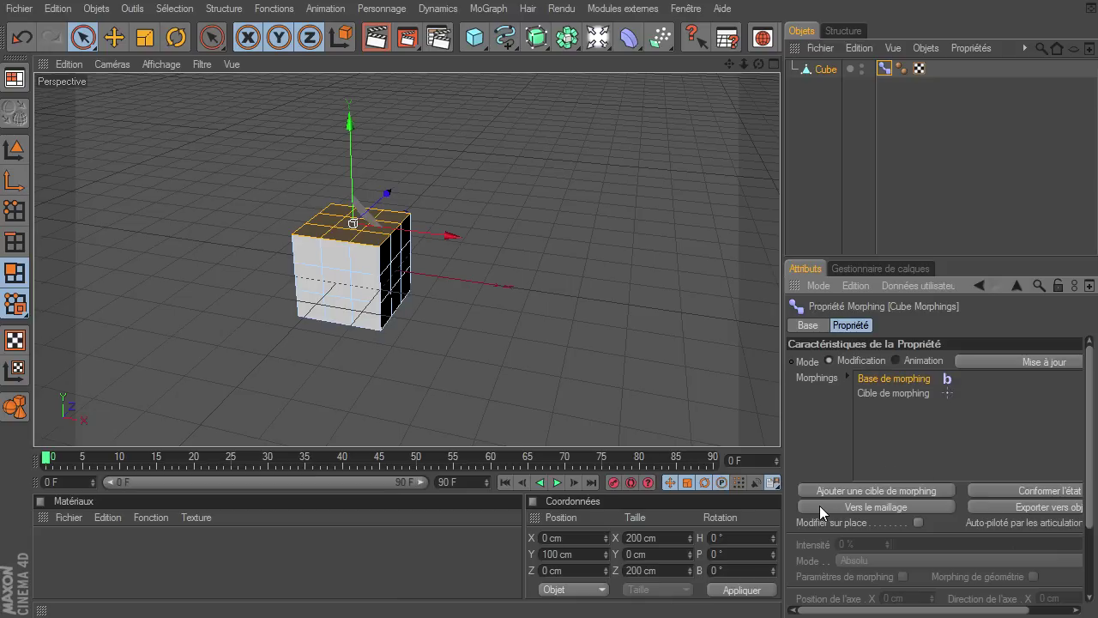
pyautogui.click(862, 490)
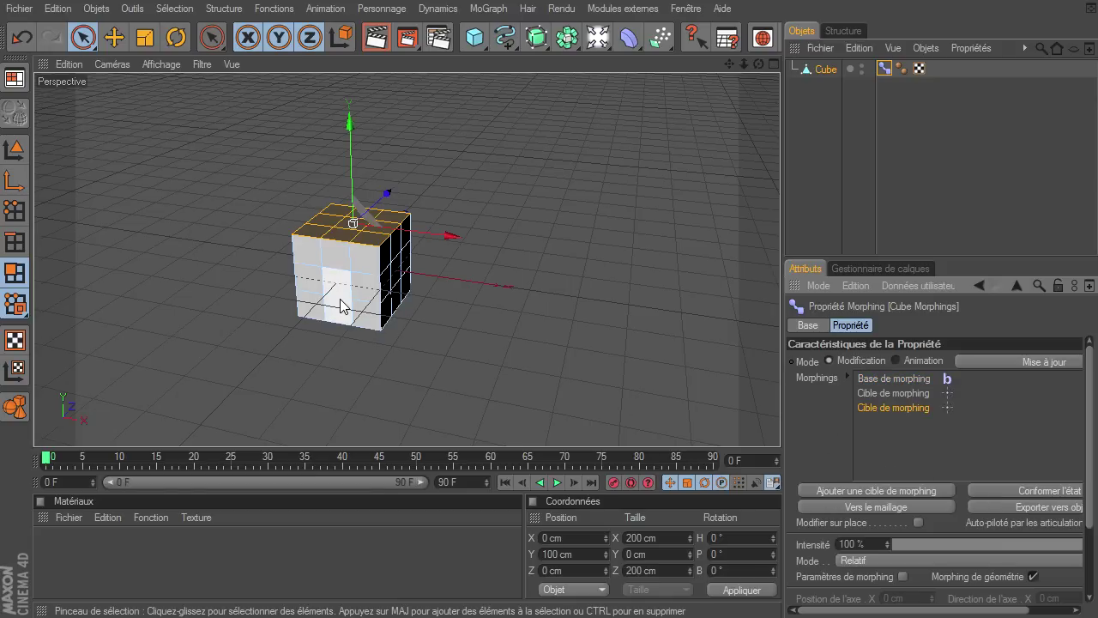
pyautogui.moveTo(355, 269); pyautogui.dragTo(350, 313)
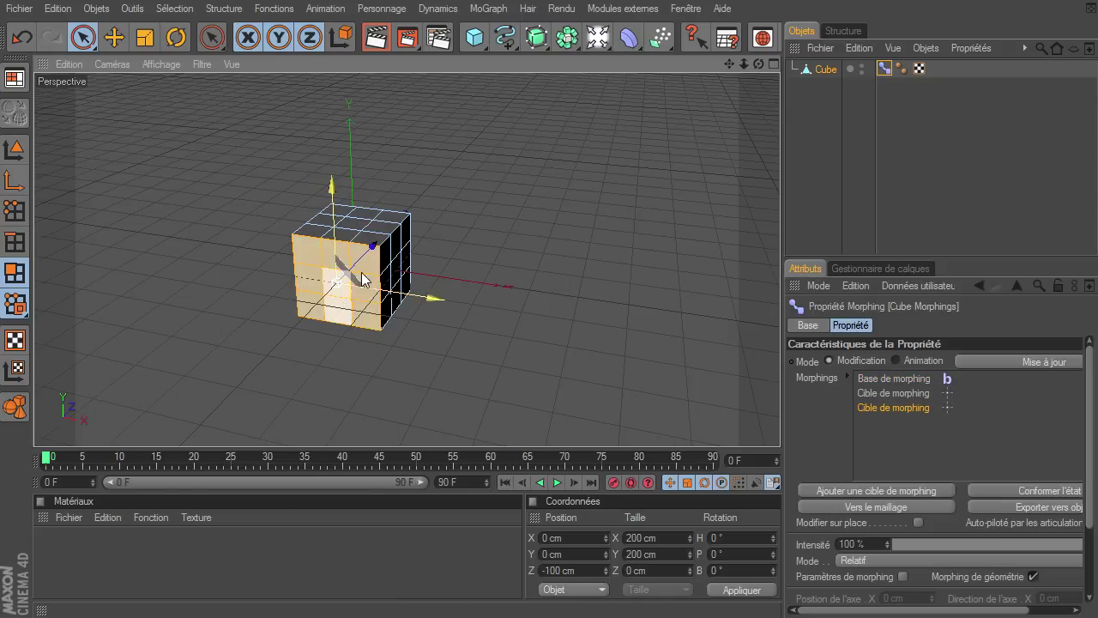
pyautogui.moveTo(362, 272); pyautogui.dragTo(405, 263)
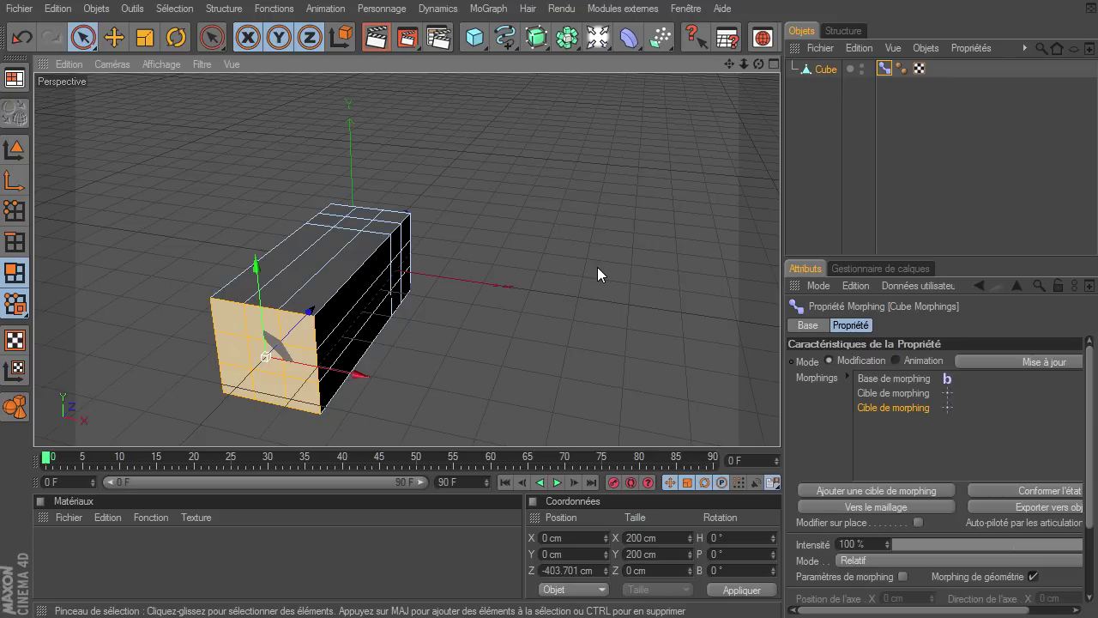
# Step: In animation mode, blend the morph targets, ending at 100 % and 94 %
pyautogui.click(898, 359)
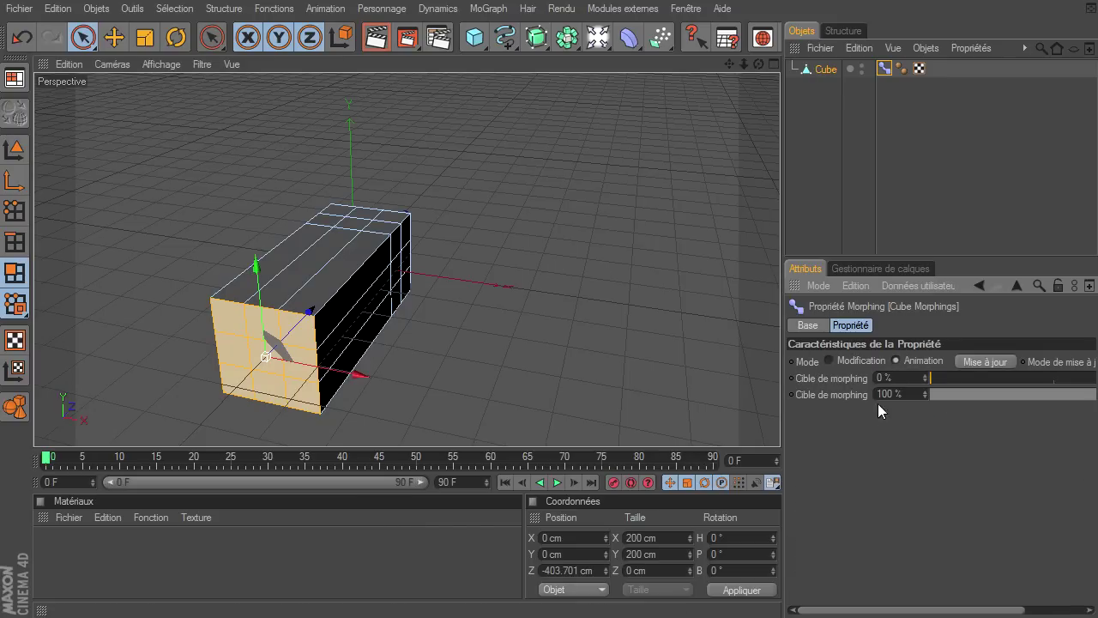
pyautogui.moveTo(1005, 389); pyautogui.dragTo(884, 400)
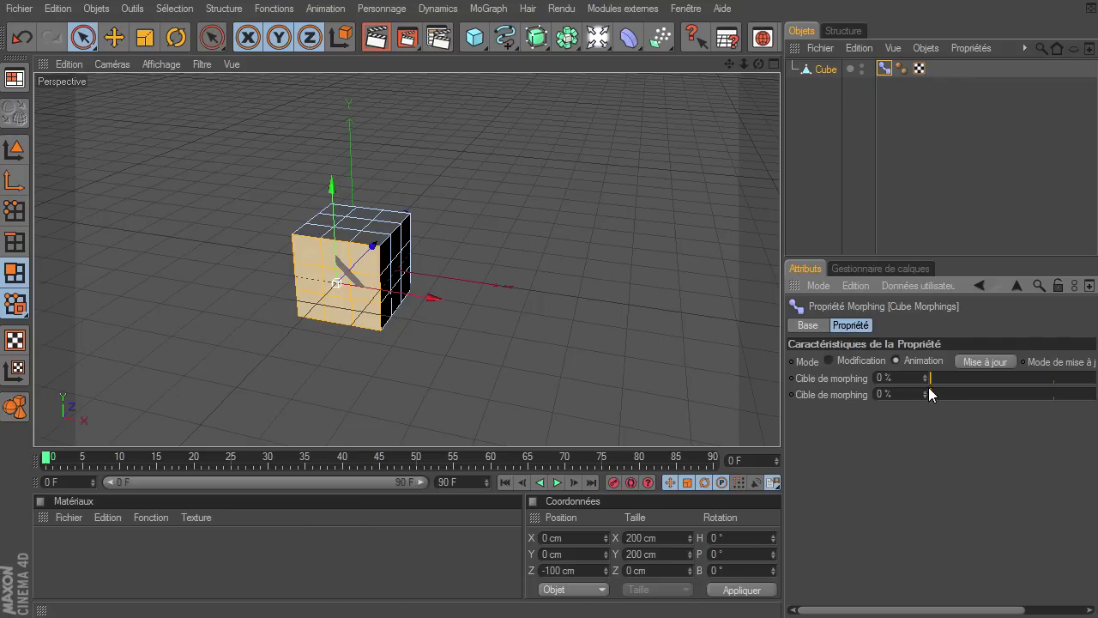
pyautogui.moveTo(940, 379)
pyautogui.mouseDown()
pyautogui.moveTo(961, 363)
pyautogui.moveTo(898, 355)
pyautogui.mouseUp()
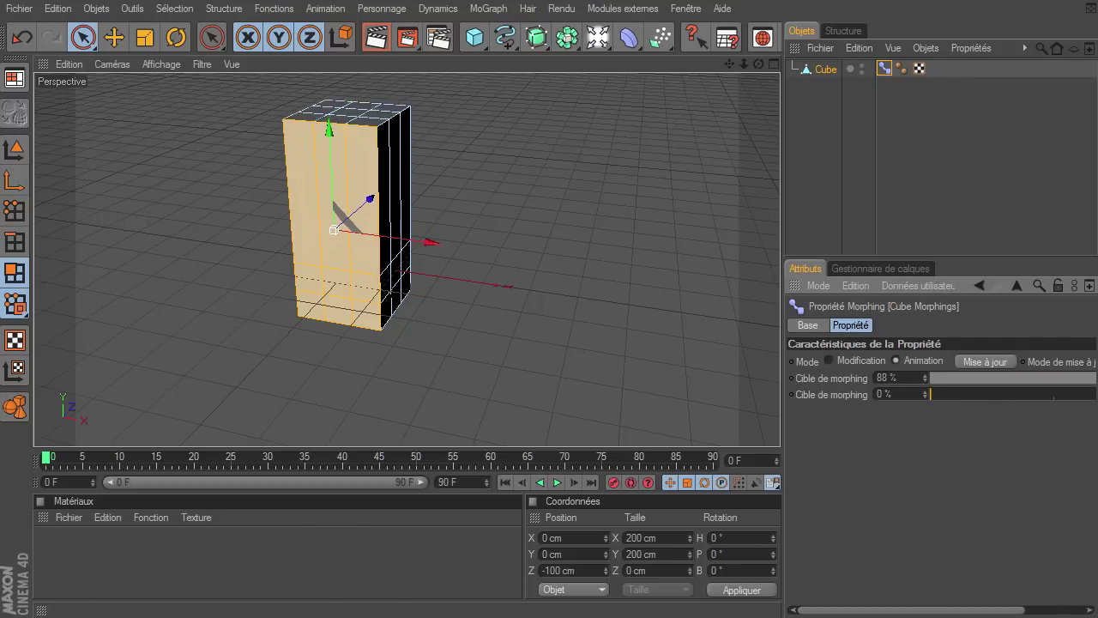
pyautogui.moveTo(936, 392)
pyautogui.mouseDown()
pyautogui.moveTo(911, 392)
pyautogui.moveTo(1053, 388)
pyautogui.moveTo(970, 389)
pyautogui.moveTo(1019, 385)
pyautogui.mouseUp()
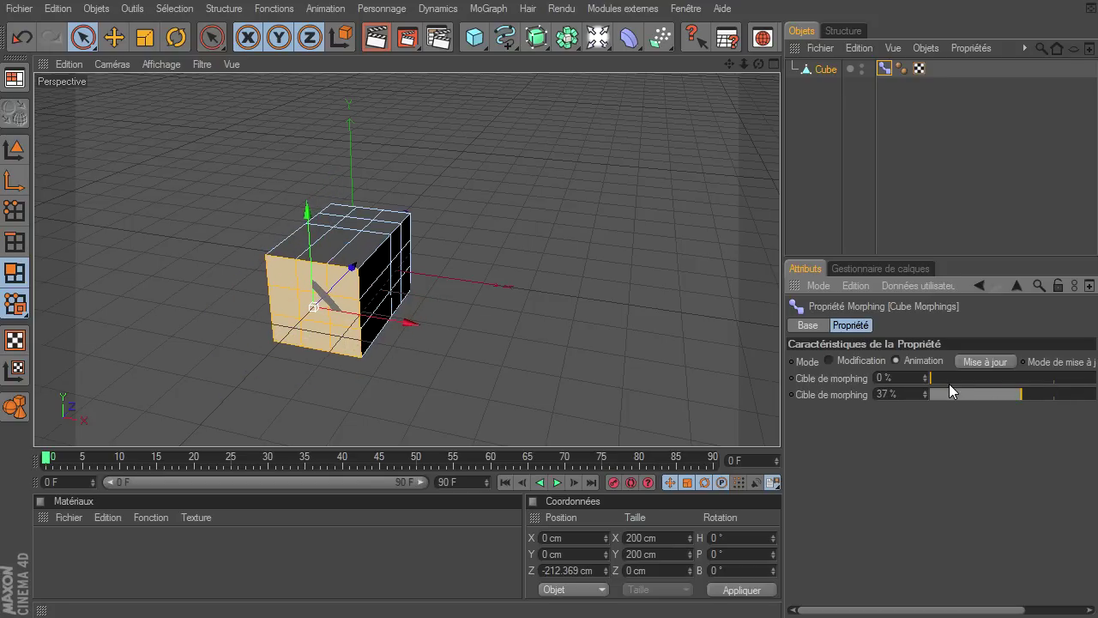
pyautogui.moveTo(940, 380)
pyautogui.mouseDown()
pyautogui.moveTo(1028, 387)
pyautogui.moveTo(1016, 388)
pyautogui.mouseUp()
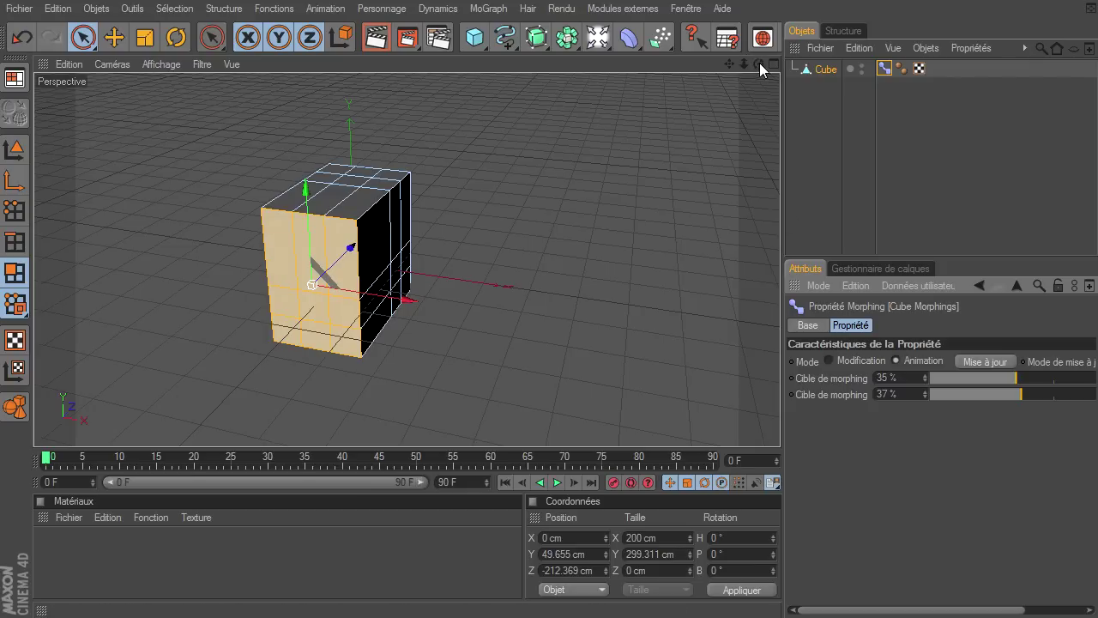
pyautogui.moveTo(758, 63); pyautogui.dragTo(738, 78)
pyautogui.moveTo(1015, 379); pyautogui.dragTo(1097, 378)
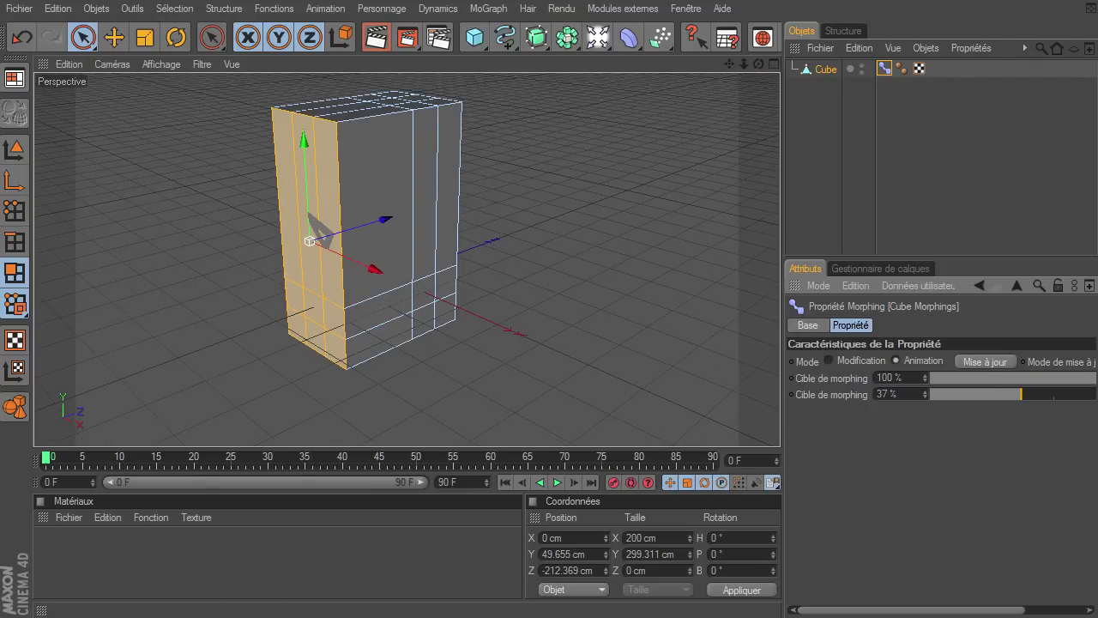
pyautogui.moveTo(1023, 395); pyautogui.dragTo(1086, 395)
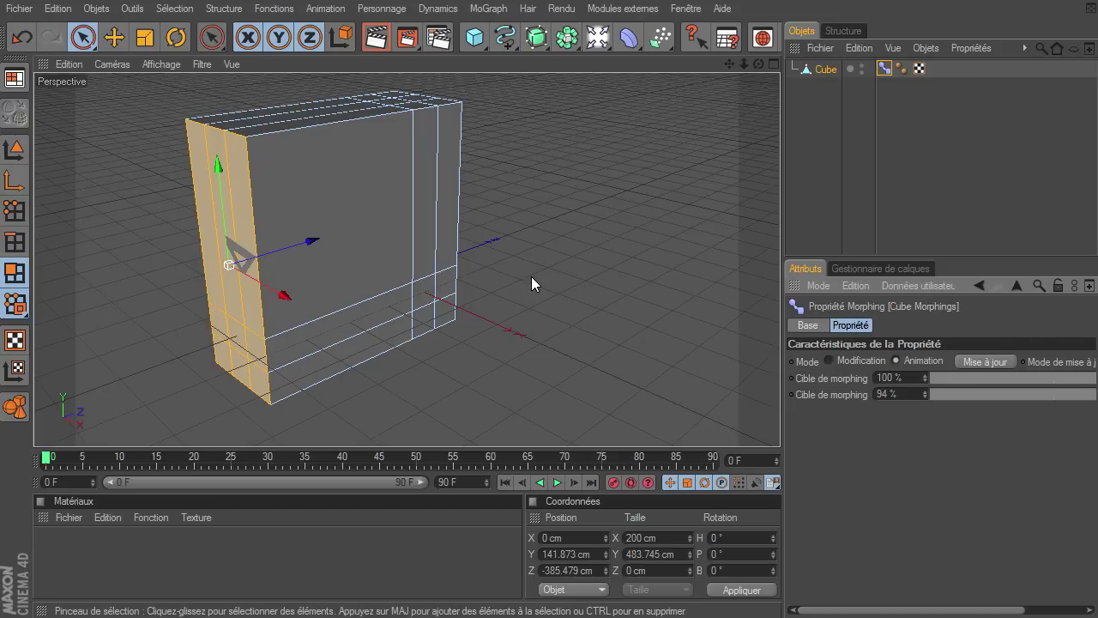
# Step: Delete the cube and add a sphere in its place
pyautogui.click(817, 71)
pyautogui.press('Delete')
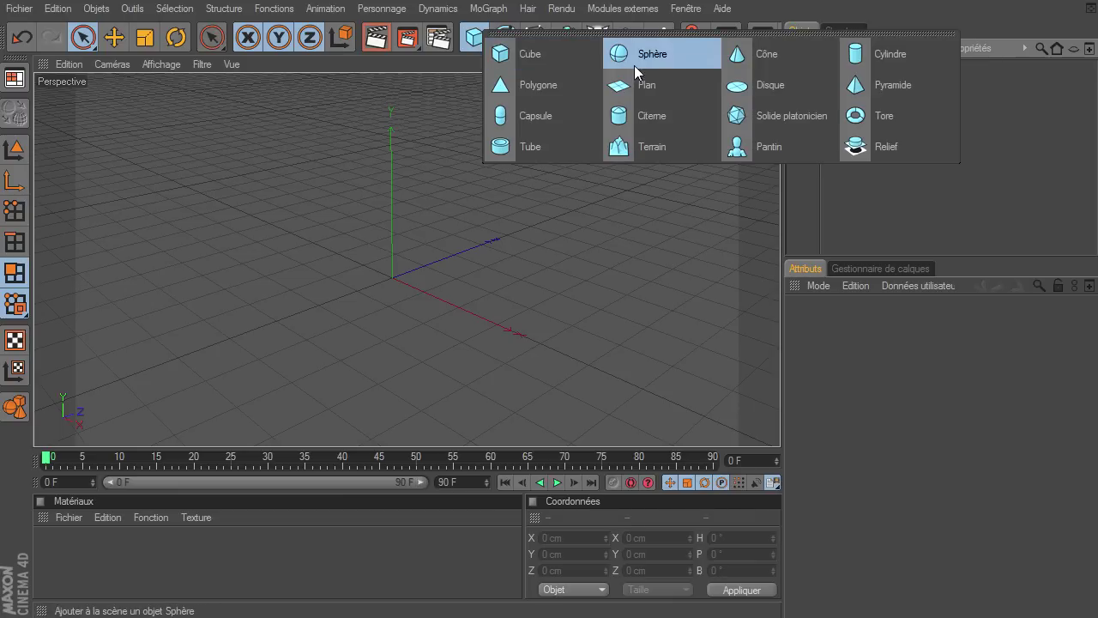
pyautogui.moveTo(481, 36); pyautogui.dragTo(678, 49)
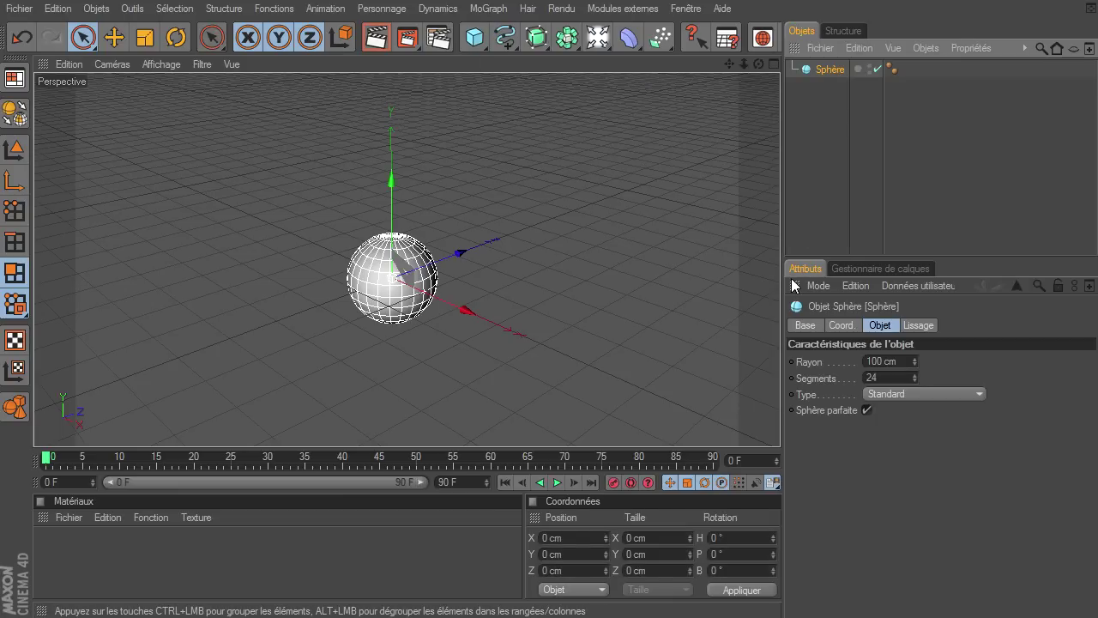
pyautogui.moveTo(741, 68)
pyautogui.mouseDown()
pyautogui.moveTo(781, 426)
pyautogui.moveTo(874, 382)
pyautogui.mouseUp()
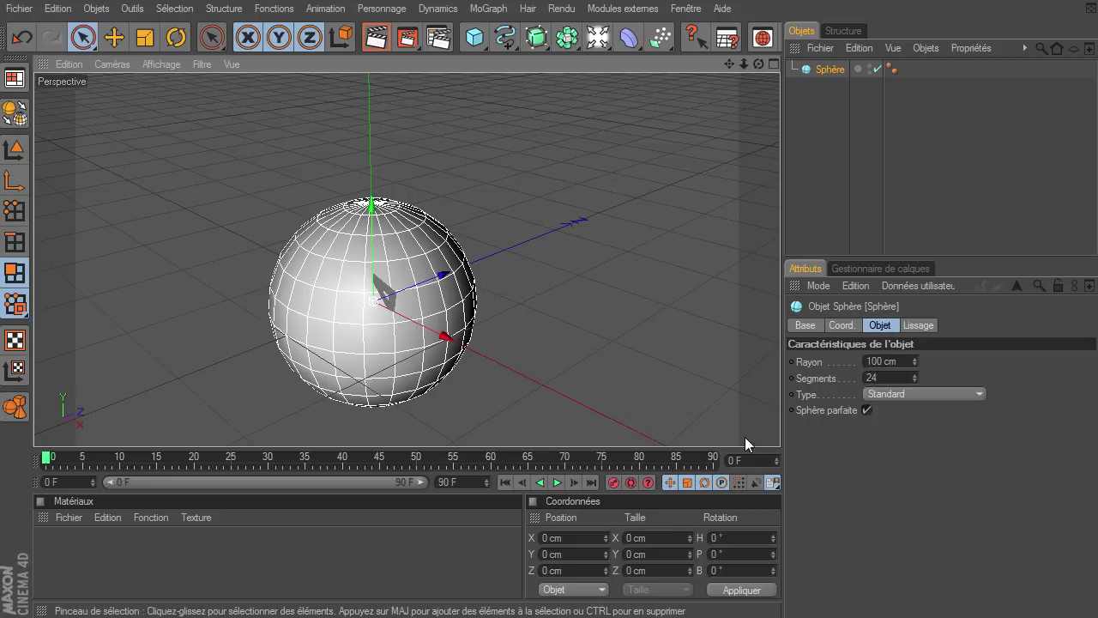
# Step: Set the sphere's type to Hexaèdre and convert it to an editable polygon object
pyautogui.click(945, 394)
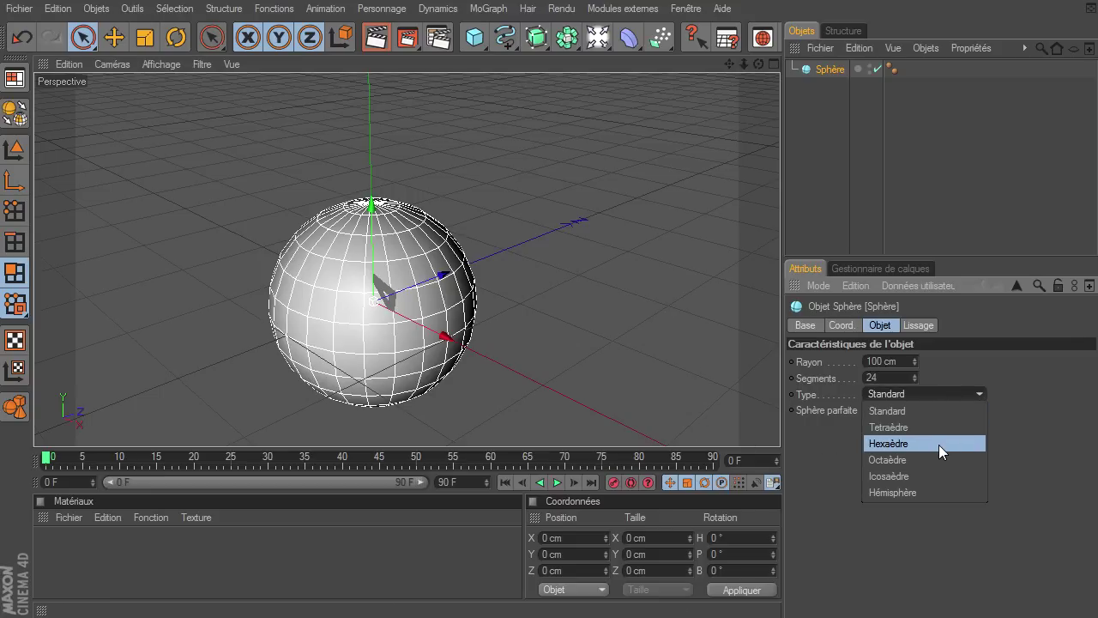
pyautogui.click(938, 444)
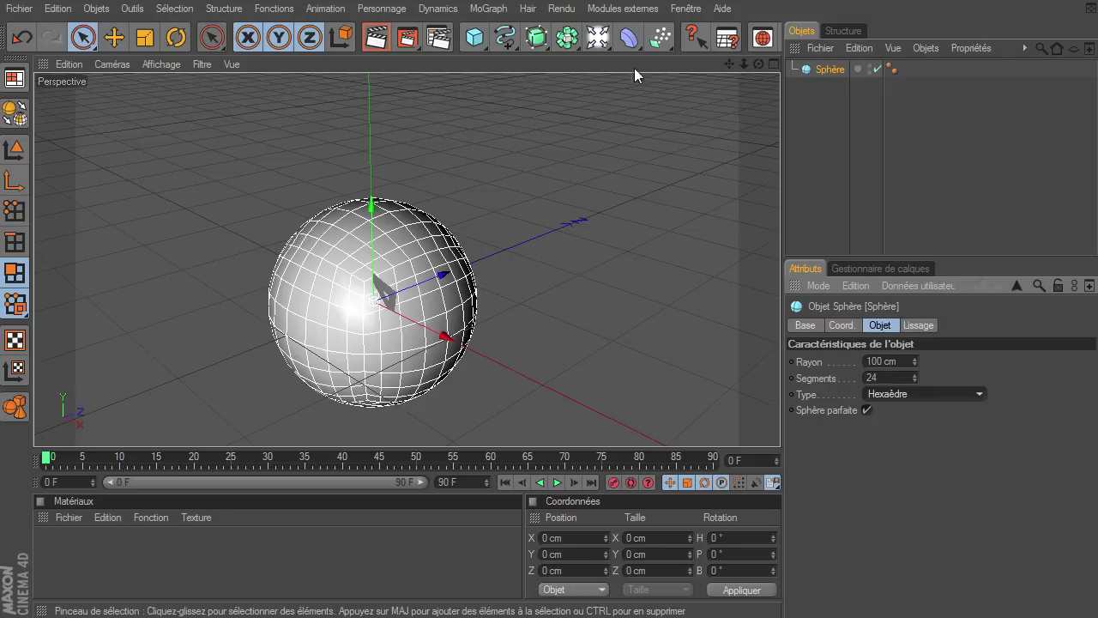
pyautogui.click(15, 113)
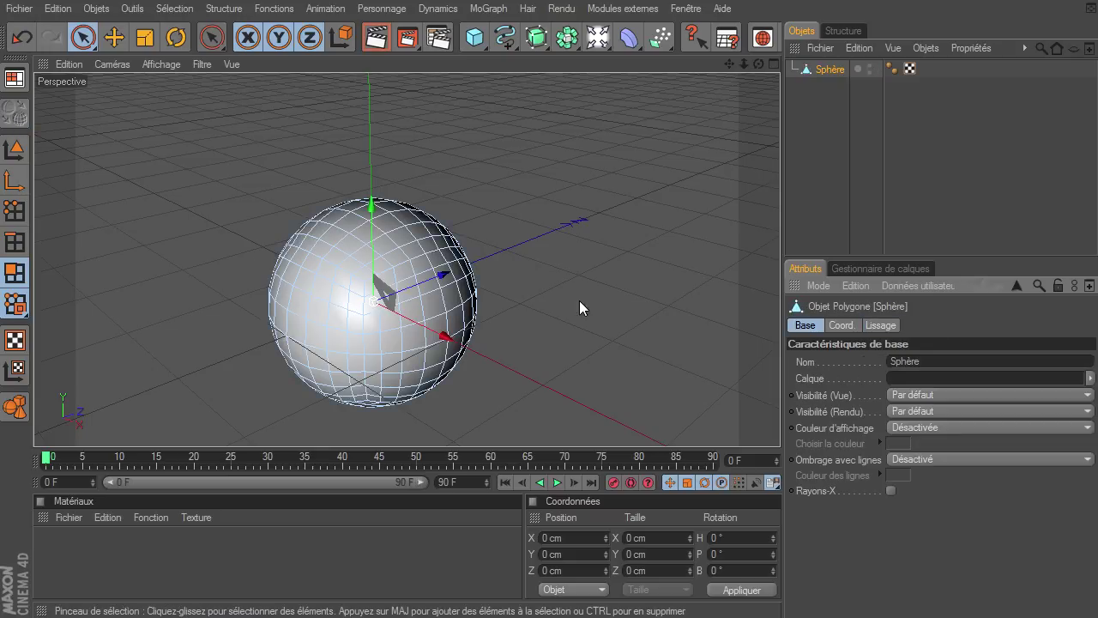
pyautogui.rightClick(809, 74)
pyautogui.moveTo(878, 183)
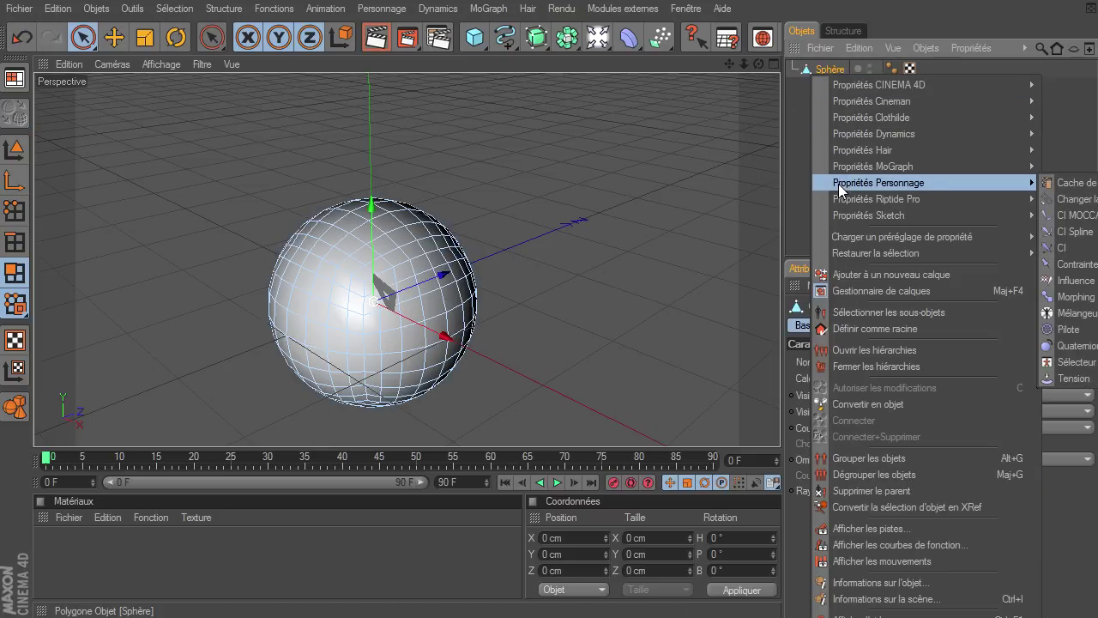
# Step: Add a Morphing tag to the sphere and select its morph base and morph target
pyautogui.click(1074, 296)
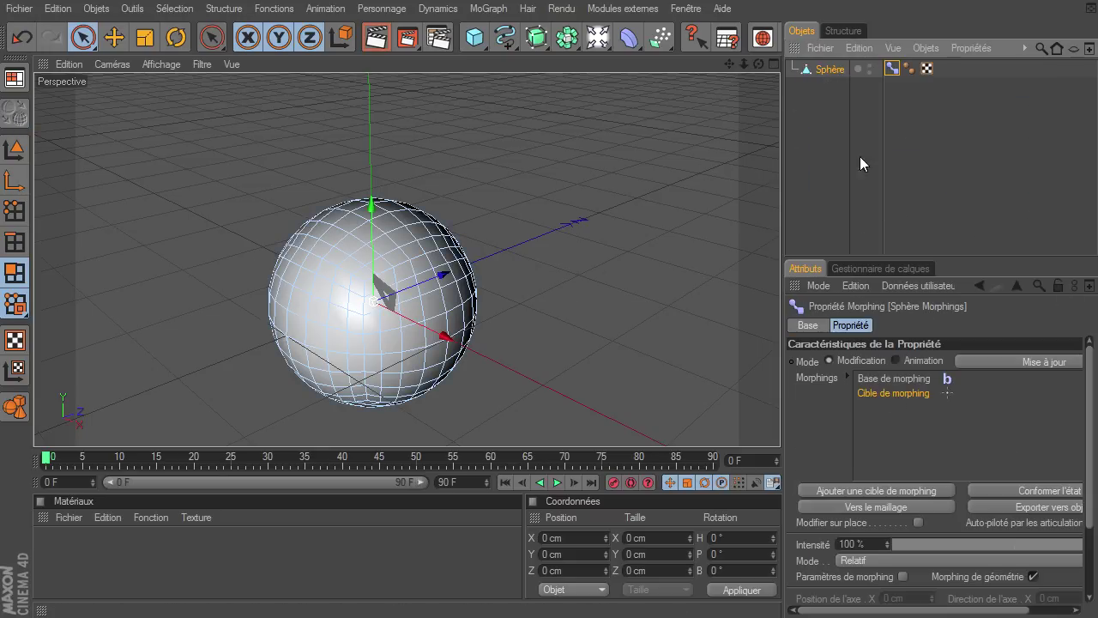
pyautogui.click(903, 378)
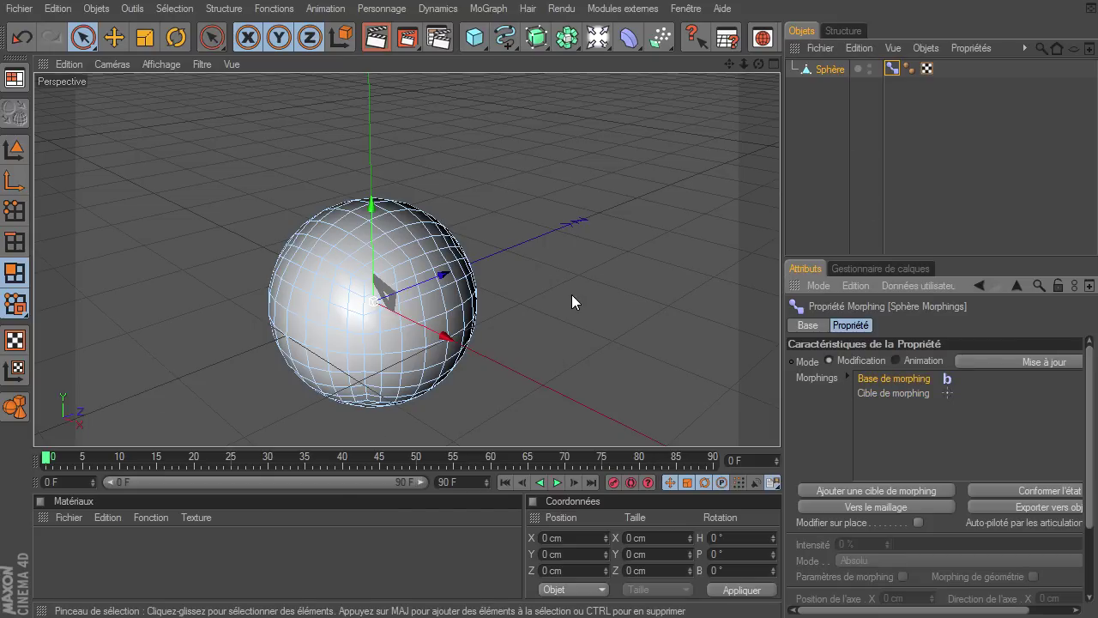
pyautogui.click(908, 395)
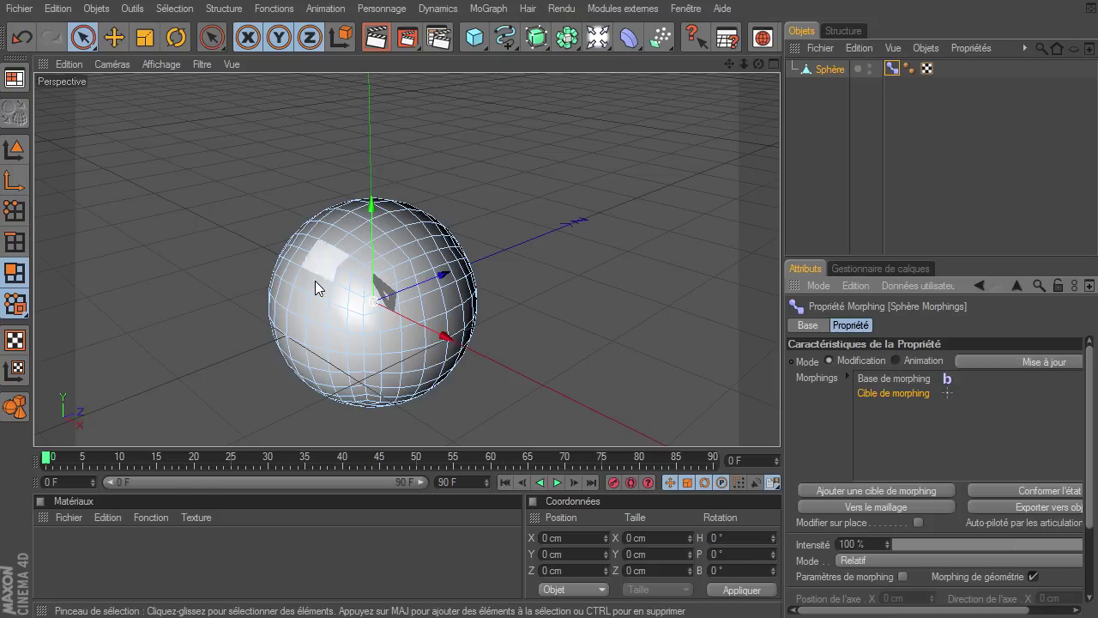
# Step: With Live Selection, paint-select faces across the sphere's upper front
pyautogui.moveTo(729, 64); pyautogui.dragTo(774, 23)
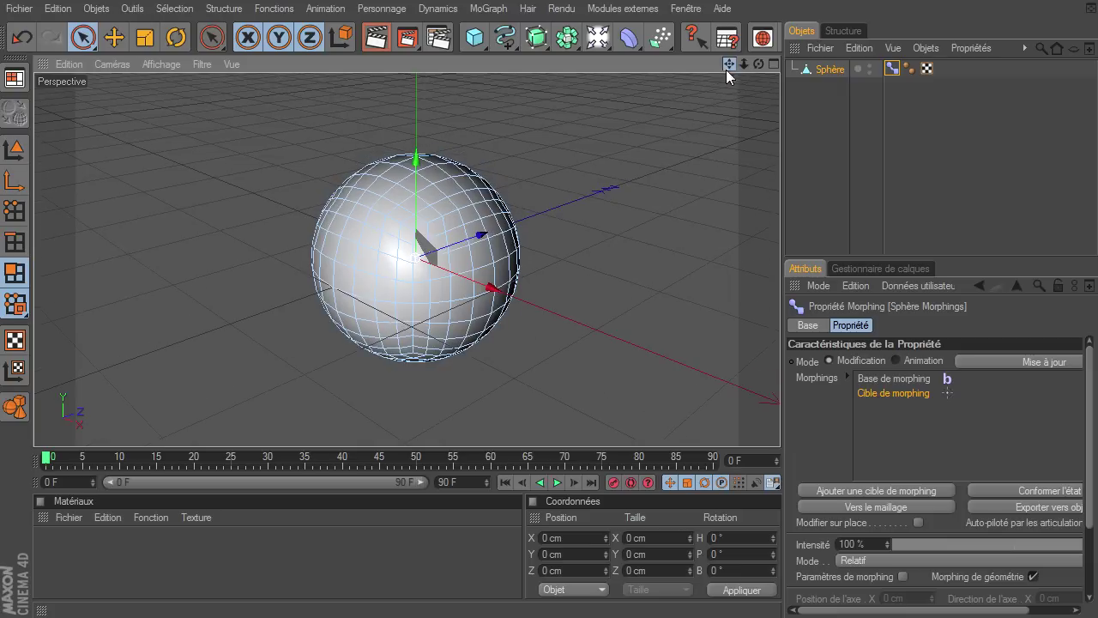
pyautogui.click(78, 43)
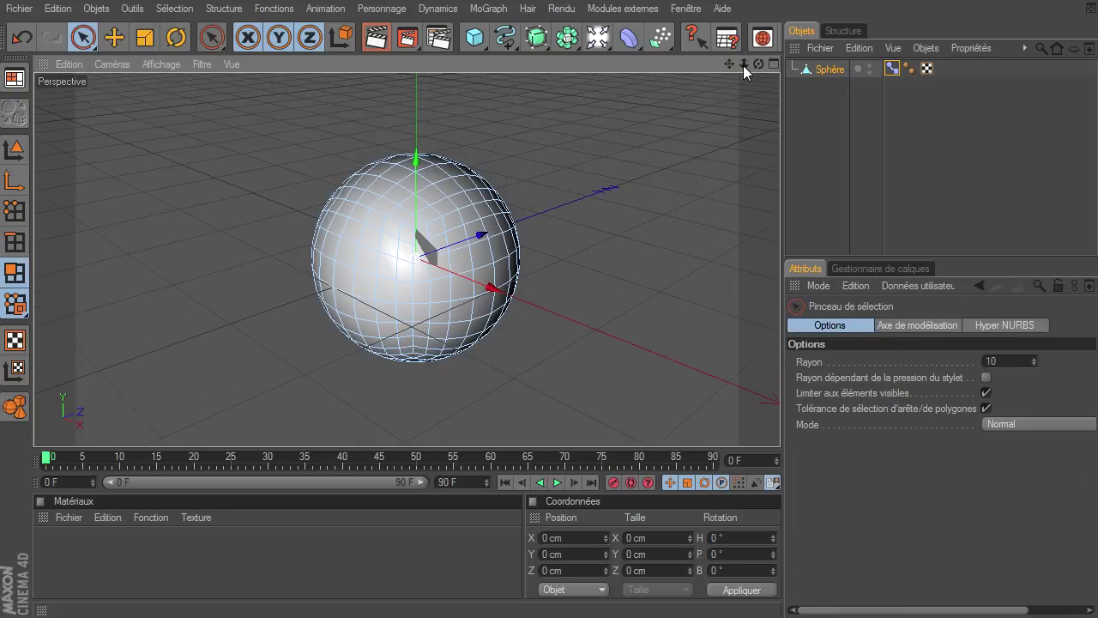
pyautogui.moveTo(743, 65); pyautogui.dragTo(248, 214)
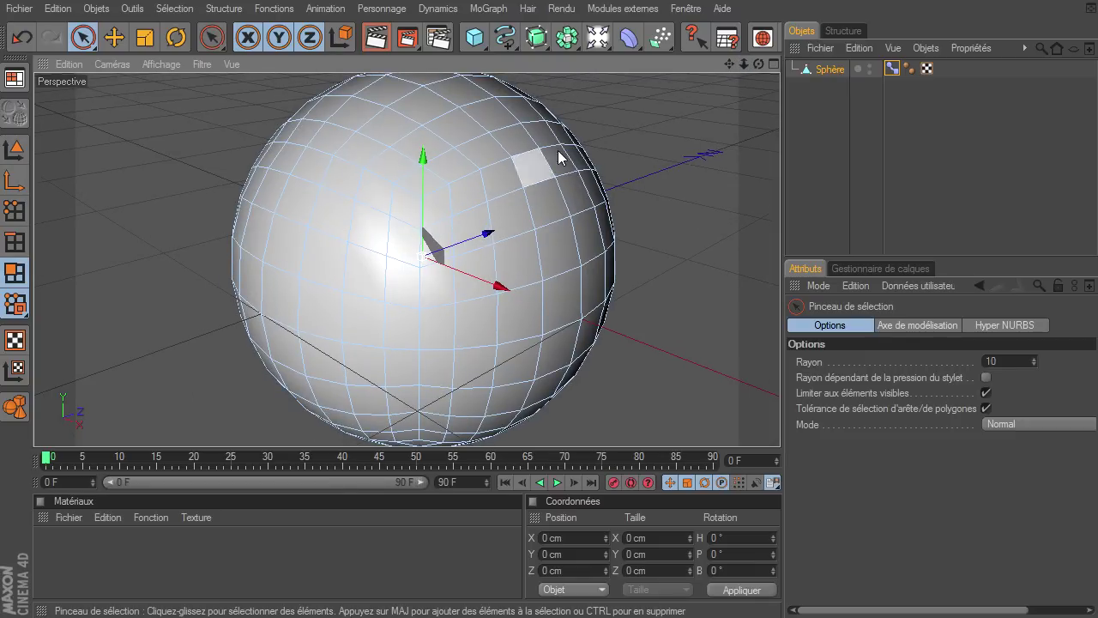
pyautogui.moveTo(744, 65); pyautogui.dragTo(706, 110)
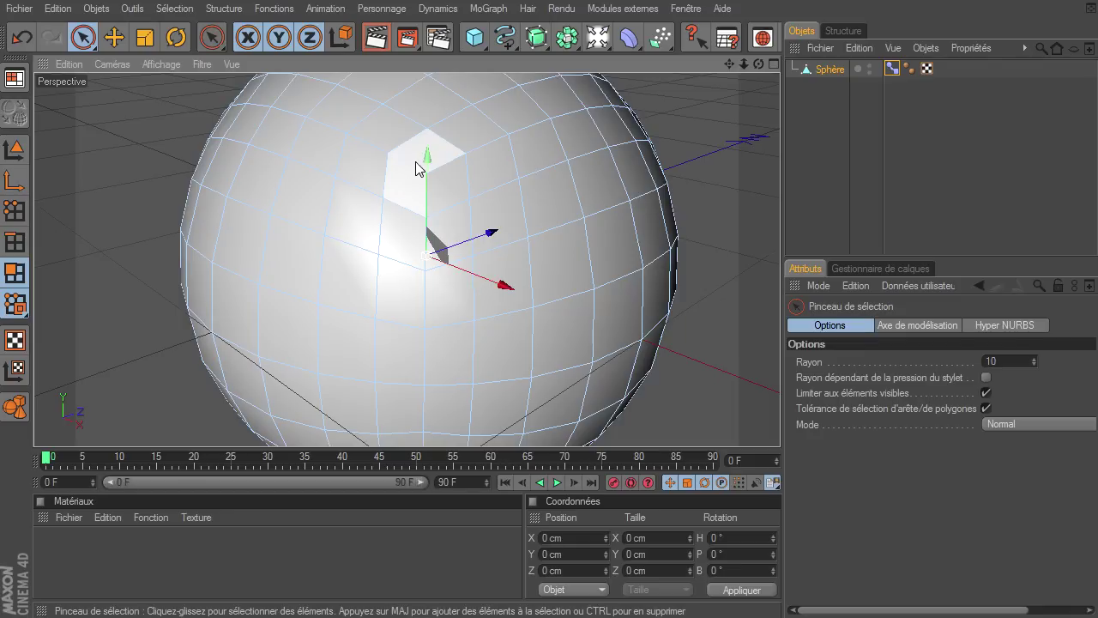
pyautogui.moveTo(392, 192)
pyautogui.mouseDown()
pyautogui.moveTo(265, 162)
pyautogui.moveTo(351, 196)
pyautogui.moveTo(380, 328)
pyautogui.mouseUp()
pyautogui.moveTo(743, 65); pyautogui.dragTo(779, 425)
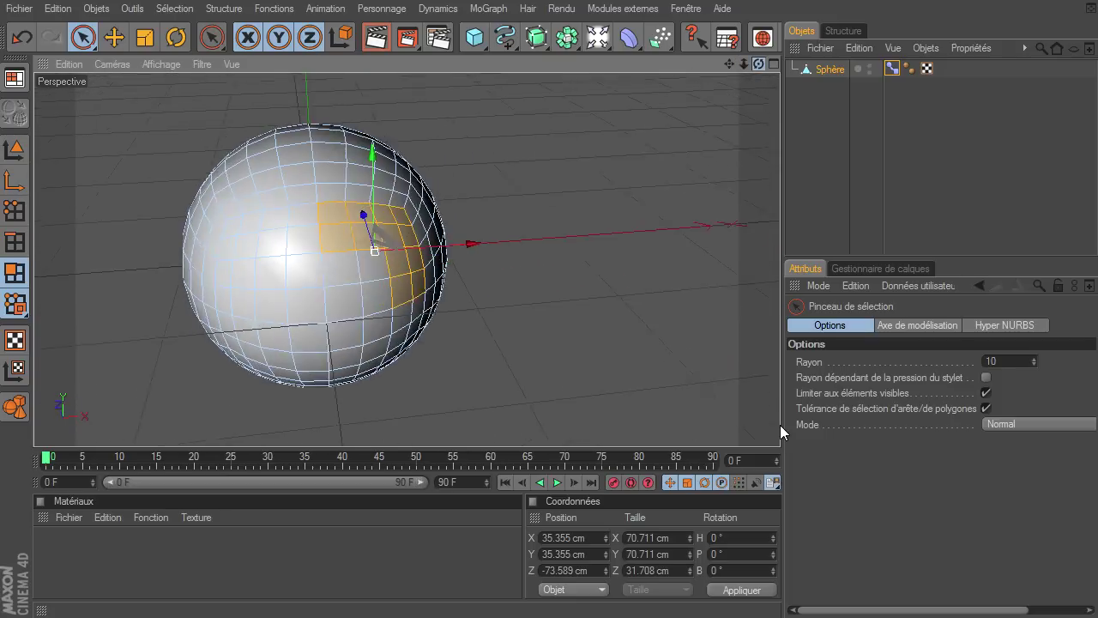
pyautogui.moveTo(238, 245)
pyautogui.mouseDown()
pyautogui.moveTo(314, 243)
pyautogui.moveTo(304, 229)
pyautogui.moveTo(240, 257)
pyautogui.moveTo(240, 323)
pyautogui.moveTo(275, 283)
pyautogui.moveTo(392, 277)
pyautogui.moveTo(296, 302)
pyautogui.mouseUp()
pyautogui.moveTo(743, 64); pyautogui.dragTo(780, 424)
pyautogui.moveTo(729, 65); pyautogui.dragTo(780, 425)
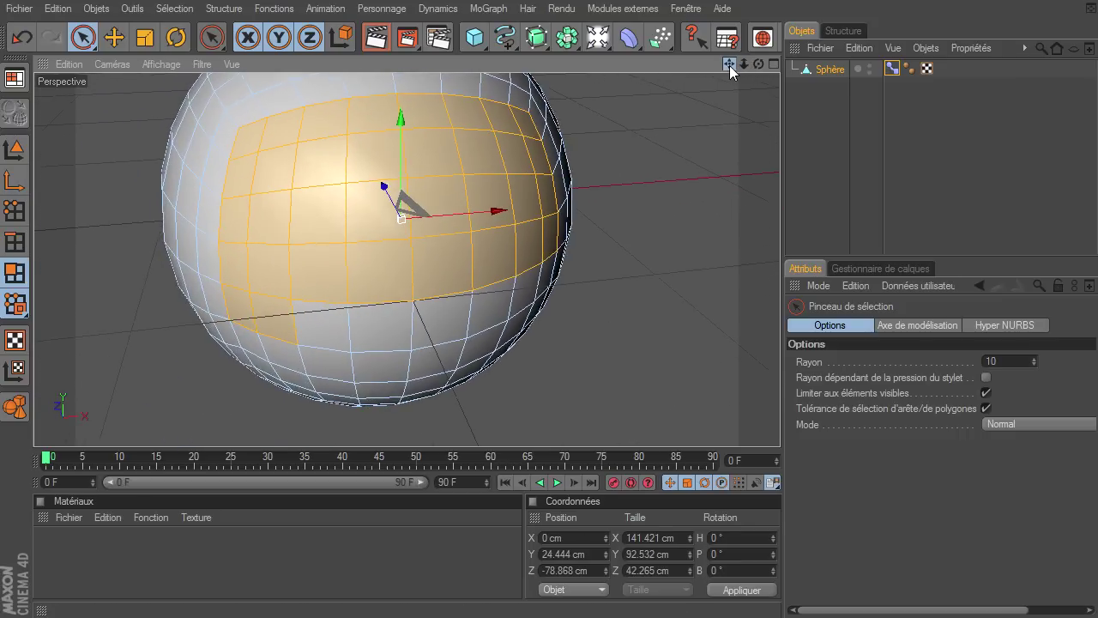
pyautogui.moveTo(758, 64)
pyautogui.mouseDown()
pyautogui.moveTo(780, 424)
pyautogui.moveTo(767, 424)
pyautogui.mouseUp()
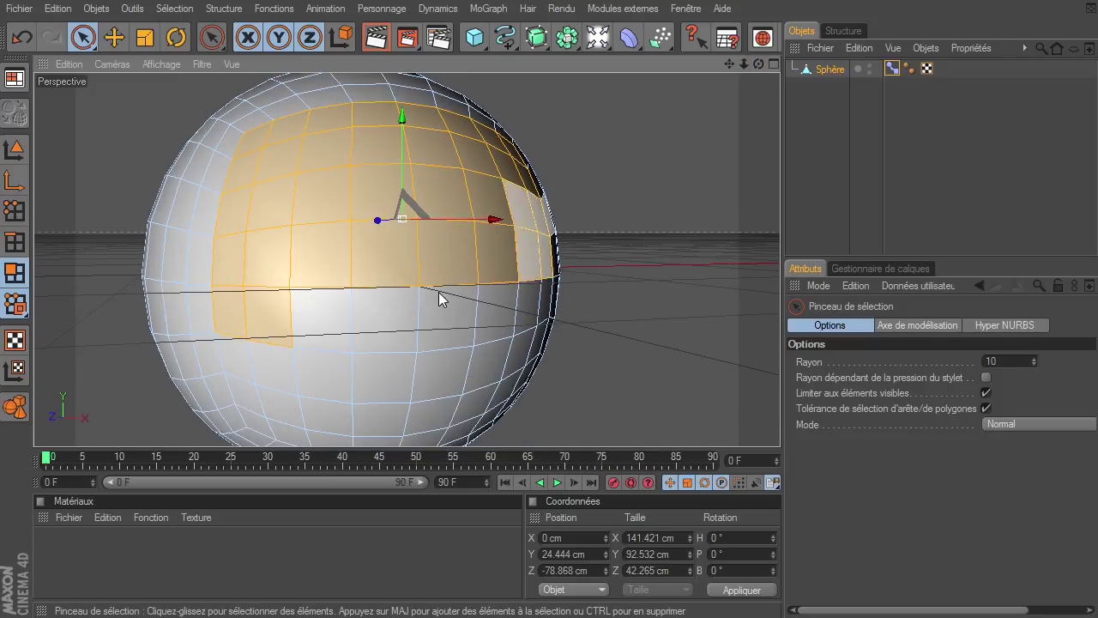
# Step: Extend the selection over the lower front faces below the equator
pyautogui.keyDown('shift'); pyautogui.moveTo(258, 417); pyautogui.dragTo(525, 311); pyautogui.keyUp('shift')
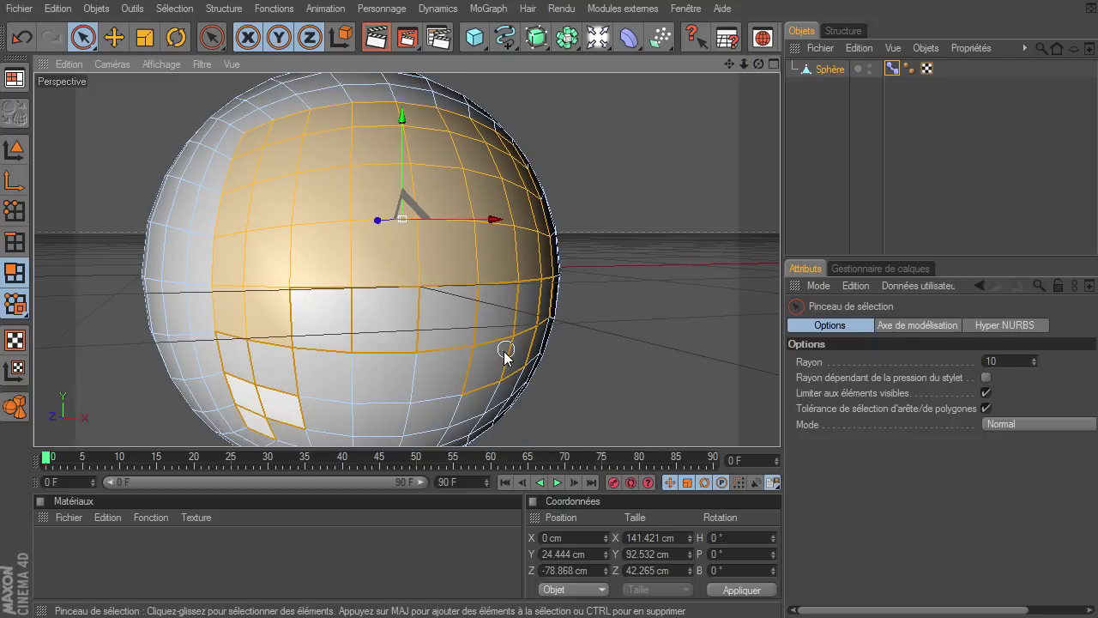
pyautogui.keyDown('shift'); pyautogui.moveTo(524, 310); pyautogui.dragTo(331, 368); pyautogui.keyUp('shift')
pyautogui.moveTo(759, 64); pyautogui.dragTo(560, 261)
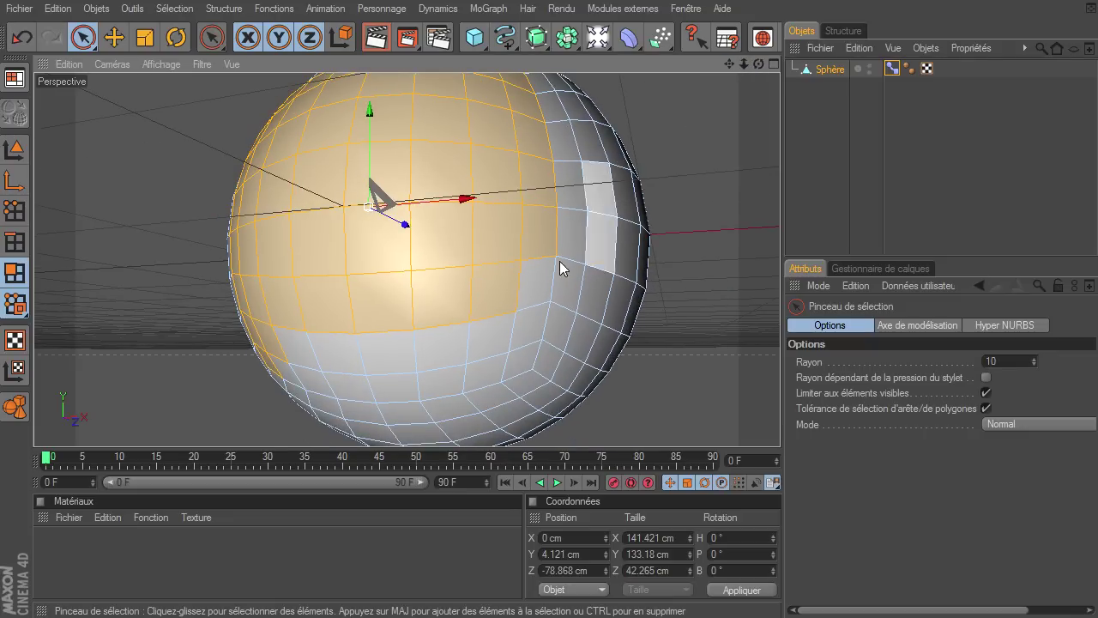
pyautogui.moveTo(513, 368)
pyautogui.keyDown('shift'); pyautogui.mouseDown()
pyautogui.moveTo(523, 299)
pyautogui.moveTo(502, 326)
pyautogui.moveTo(421, 372)
pyautogui.moveTo(314, 383)
pyautogui.mouseUp(); pyautogui.keyUp('shift')
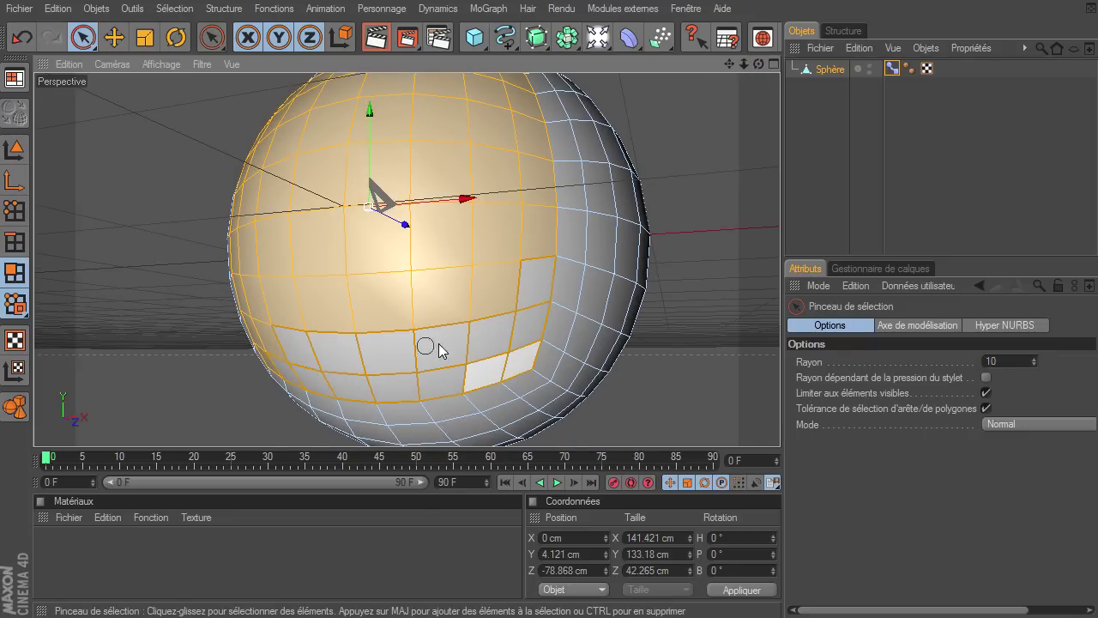
pyautogui.moveTo(436, 348); pyautogui.dragTo(233, 407)
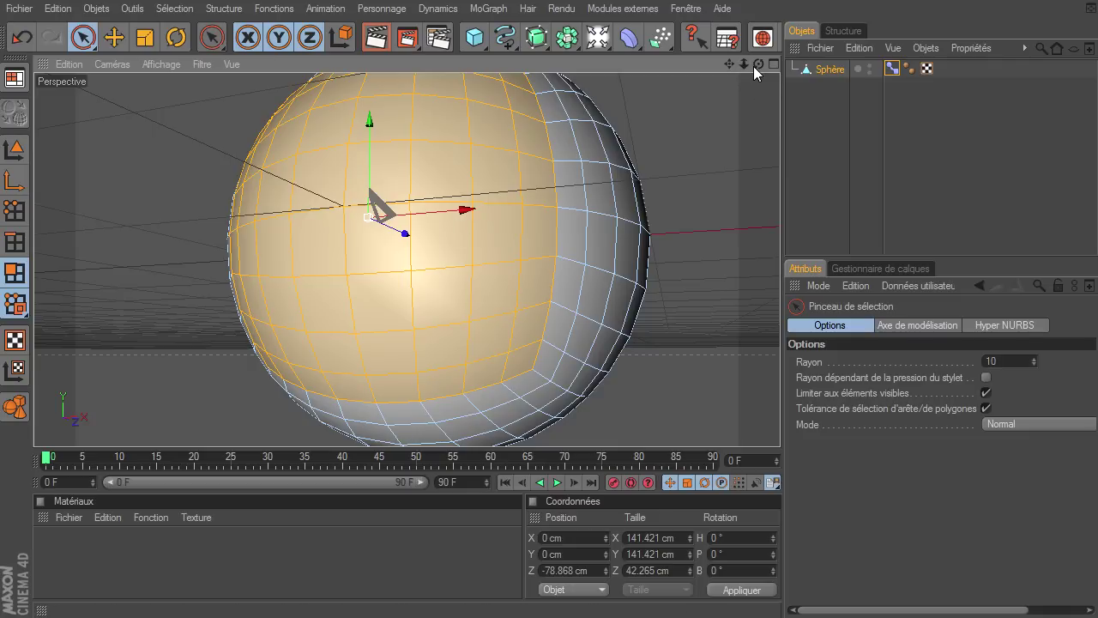
pyautogui.moveTo(758, 65); pyautogui.dragTo(516, 327)
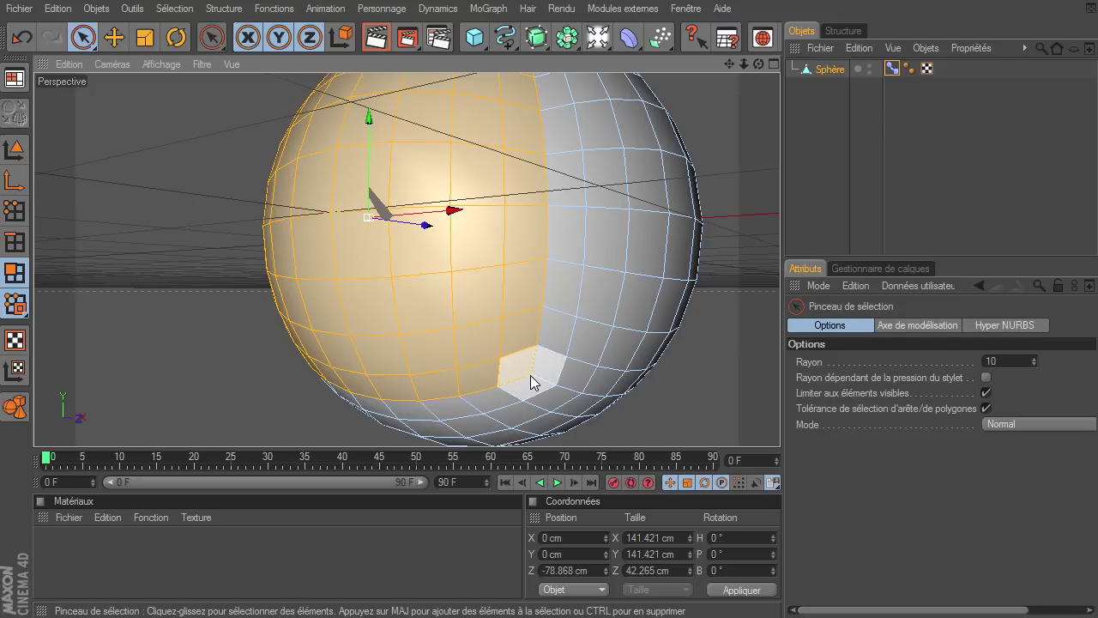
pyautogui.moveTo(744, 66)
pyautogui.mouseDown()
pyautogui.moveTo(771, 68)
pyautogui.moveTo(780, 425)
pyautogui.moveTo(763, 73)
pyautogui.mouseUp()
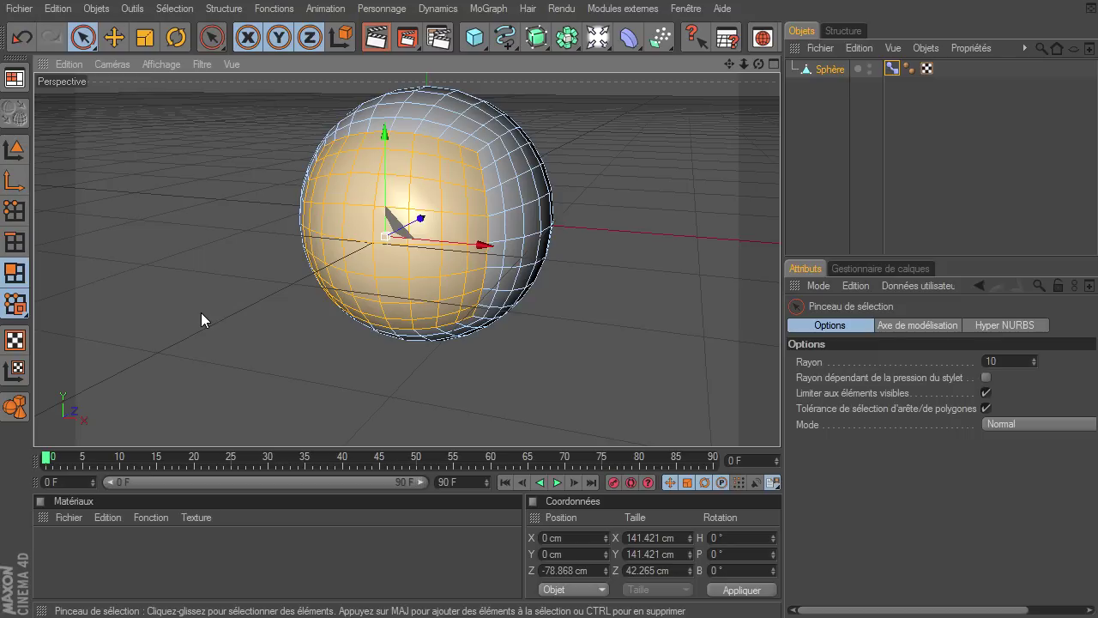
# Step: Use Valeur commune to give the selected sphere points a common Z of -100 cm
pyautogui.click(12, 217)
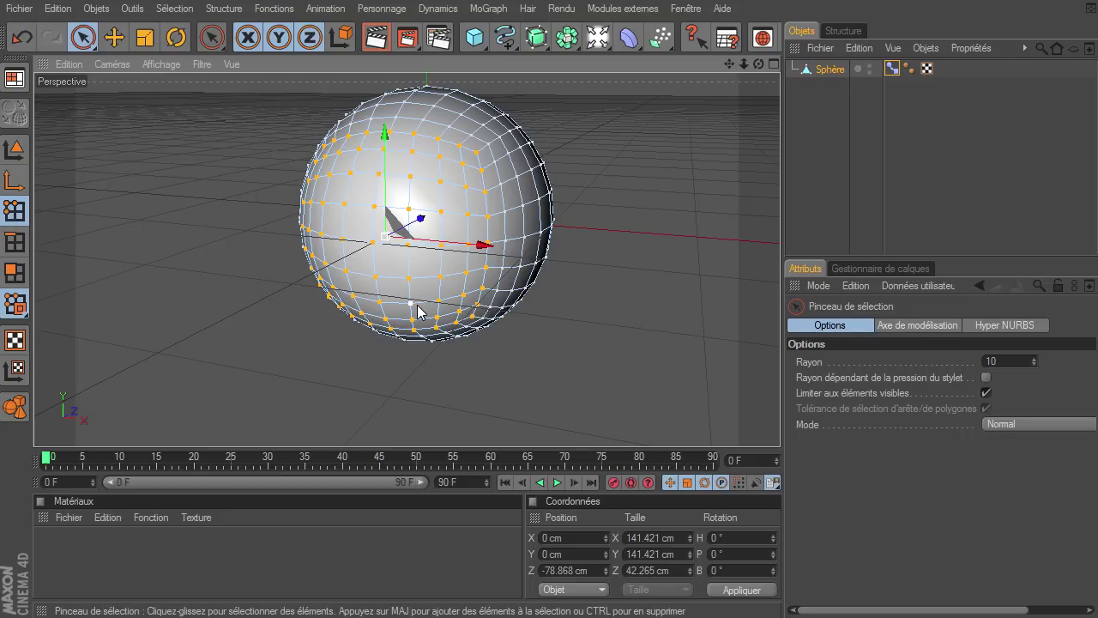
pyautogui.rightClick(346, 152)
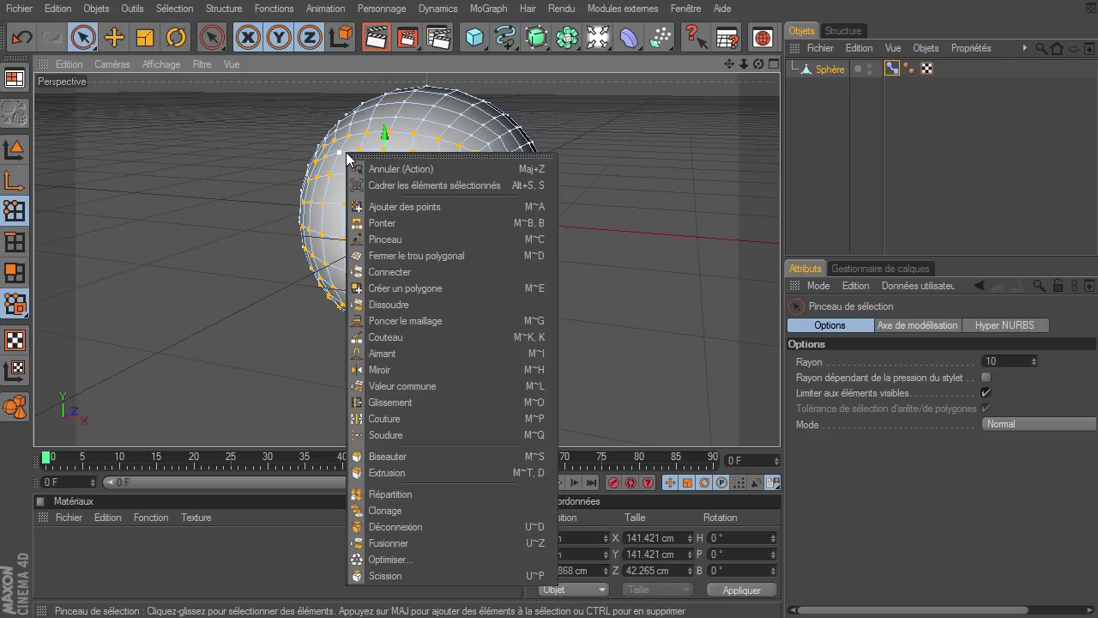
pyautogui.click(439, 386)
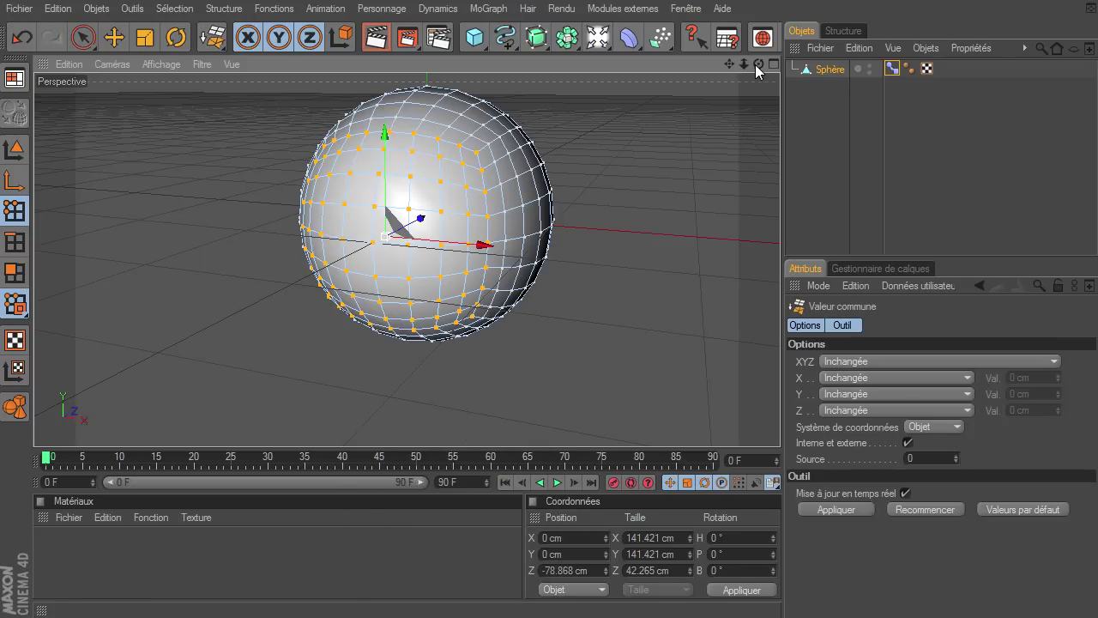
pyautogui.moveTo(758, 63); pyautogui.dragTo(502, 203)
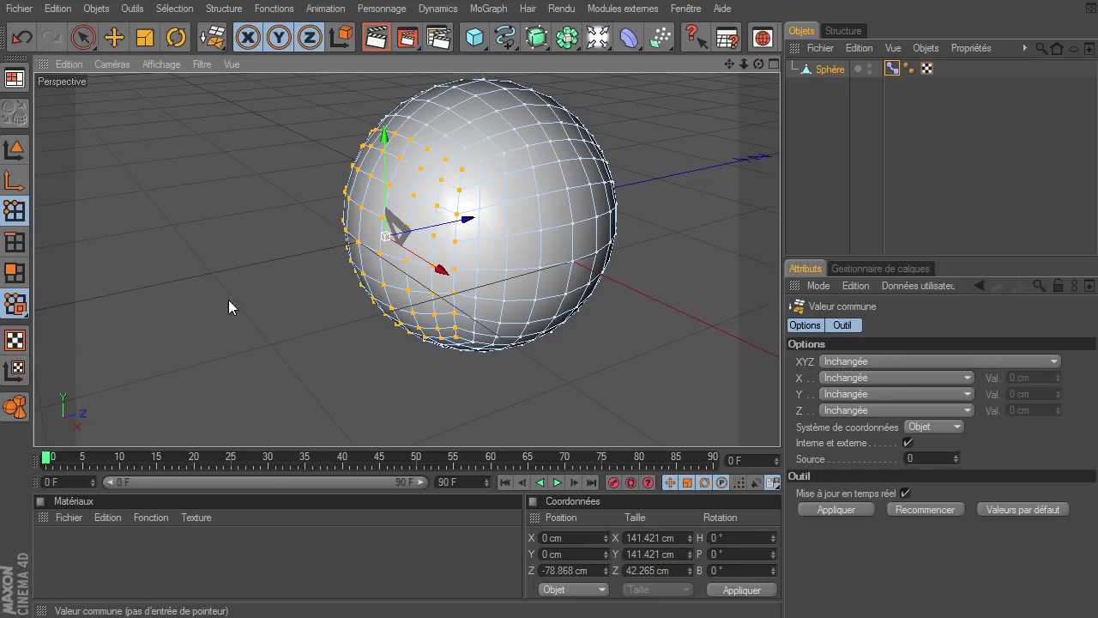
pyautogui.click(858, 407)
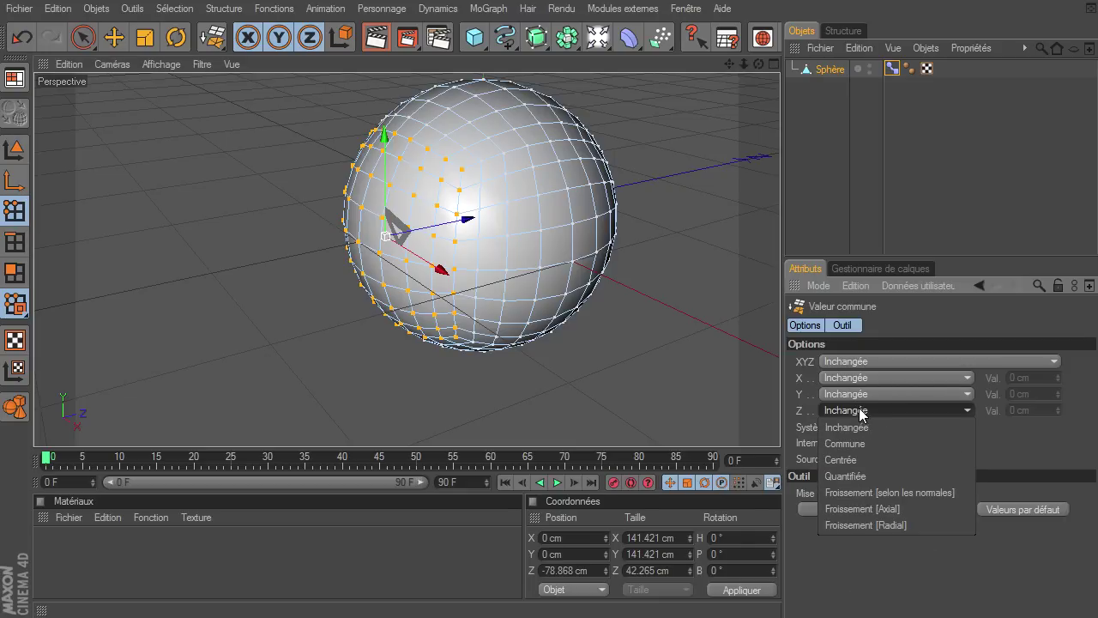
pyautogui.click(853, 444)
pyautogui.click(1038, 415)
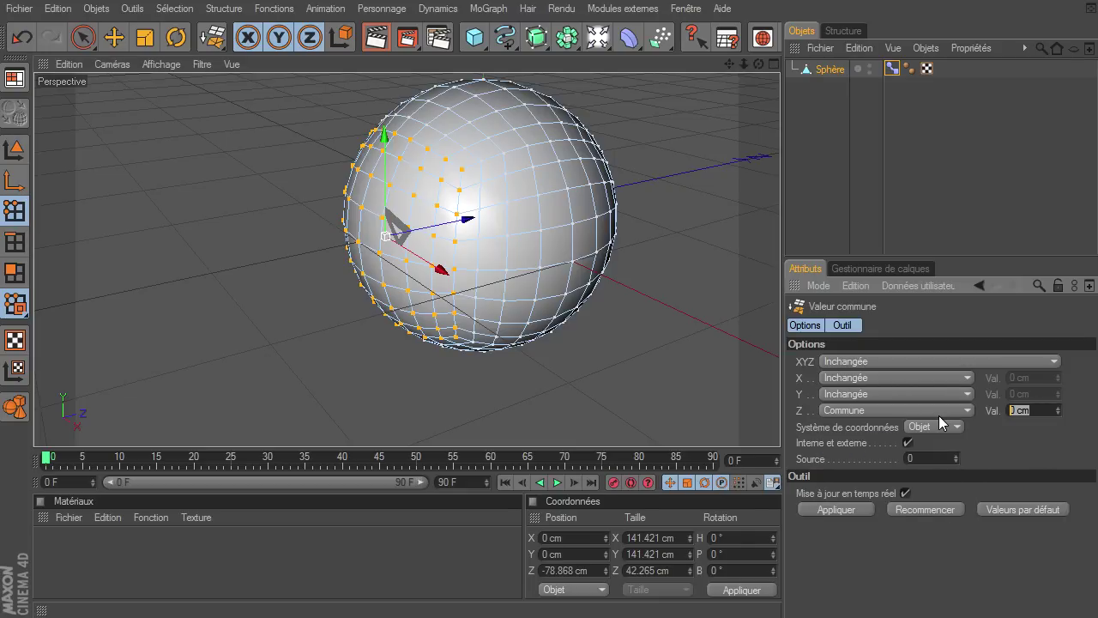
pyautogui.scroll(-3, 446, 236)
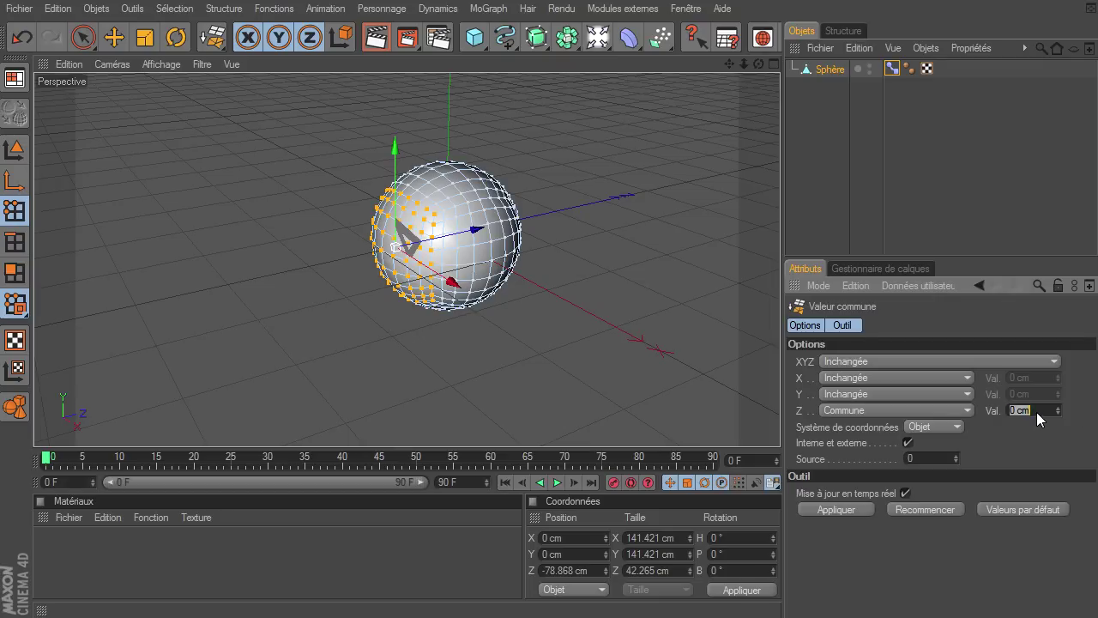
pyautogui.write('-100')
pyautogui.click(837, 510)
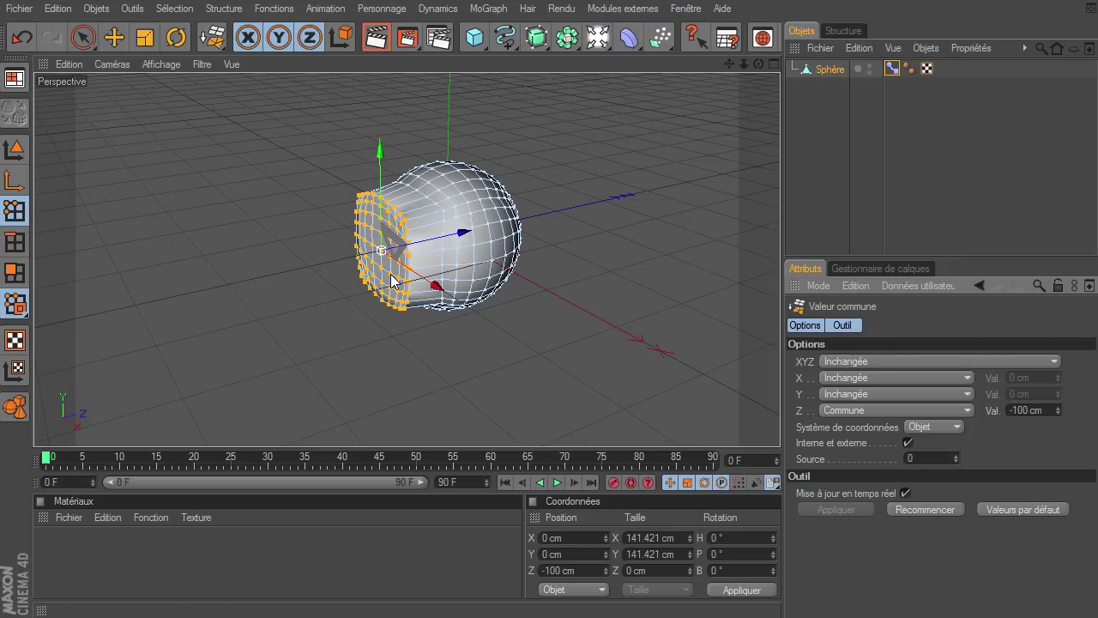
pyautogui.moveTo(758, 63); pyautogui.dragTo(780, 425)
# Step: Paint-select the polygons on the sphere's opposite half, undo a stray deselection, then convert to points
pyautogui.click(8, 274)
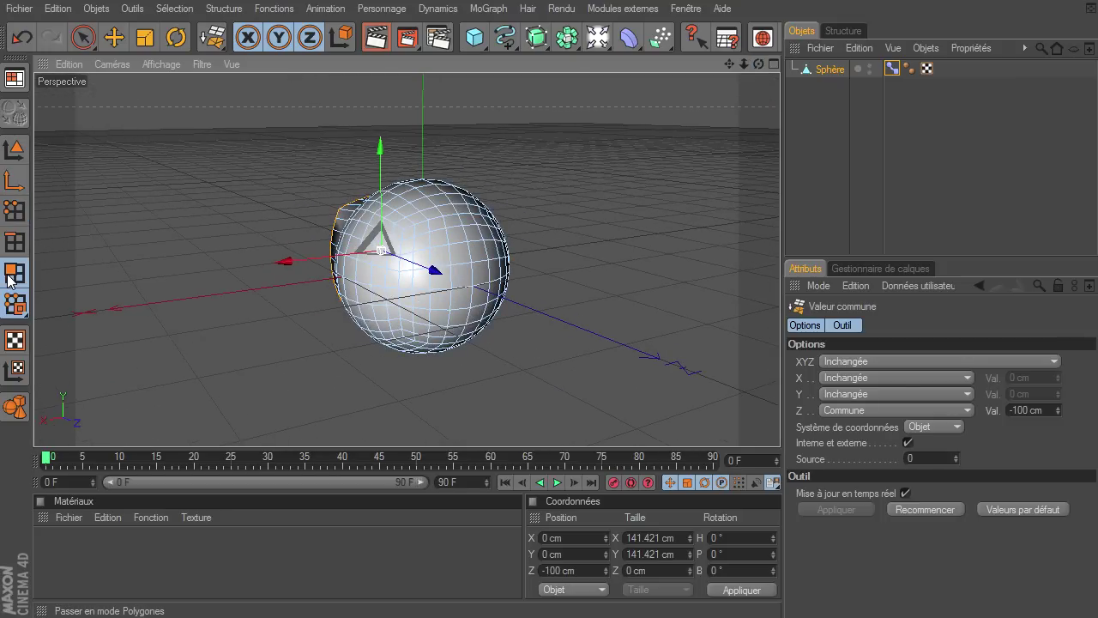
pyautogui.moveTo(745, 64); pyautogui.dragTo(780, 425)
pyautogui.moveTo(730, 64)
pyautogui.mouseDown()
pyautogui.moveTo(775, 421)
pyautogui.moveTo(703, 72)
pyautogui.mouseUp()
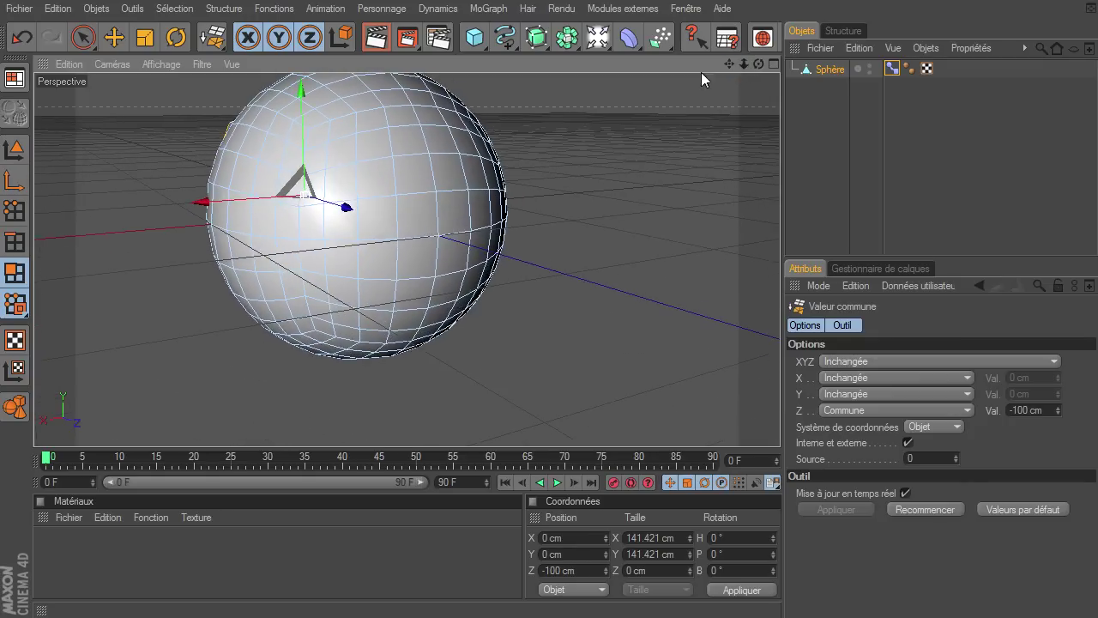
pyautogui.click(211, 37)
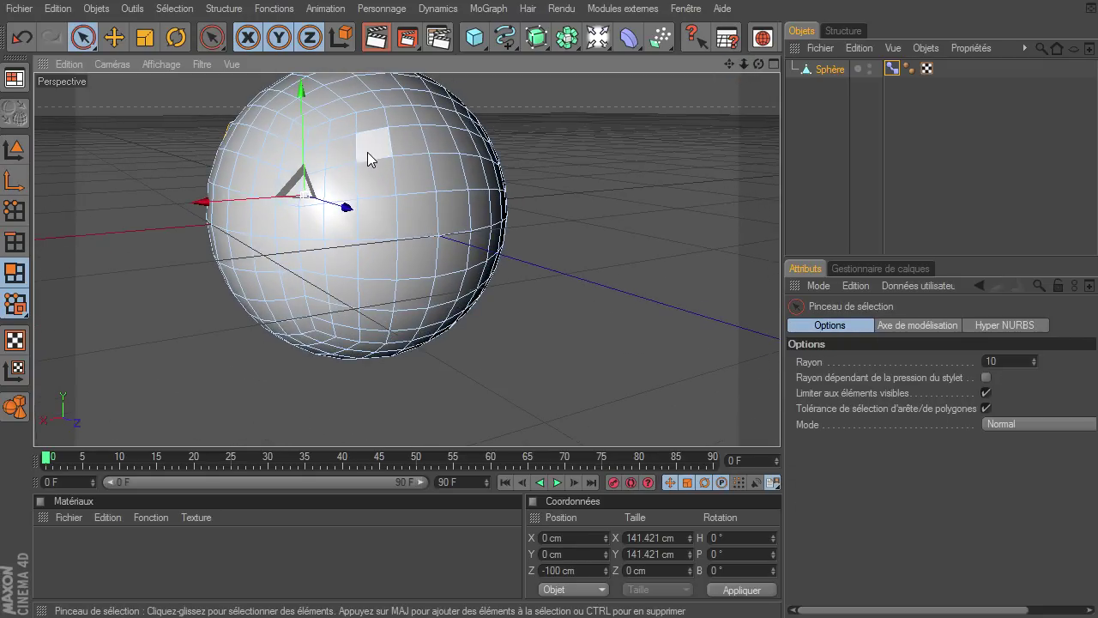
pyautogui.moveTo(325, 139)
pyautogui.mouseDown()
pyautogui.moveTo(335, 321)
pyautogui.moveTo(385, 321)
pyautogui.moveTo(363, 248)
pyautogui.moveTo(381, 165)
pyautogui.moveTo(780, 425)
pyautogui.moveTo(697, 64)
pyautogui.mouseUp()
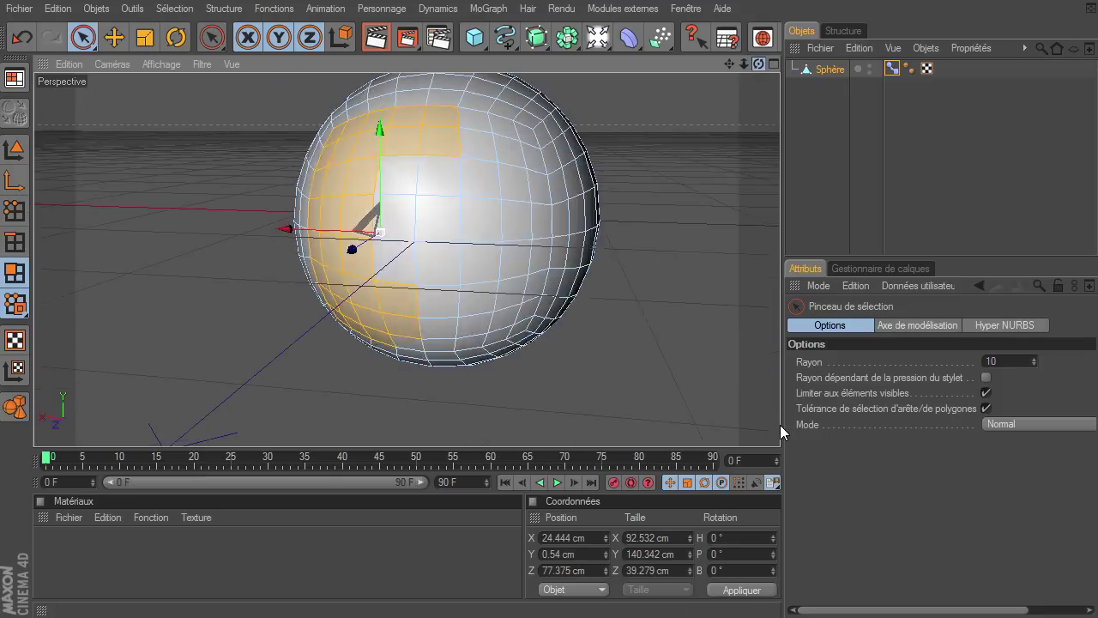
pyautogui.moveTo(526, 146)
pyautogui.mouseDown()
pyautogui.moveTo(473, 140)
pyautogui.moveTo(524, 237)
pyautogui.moveTo(514, 300)
pyautogui.moveTo(455, 314)
pyautogui.moveTo(382, 262)
pyautogui.moveTo(425, 159)
pyautogui.moveTo(490, 258)
pyautogui.moveTo(468, 223)
pyautogui.mouseUp()
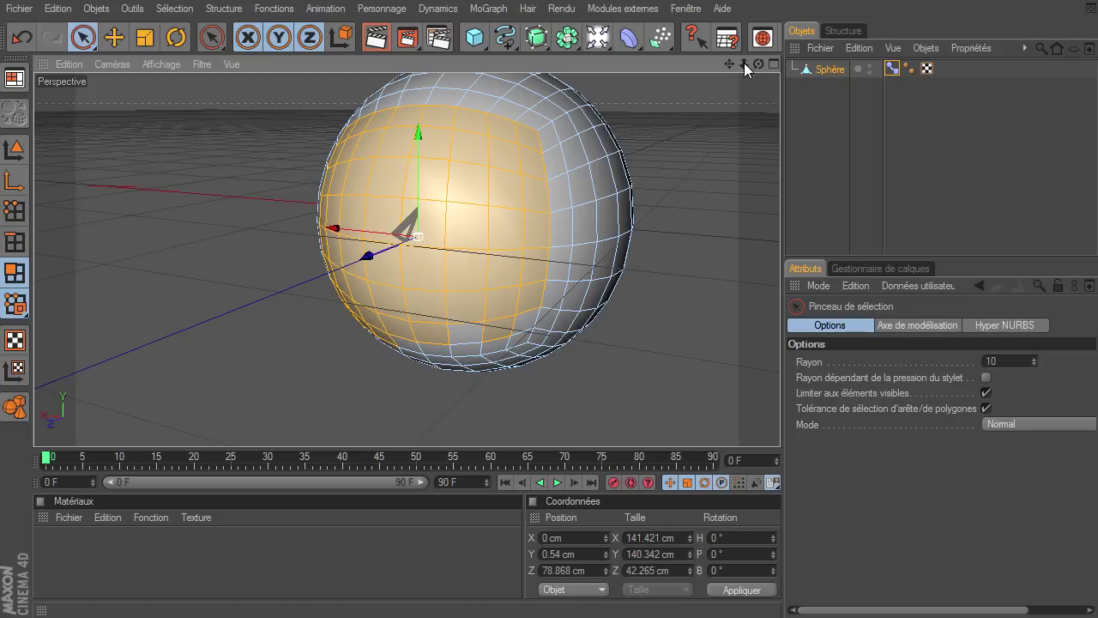
pyautogui.moveTo(780, 424); pyautogui.dragTo(779, 427)
pyautogui.moveTo(531, 322)
pyautogui.keyDown('ctrl'); pyautogui.mouseDown()
pyautogui.moveTo(520, 338)
pyautogui.moveTo(418, 343)
pyautogui.mouseUp(); pyautogui.keyUp('ctrl')
pyautogui.hotkey('ctrl', 'z')
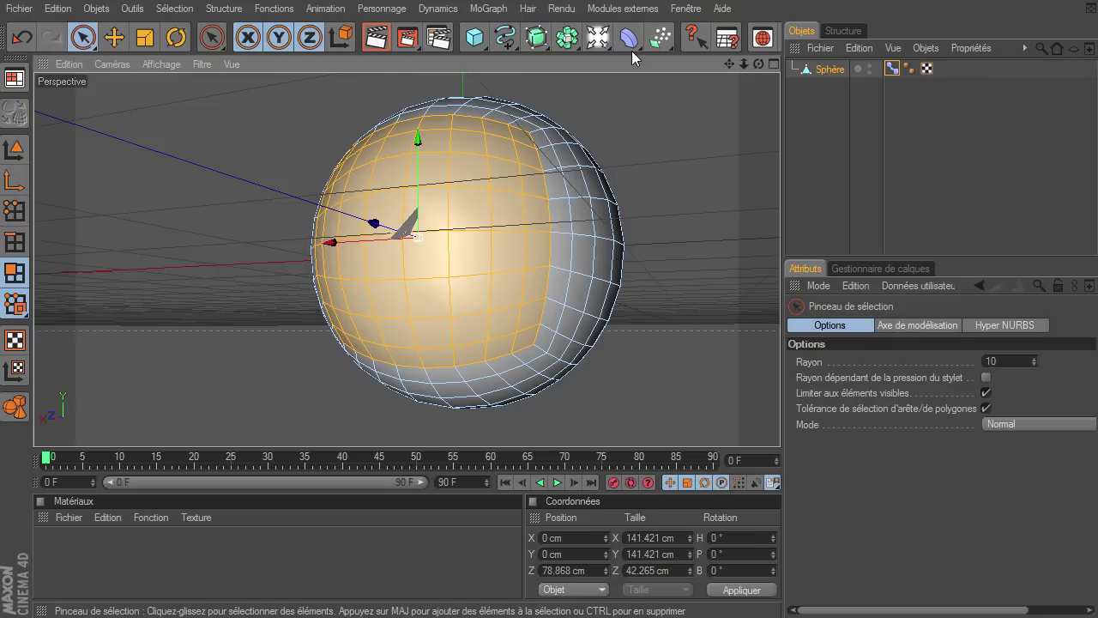
pyautogui.moveTo(780, 413)
pyautogui.mouseDown()
pyautogui.moveTo(779, 424)
pyautogui.moveTo(421, 196)
pyautogui.mouseUp()
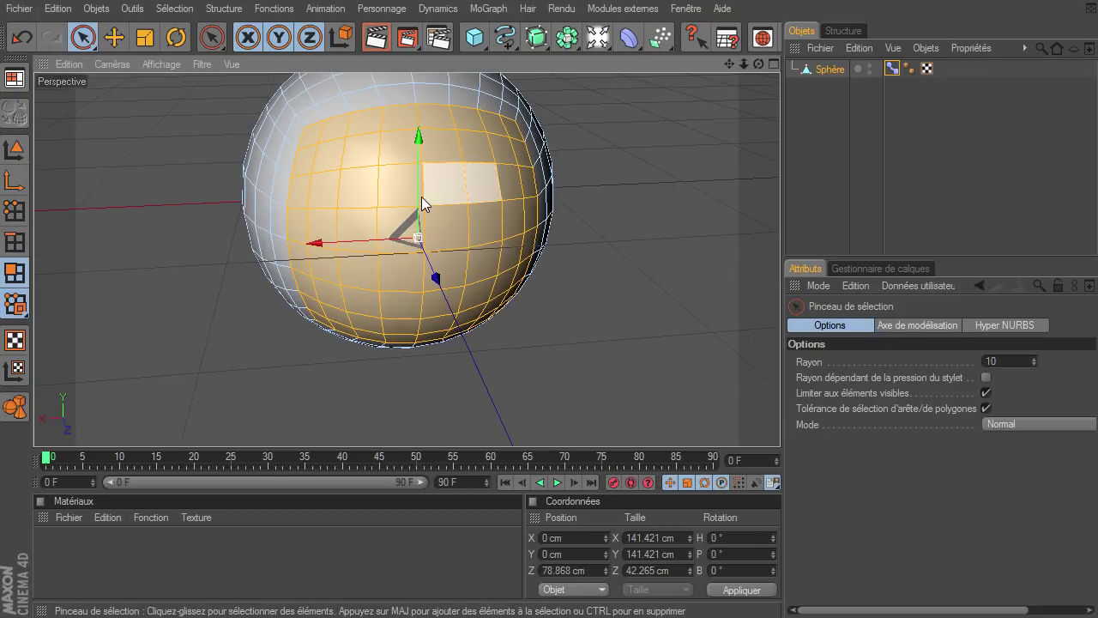
pyautogui.click(15, 211)
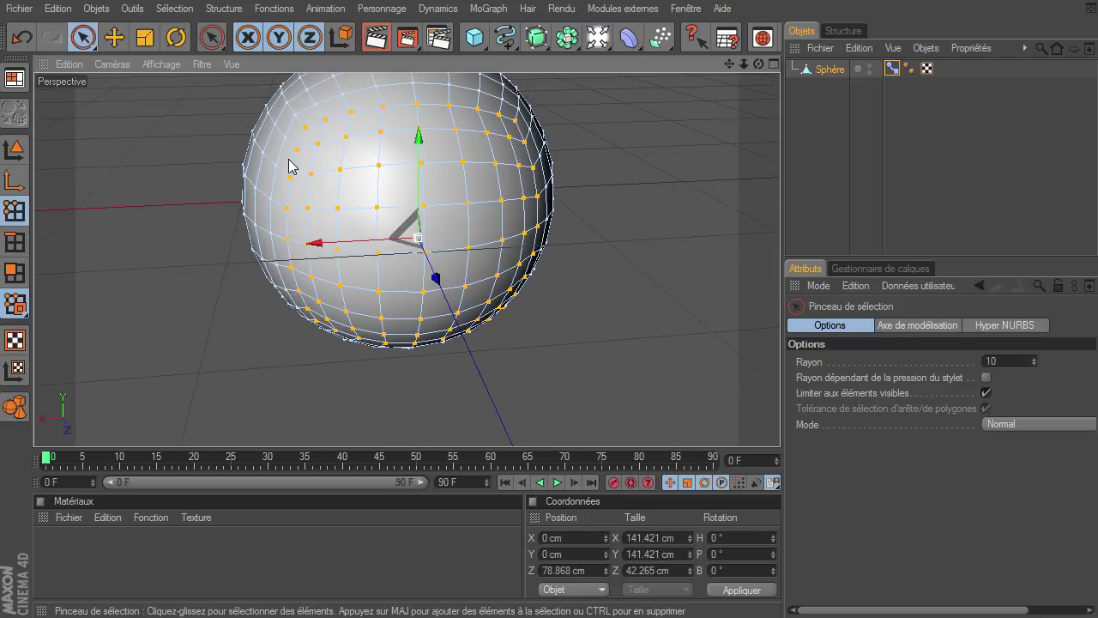
# Step: Apply Valeur commune with Z set to 100 cm to the selected points
pyautogui.rightClick(312, 161)
pyautogui.click(405, 395)
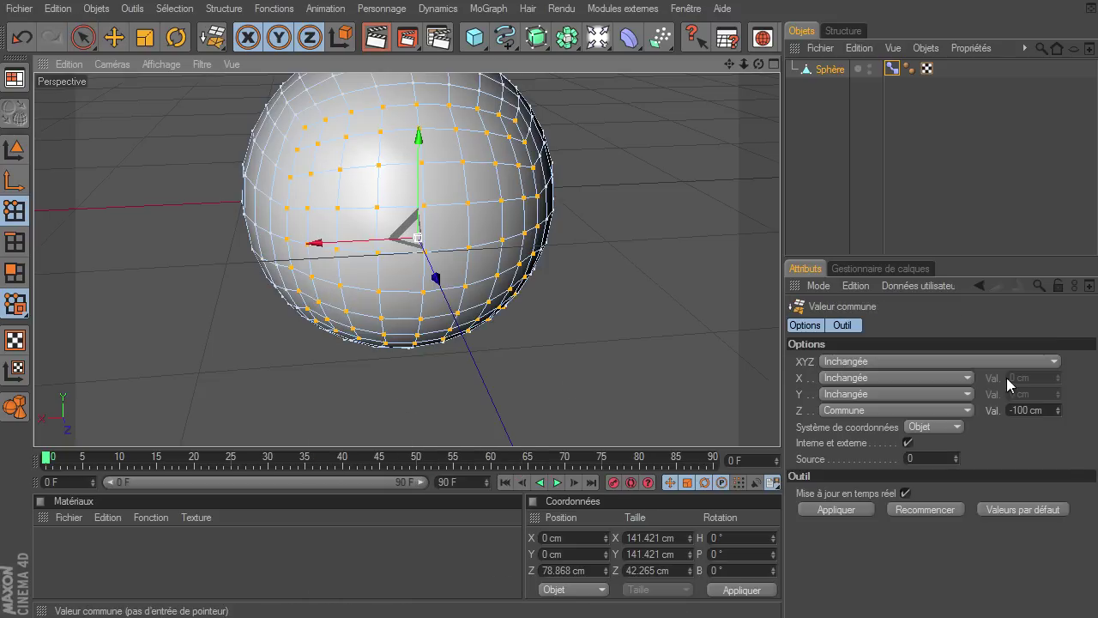
pyautogui.click(1042, 410)
pyautogui.write('100')
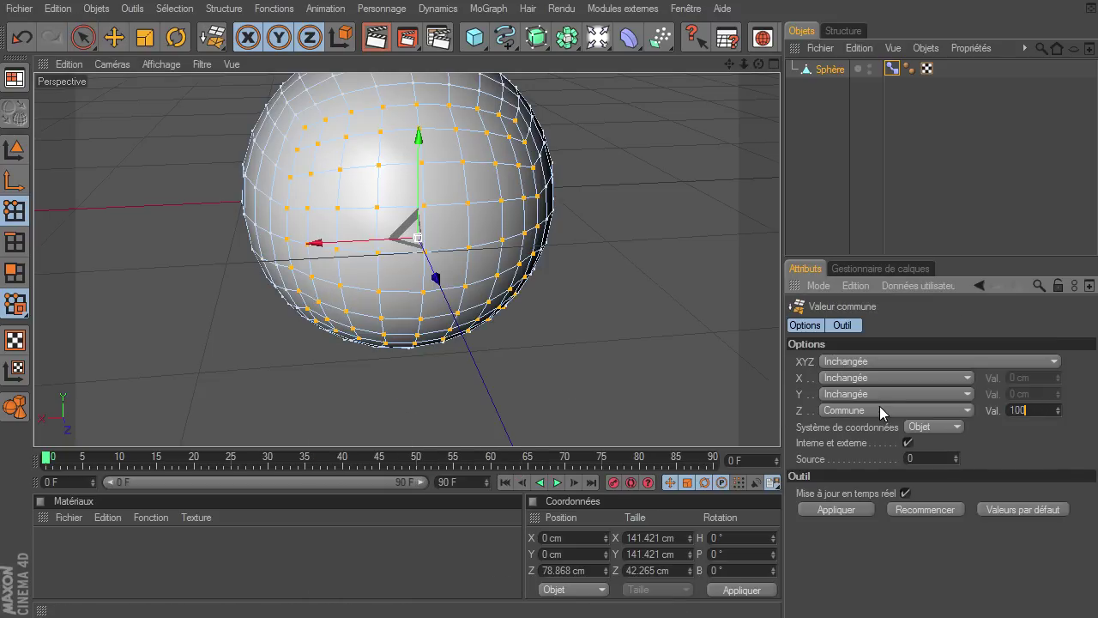
pyautogui.click(849, 506)
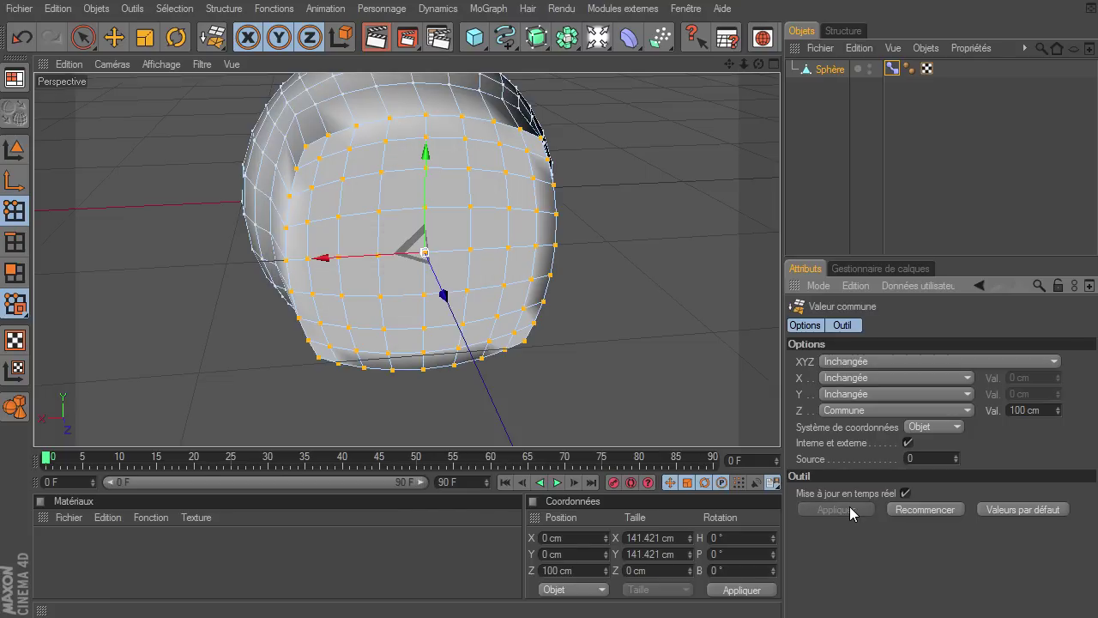
pyautogui.moveTo(762, 64); pyautogui.dragTo(743, 63)
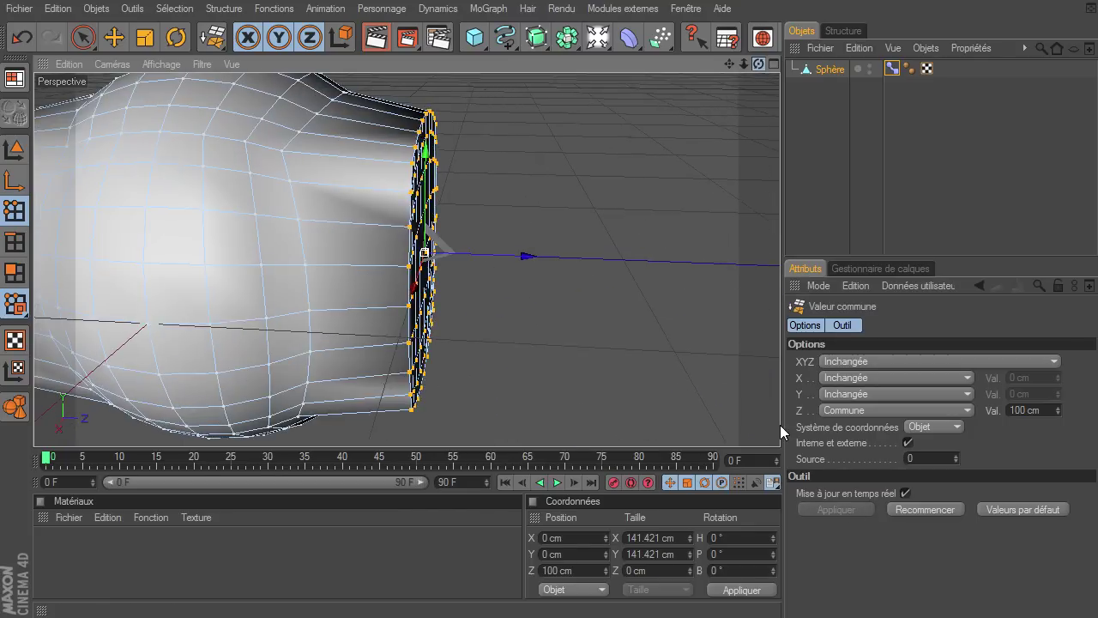
pyautogui.keyDown('alt'); pyautogui.moveTo(779, 423); pyautogui.dragTo(671, 133); pyautogui.keyUp('alt')
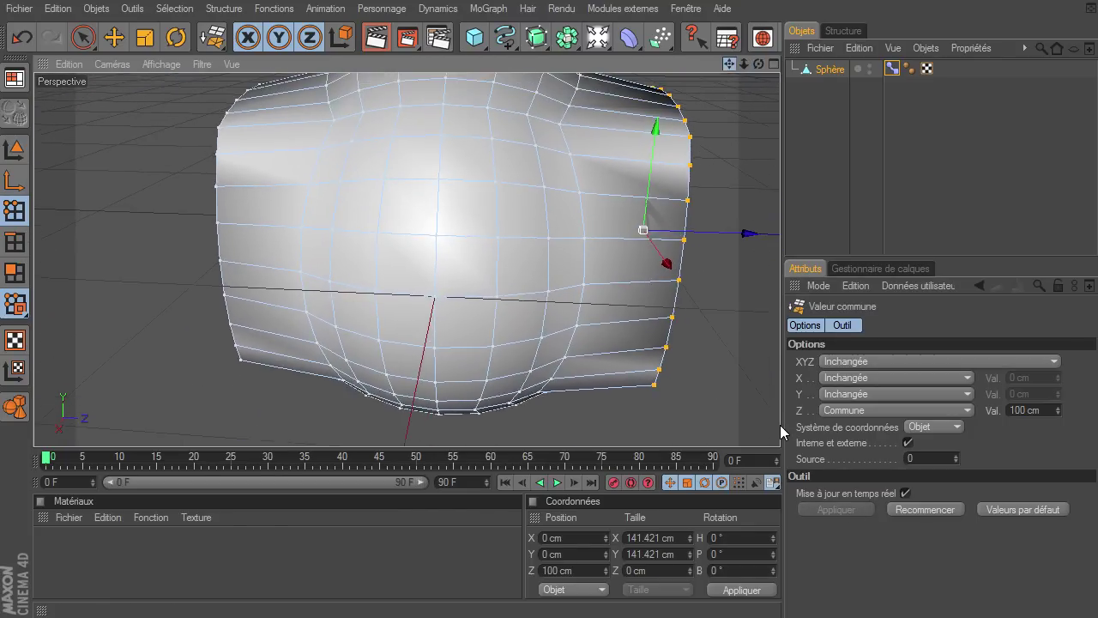
# Step: Live-select the side polygons between the two flat faces, including the bottom row
pyautogui.click(14, 273)
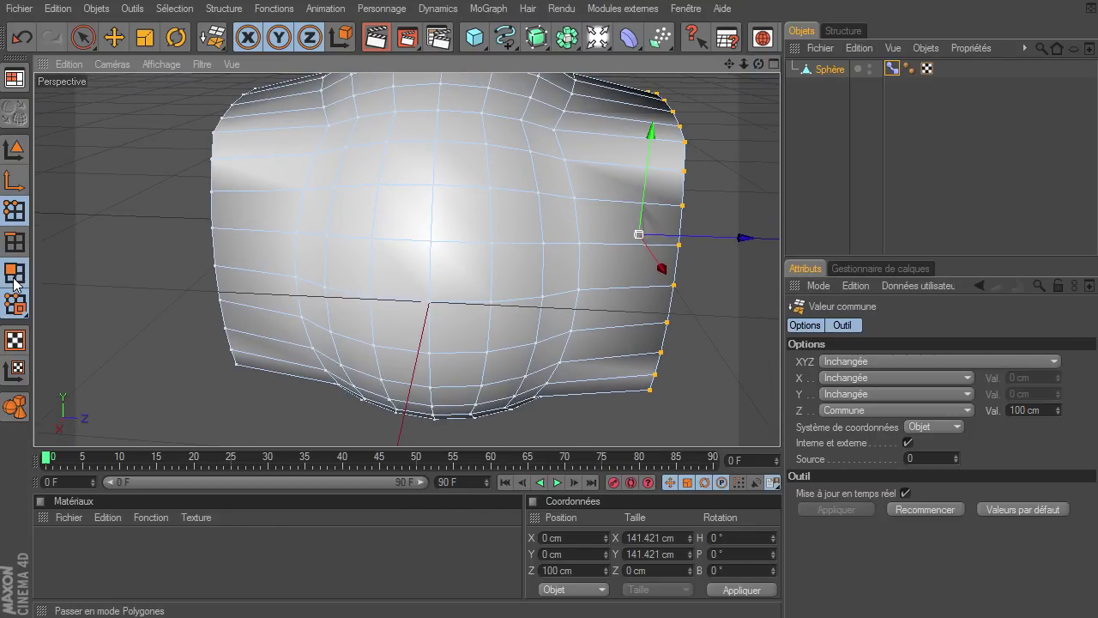
pyautogui.click(86, 40)
pyautogui.moveTo(257, 147)
pyautogui.mouseDown()
pyautogui.moveTo(331, 153)
pyautogui.moveTo(512, 133)
pyautogui.moveTo(591, 152)
pyautogui.moveTo(609, 199)
pyautogui.moveTo(592, 368)
pyautogui.moveTo(539, 368)
pyautogui.moveTo(388, 321)
pyautogui.moveTo(571, 248)
pyautogui.moveTo(515, 320)
pyautogui.moveTo(554, 174)
pyautogui.moveTo(306, 207)
pyautogui.moveTo(255, 246)
pyautogui.moveTo(260, 331)
pyautogui.moveTo(274, 355)
pyautogui.moveTo(341, 341)
pyautogui.moveTo(330, 266)
pyautogui.mouseUp()
pyautogui.moveTo(754, 83)
pyautogui.keyDown('alt'); pyautogui.mouseDown()
pyautogui.moveTo(779, 424)
pyautogui.moveTo(363, 229)
pyautogui.mouseUp(); pyautogui.keyUp('alt')
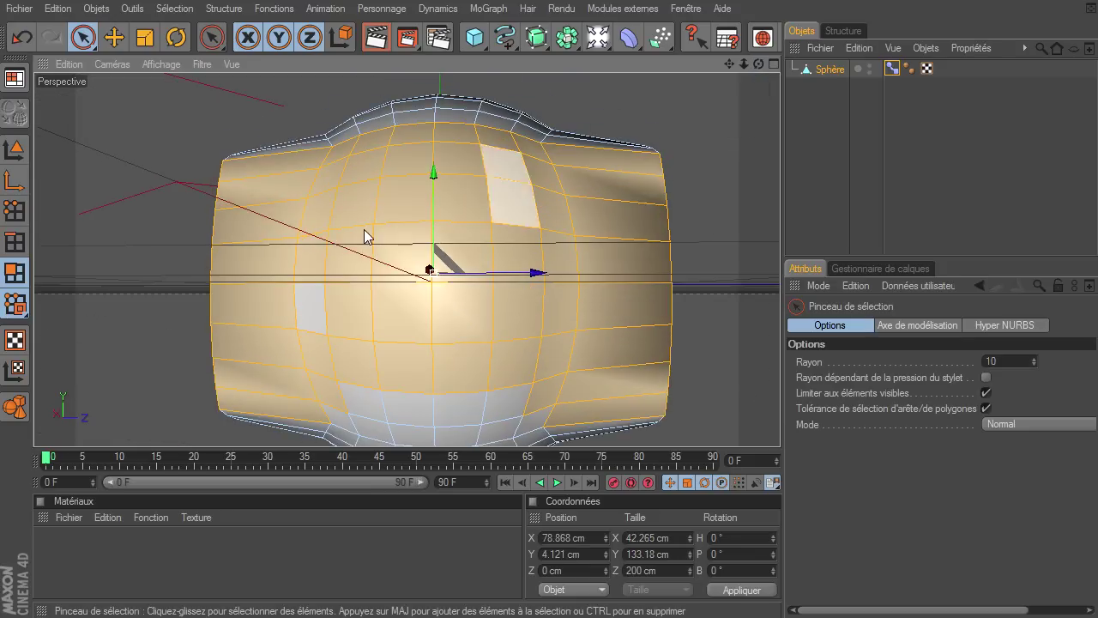
pyautogui.moveTo(340, 396)
pyautogui.mouseDown()
pyautogui.moveTo(343, 410)
pyautogui.moveTo(476, 424)
pyautogui.mouseUp()
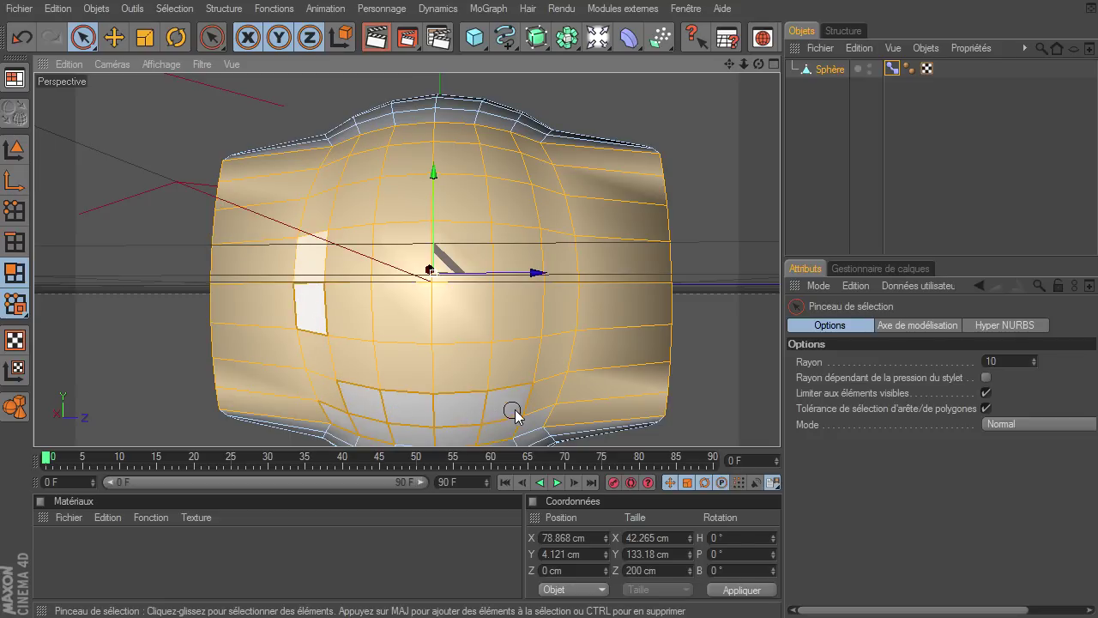
pyautogui.hotkey('ctrl', 'z')
pyautogui.hotkey('ctrl', 'z')
pyautogui.hotkey('ctrl', 'z')
pyautogui.hotkey('ctrl', 'z')
pyautogui.hotkey('ctrl', 'z')
pyautogui.scroll(-2, 779, 425)
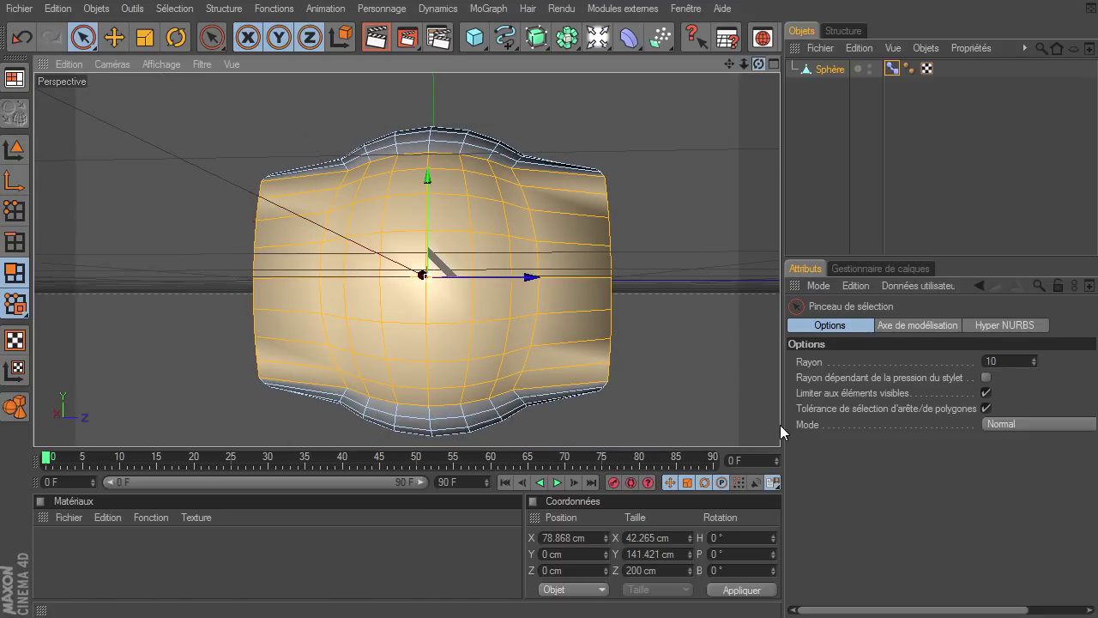
pyautogui.moveTo(758, 63); pyautogui.dragTo(686, 86)
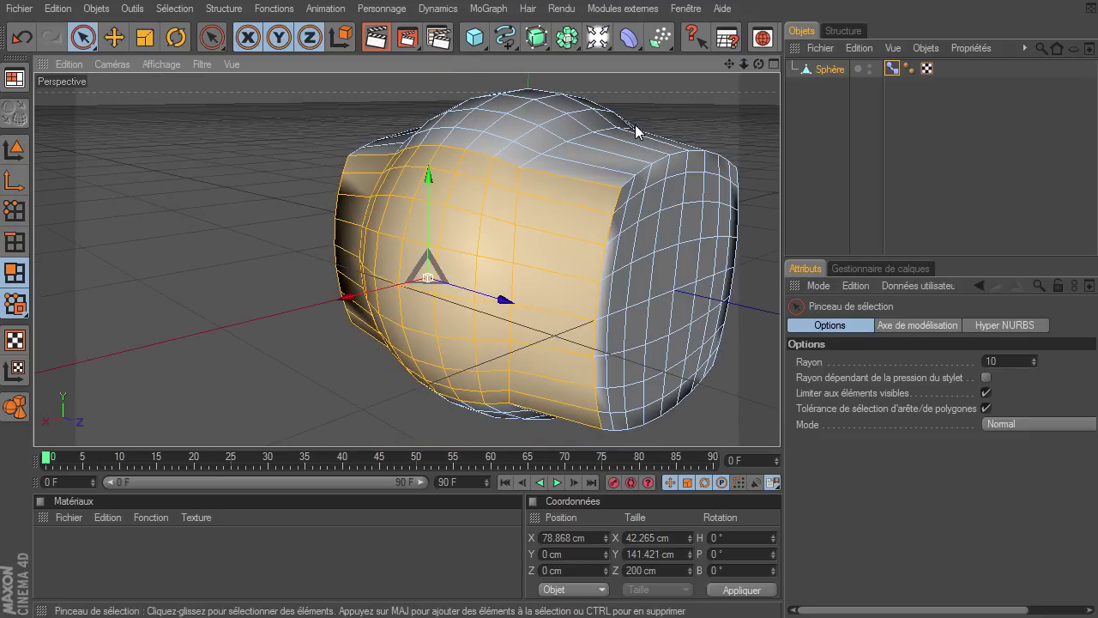
# Step: Set the selected points to a common X of 100 cm, with Z left Inchangée
pyautogui.click(15, 213)
pyautogui.rightClick(368, 201)
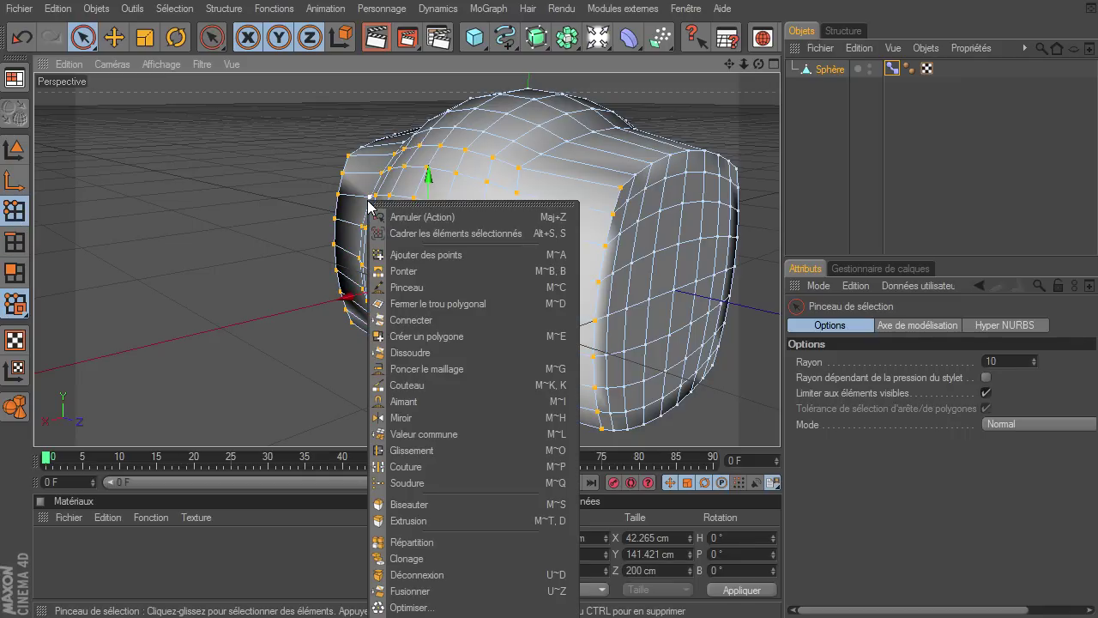
pyautogui.click(430, 434)
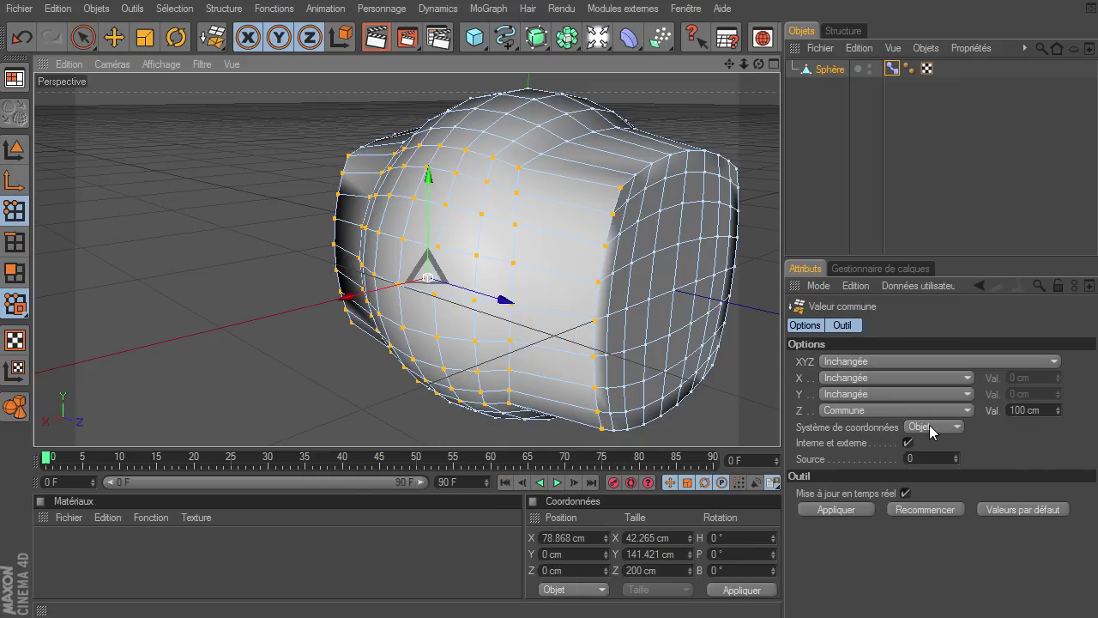
pyautogui.click(832, 408)
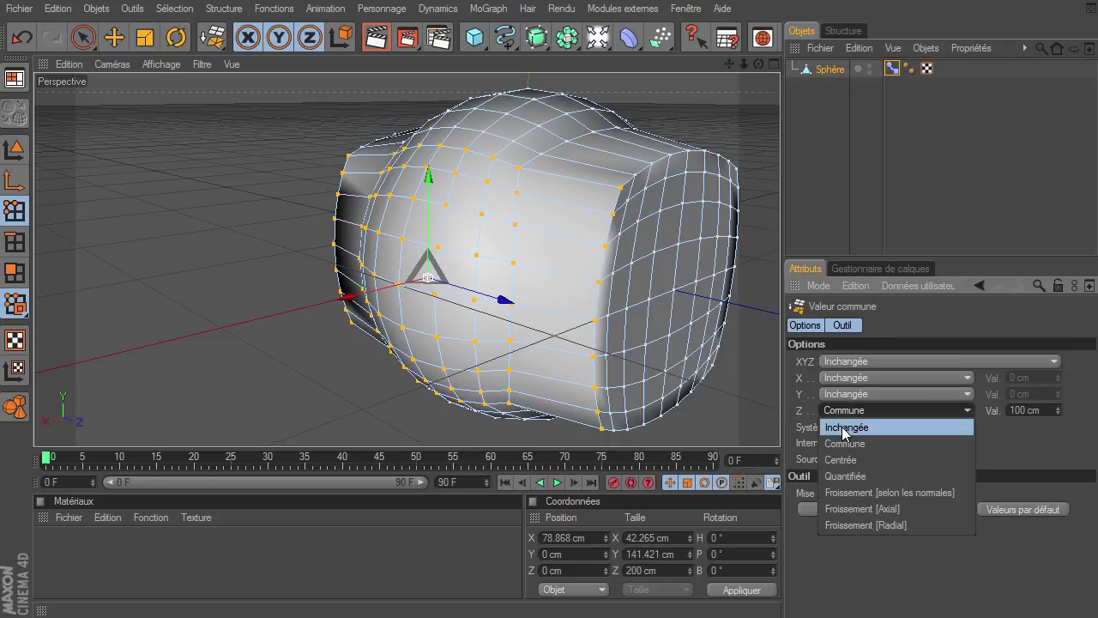
pyautogui.click(841, 426)
pyautogui.click(824, 378)
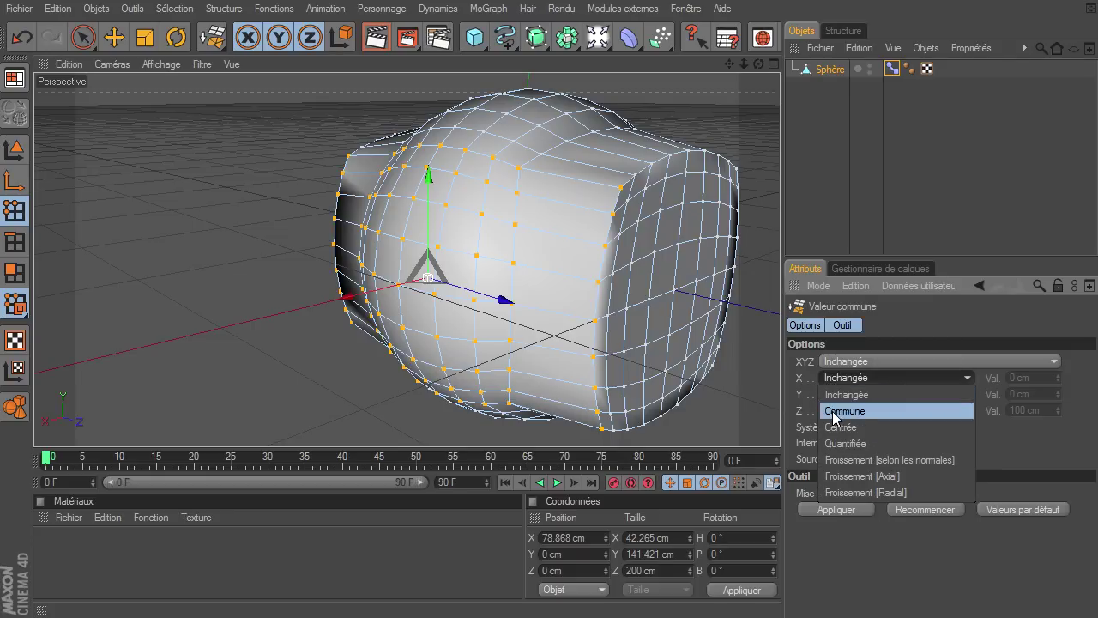
pyautogui.click(831, 410)
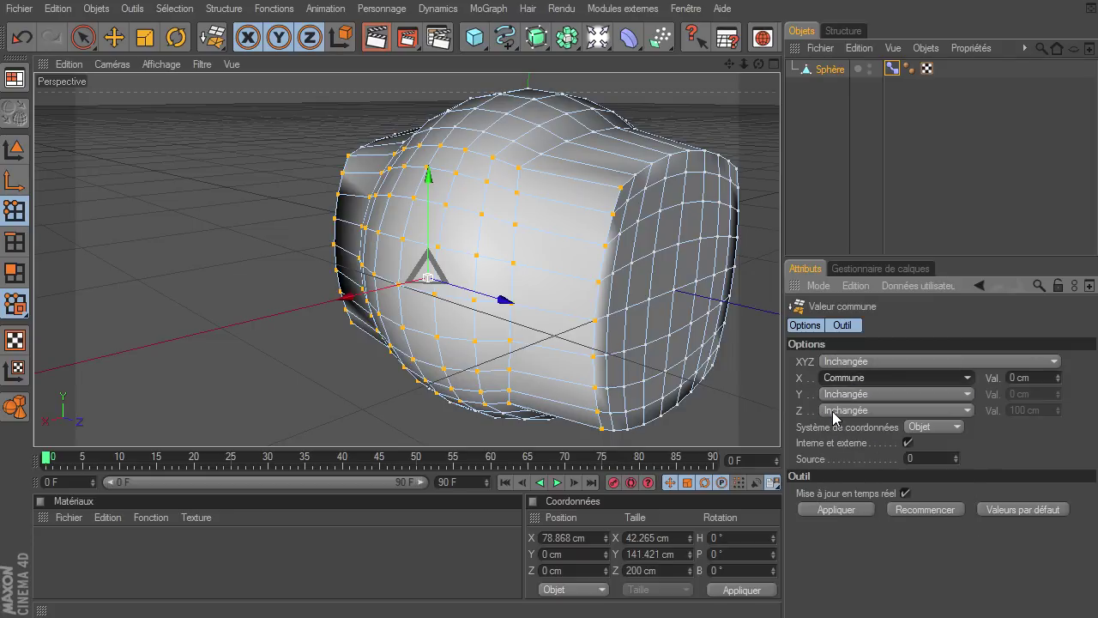
pyautogui.click(1038, 377)
pyautogui.write('100')
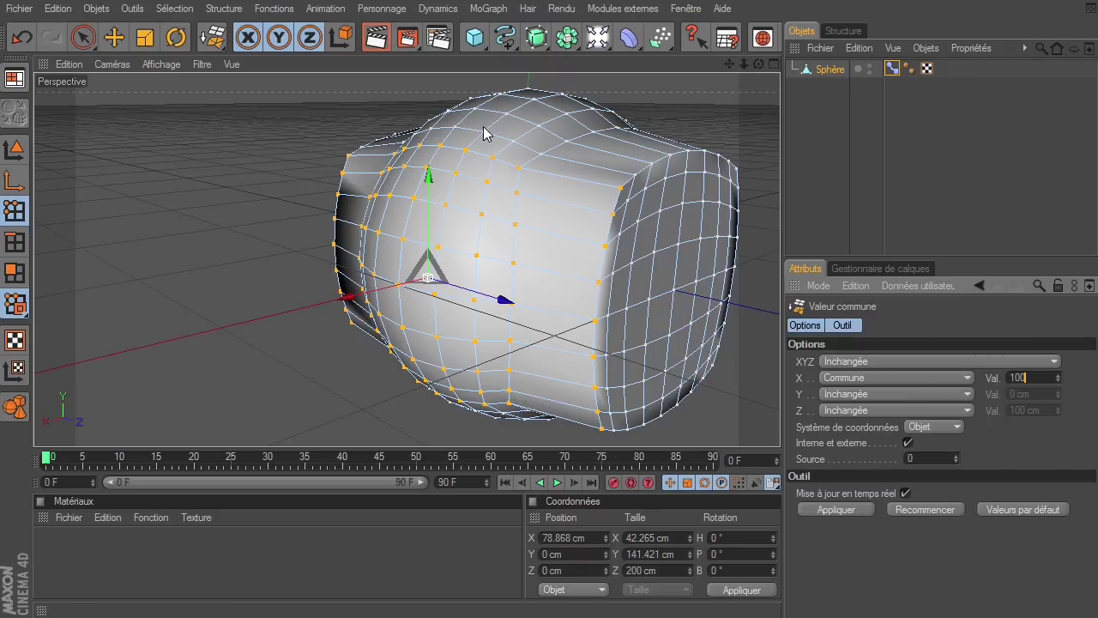
pyautogui.click(837, 510)
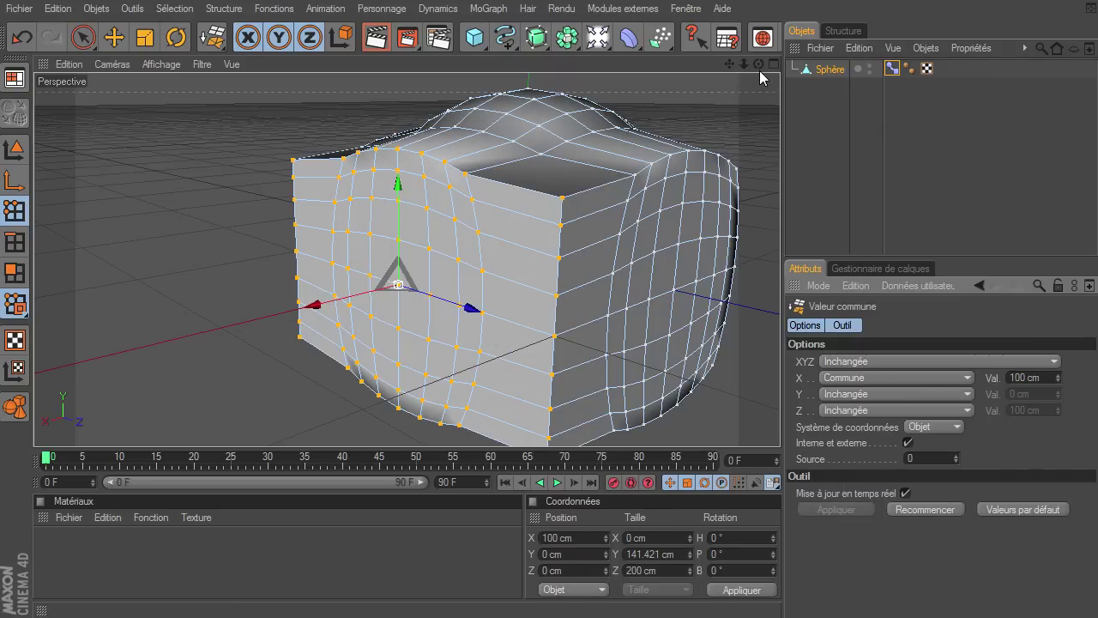
pyautogui.moveTo(759, 65)
pyautogui.mouseDown()
pyautogui.moveTo(747, 65)
pyautogui.moveTo(780, 425)
pyautogui.mouseUp()
# Step: Brush-select the polygons on the side opposite the X 100 cm face
pyautogui.click(81, 37)
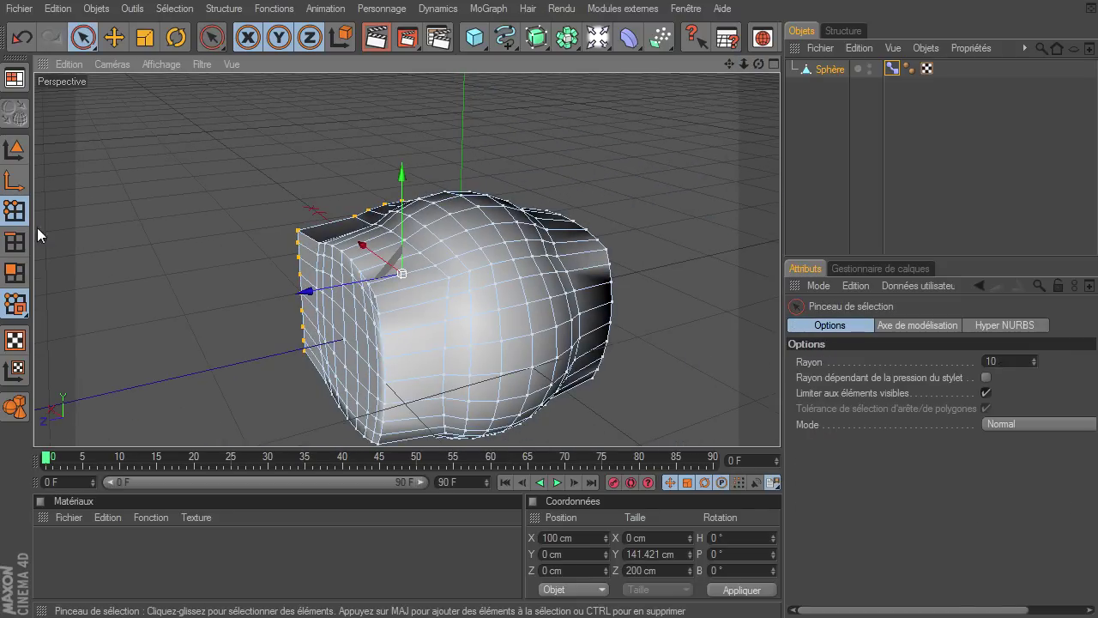
pyautogui.click(15, 273)
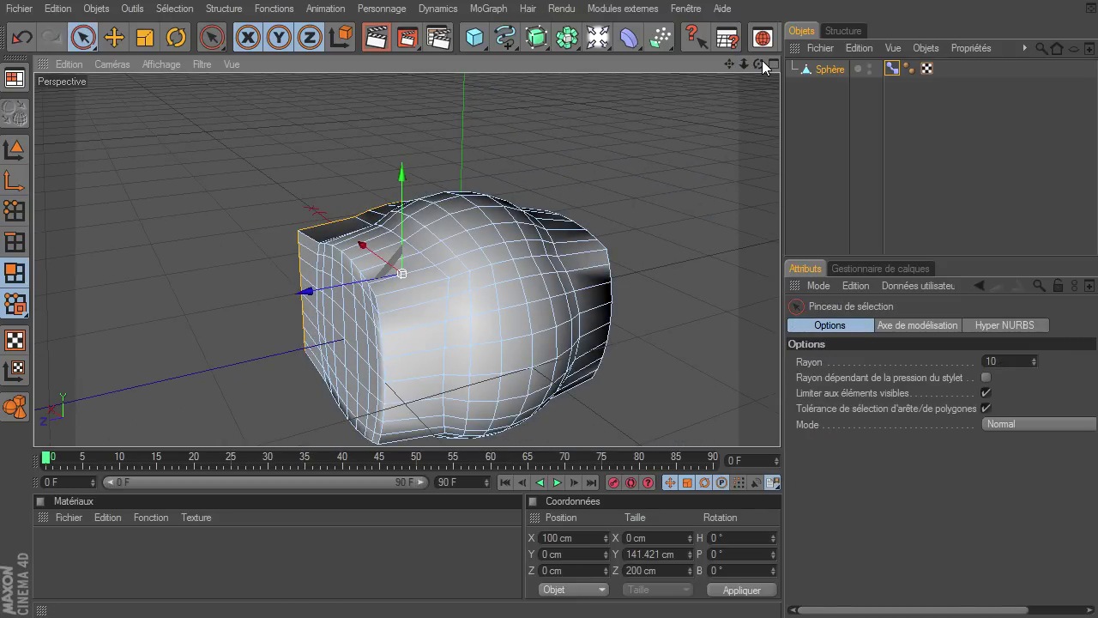
pyautogui.moveTo(762, 61); pyautogui.dragTo(675, 75)
pyautogui.moveTo(353, 215)
pyautogui.mouseDown()
pyautogui.moveTo(516, 204)
pyautogui.moveTo(535, 345)
pyautogui.moveTo(475, 355)
pyautogui.moveTo(522, 277)
pyautogui.moveTo(437, 253)
pyautogui.moveTo(533, 250)
pyautogui.mouseUp()
pyautogui.moveTo(758, 64)
pyautogui.mouseDown()
pyautogui.moveTo(571, 186)
pyautogui.moveTo(537, 177)
pyautogui.mouseUp()
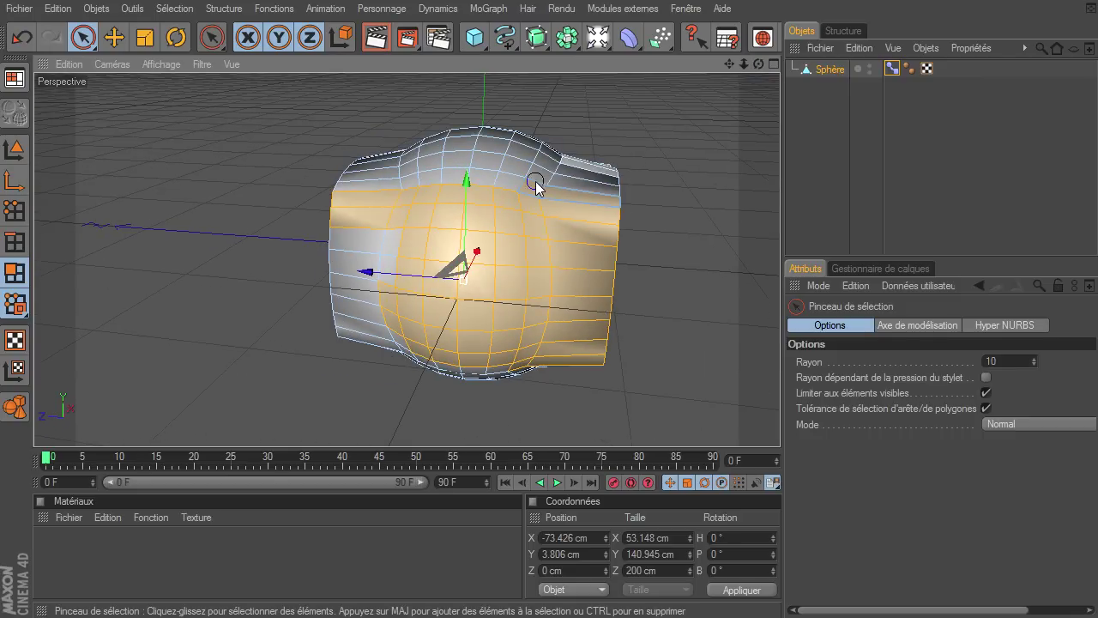
pyautogui.moveTo(752, 65); pyautogui.dragTo(780, 425)
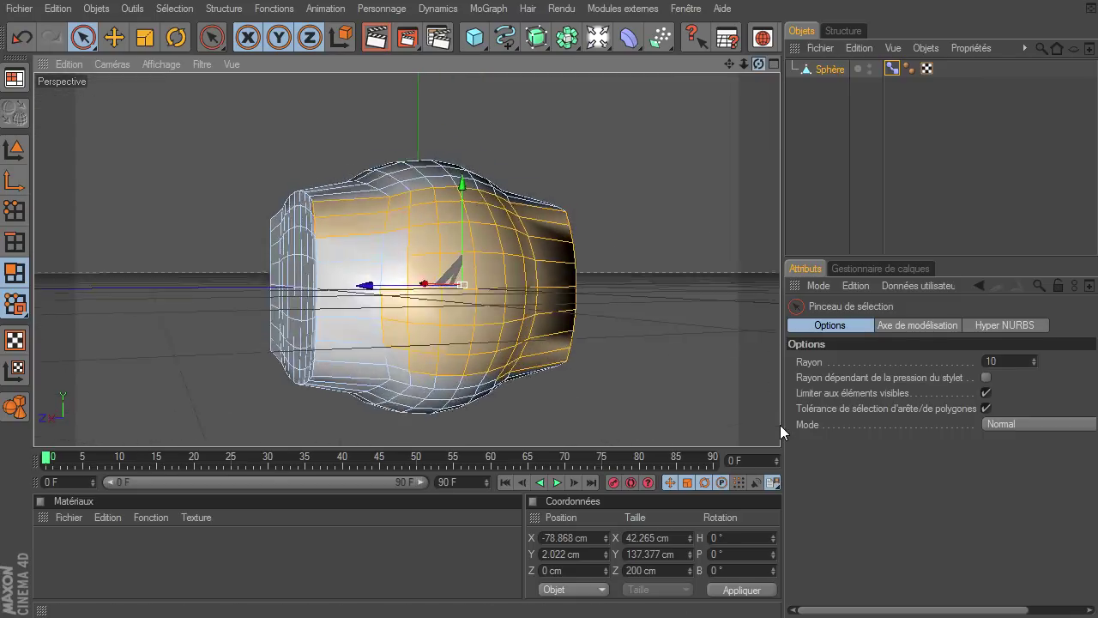
pyautogui.moveTo(536, 375)
pyautogui.keyDown('ctrl'); pyautogui.mouseDown()
pyautogui.moveTo(375, 358)
pyautogui.moveTo(352, 245)
pyautogui.mouseUp(); pyautogui.keyUp('ctrl')
pyautogui.hotkey('ctrl', 'z')
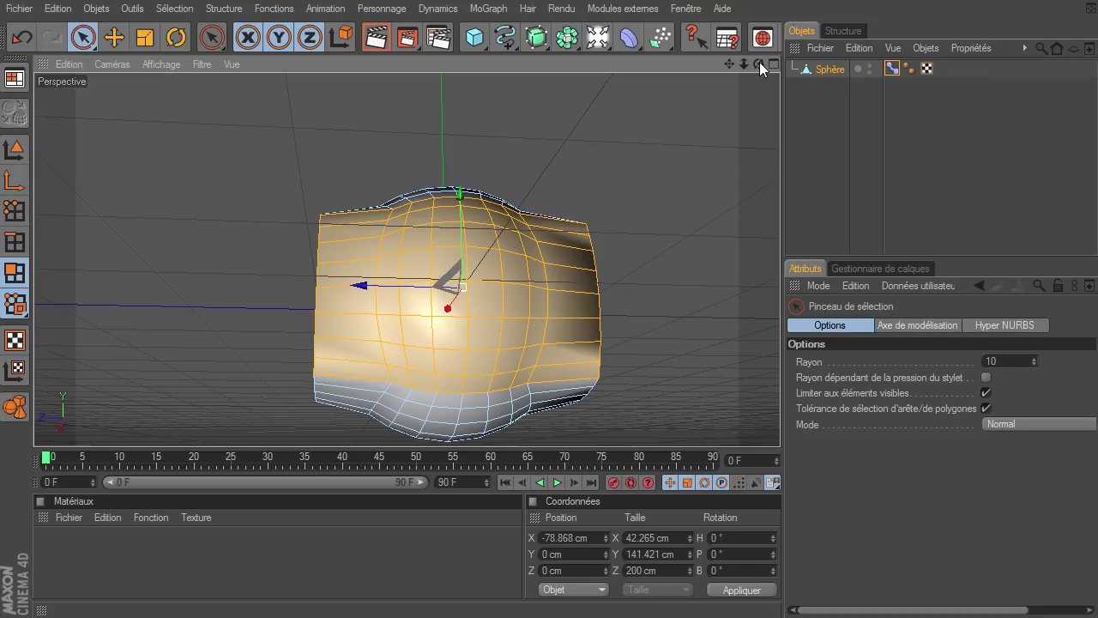
pyautogui.moveTo(759, 62); pyautogui.dragTo(779, 424)
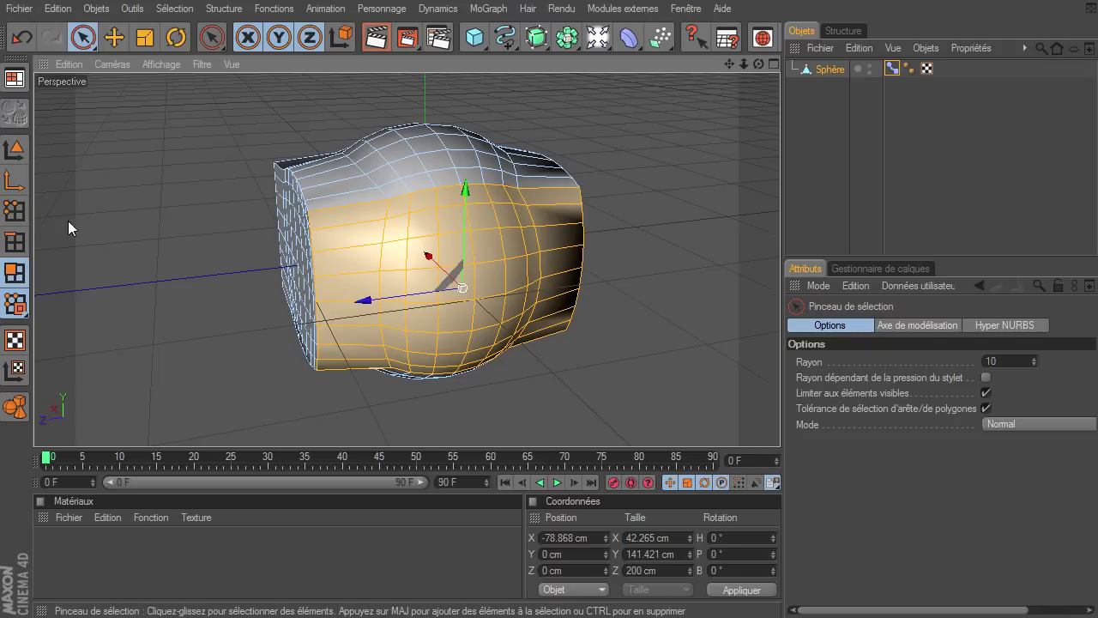
# Step: Flatten the selected points to a common X of -100 cm with Valeur commune
pyautogui.click(15, 211)
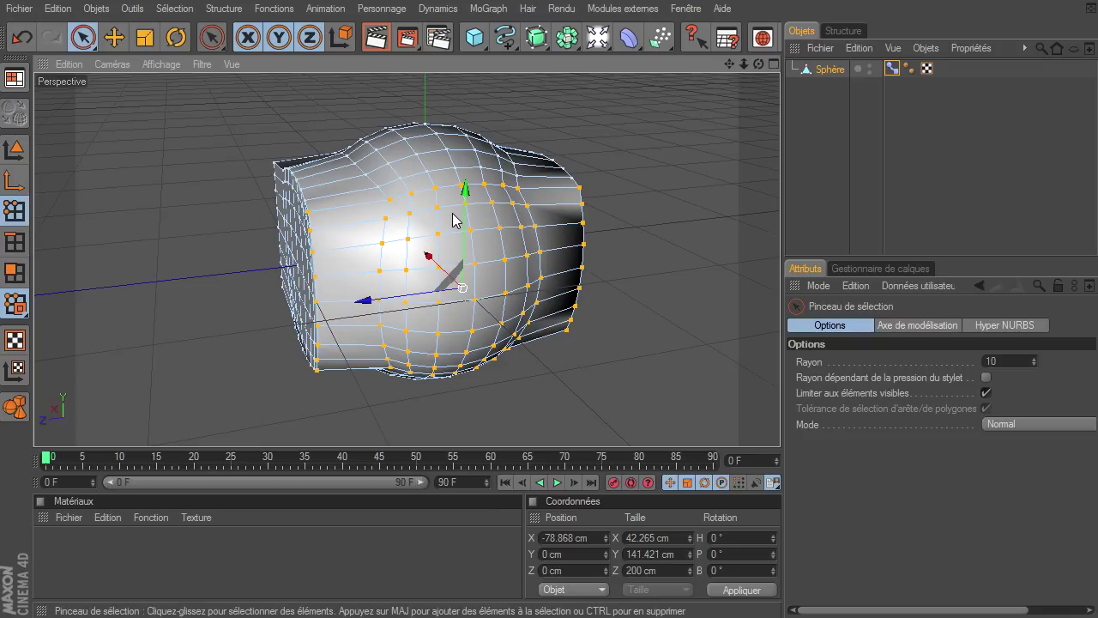
pyautogui.rightClick(453, 213)
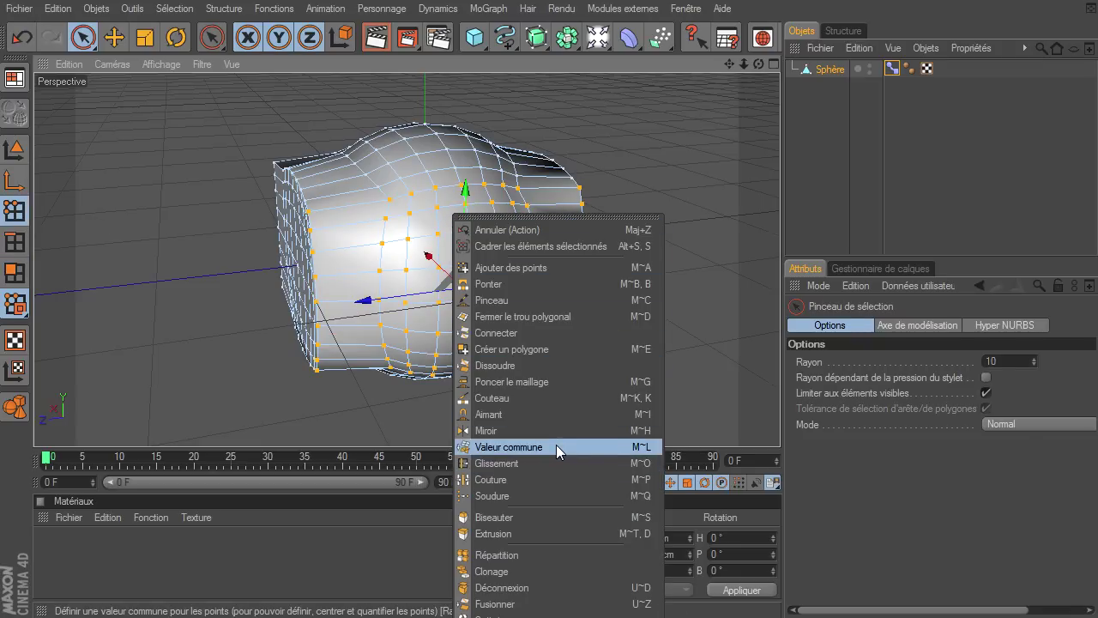
pyautogui.click(556, 446)
pyautogui.click(1044, 378)
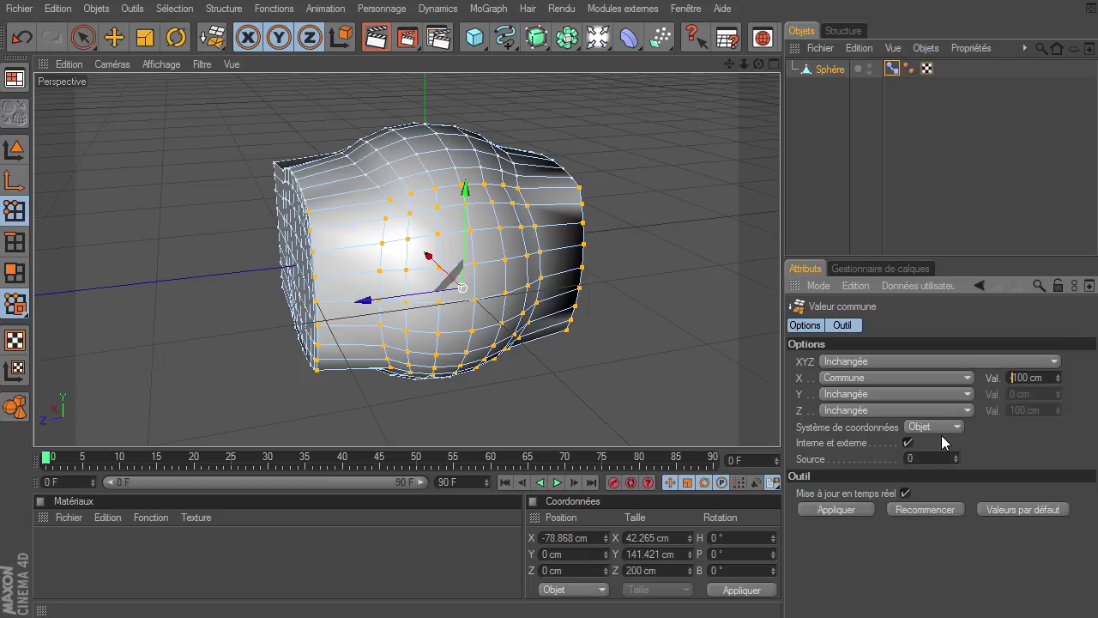
pyautogui.write('-')
pyautogui.click(840, 507)
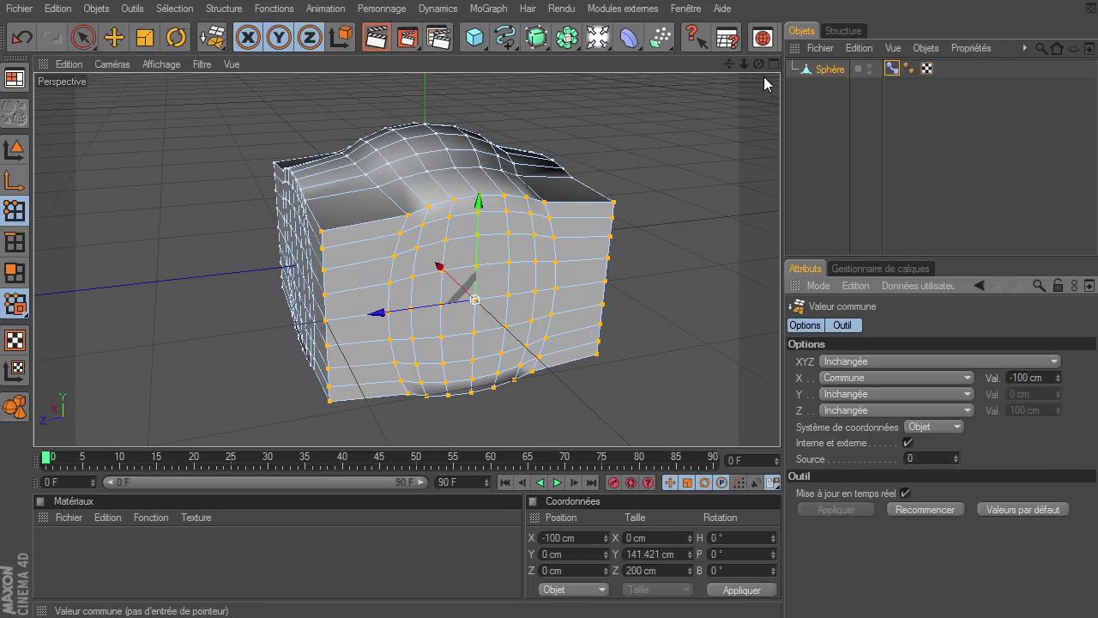
pyautogui.click(84, 38)
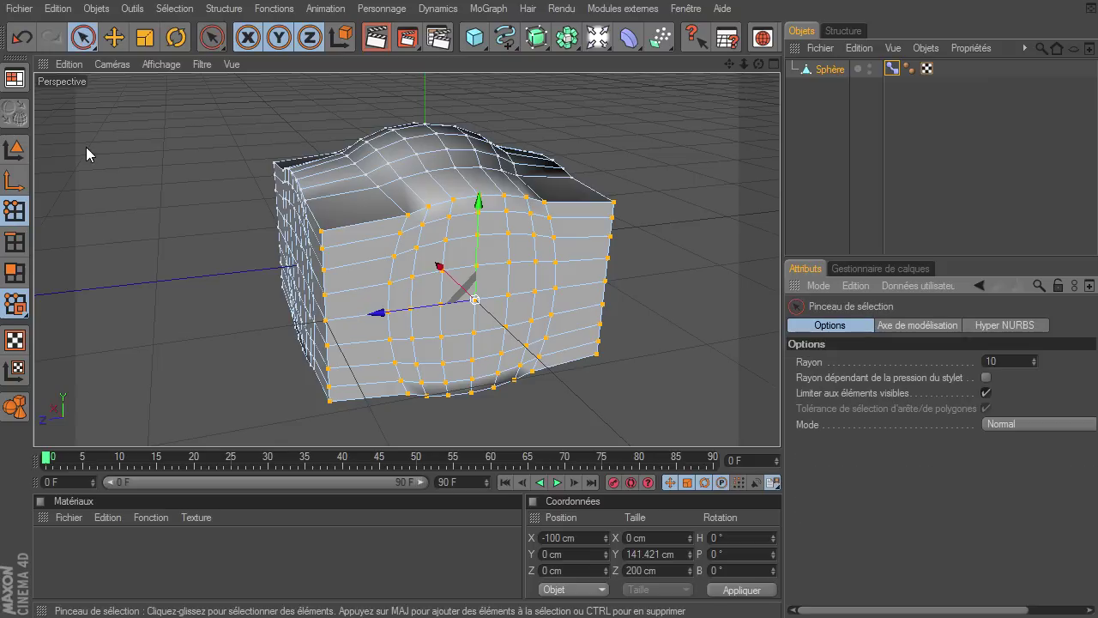
pyautogui.click(28, 271)
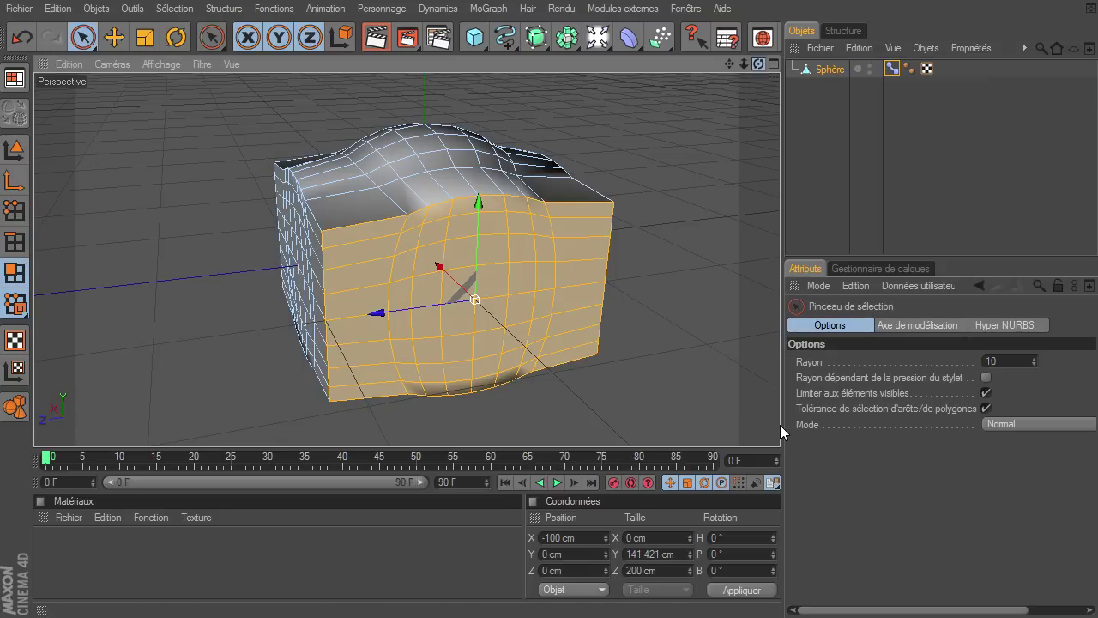
# Step: Paint-select the polygons on the sphere's underside
pyautogui.moveTo(758, 63); pyautogui.dragTo(737, 103)
pyautogui.moveTo(728, 64)
pyautogui.mouseDown()
pyautogui.moveTo(704, 94)
pyautogui.moveTo(726, 69)
pyautogui.mouseUp()
pyautogui.moveTo(262, 224)
pyautogui.mouseDown()
pyautogui.moveTo(258, 214)
pyautogui.moveTo(392, 160)
pyautogui.moveTo(455, 152)
pyautogui.moveTo(513, 264)
pyautogui.moveTo(368, 313)
pyautogui.moveTo(311, 286)
pyautogui.moveTo(284, 246)
pyautogui.moveTo(427, 196)
pyautogui.moveTo(341, 249)
pyautogui.moveTo(380, 286)
pyautogui.moveTo(486, 233)
pyautogui.mouseUp()
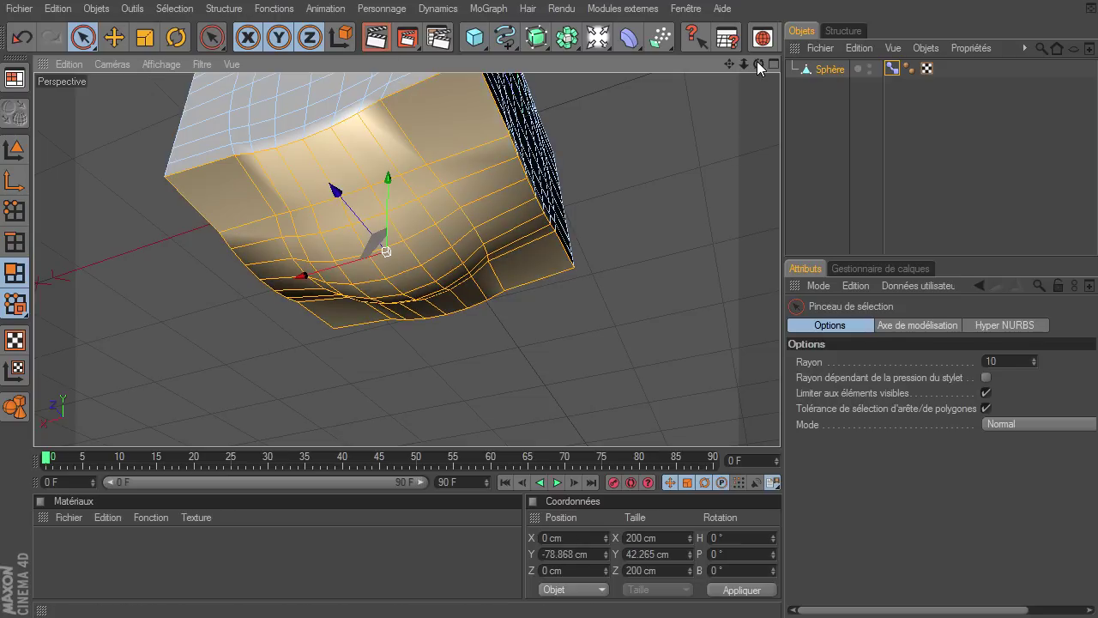
pyautogui.moveTo(758, 65); pyautogui.dragTo(339, 246)
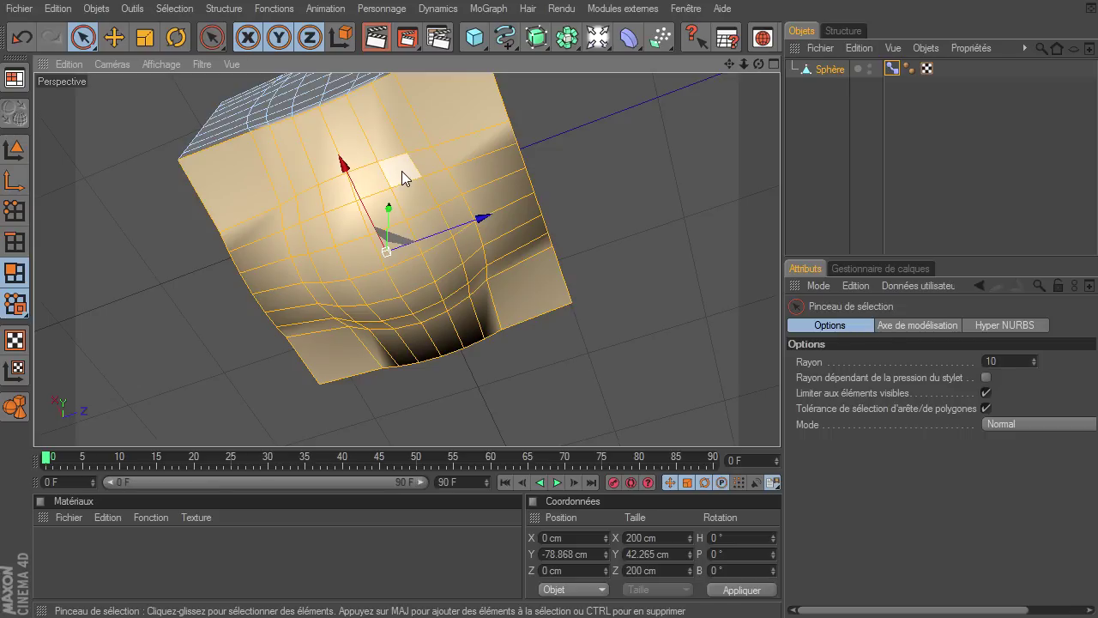
# Step: Set the underside points to a common Y of -100 cm, with X left Inchangée
pyautogui.click(13, 213)
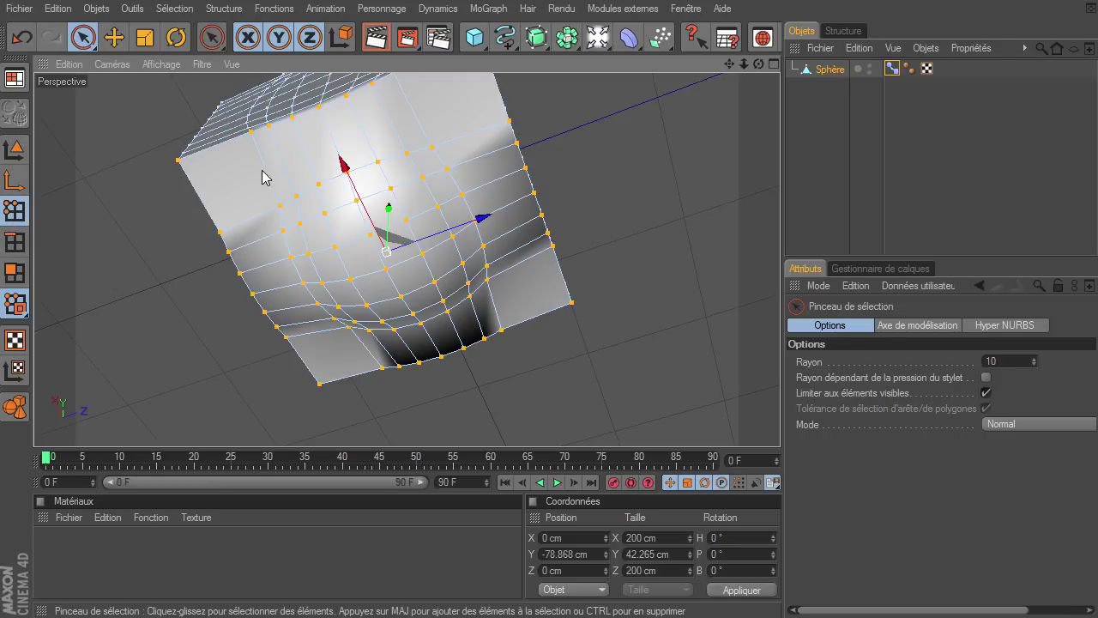
pyautogui.rightClick(392, 140)
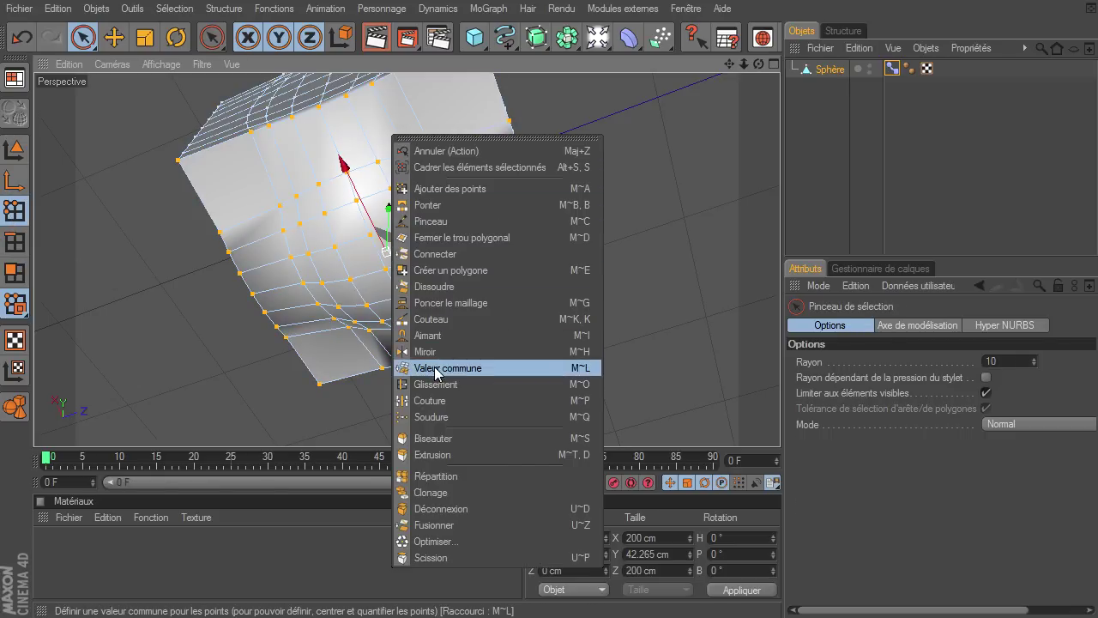
pyautogui.click(441, 367)
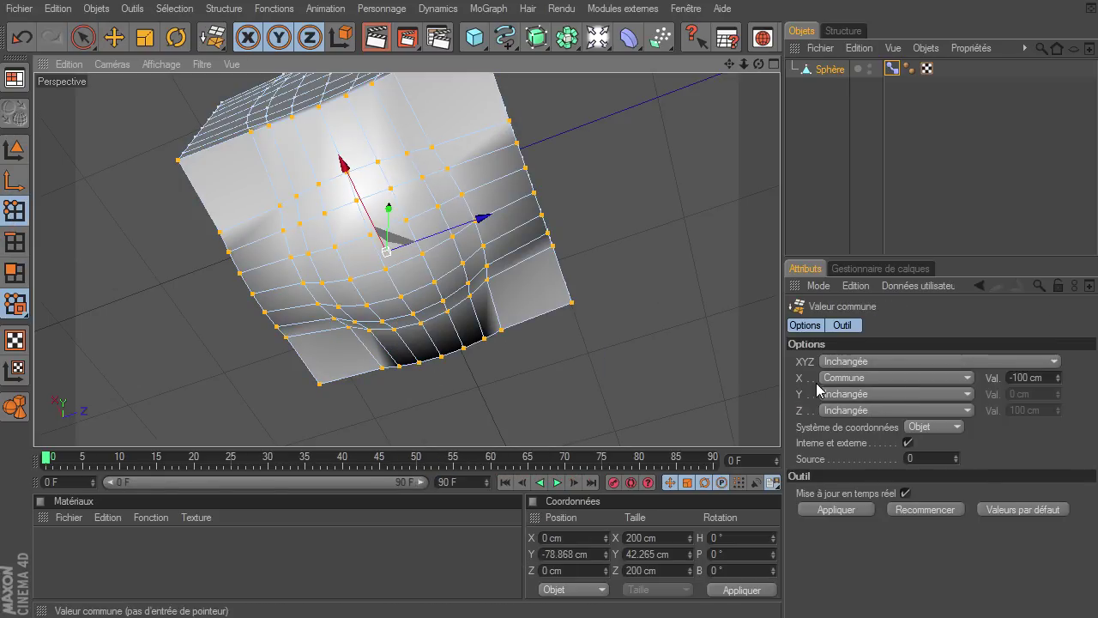
pyautogui.click(861, 378)
pyautogui.click(861, 393)
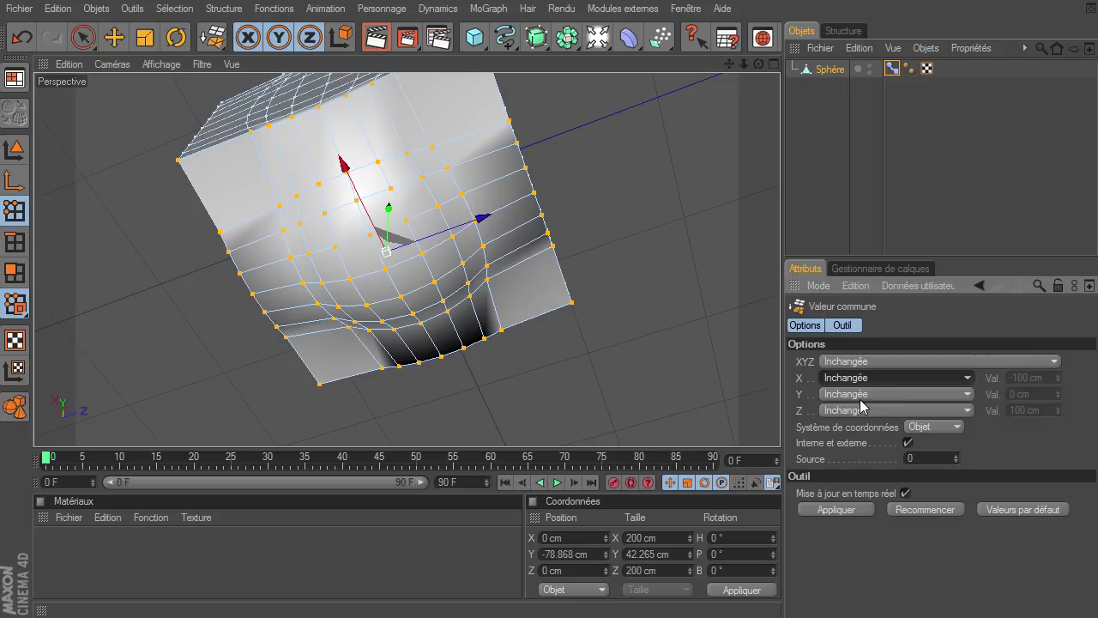
pyautogui.click(847, 394)
pyautogui.click(846, 426)
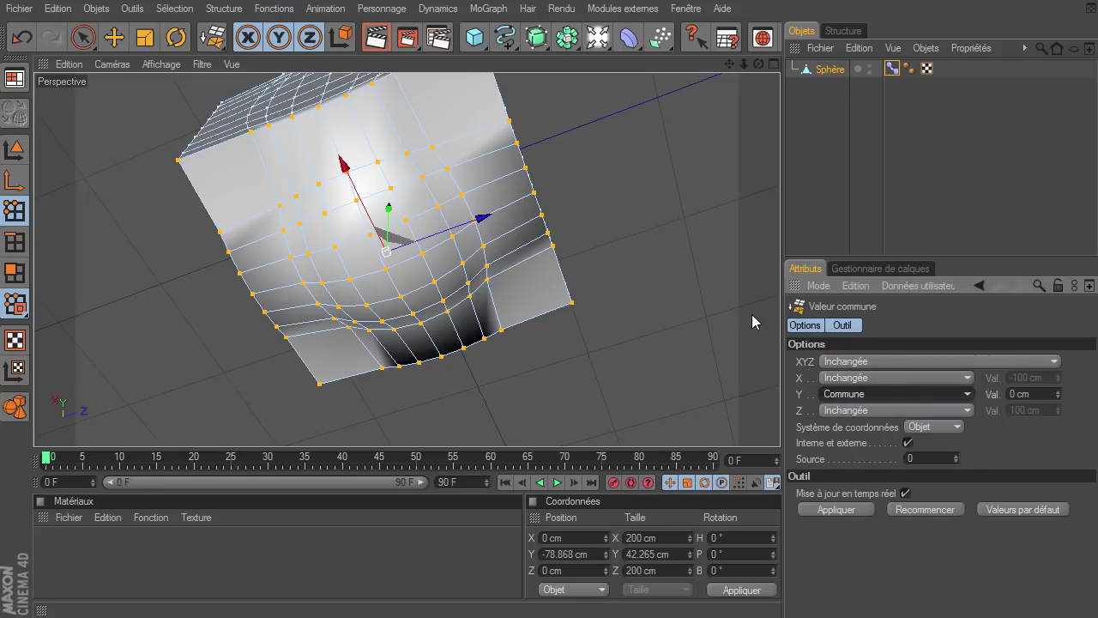
pyautogui.click(1036, 396)
pyautogui.press('BackSpace')
pyautogui.write('-100')
pyautogui.click(854, 501)
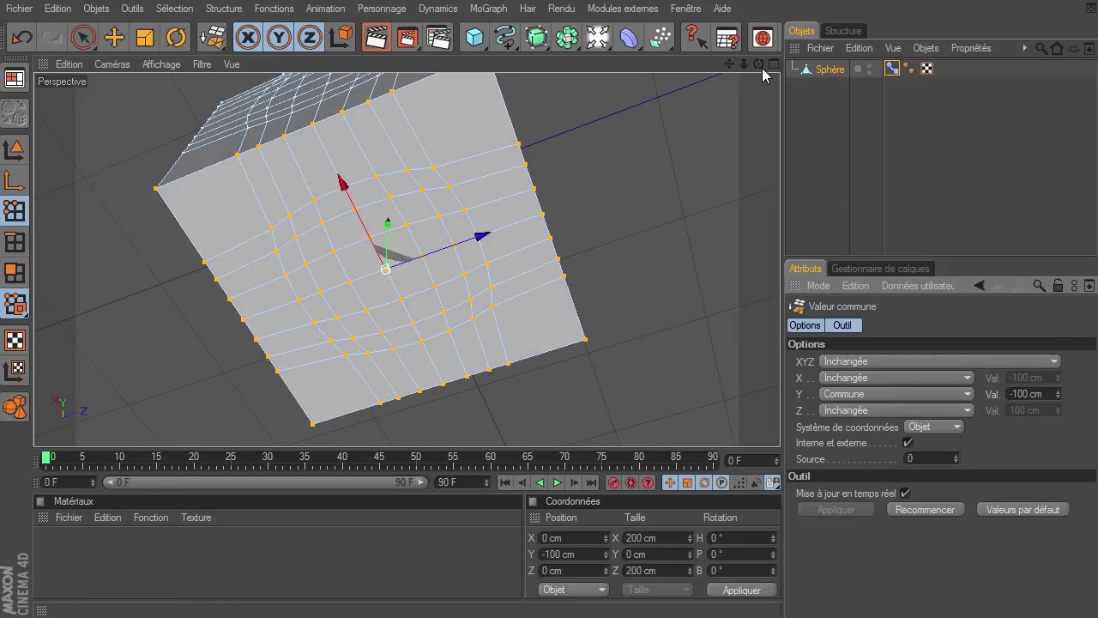
pyautogui.moveTo(758, 65); pyautogui.dragTo(780, 424)
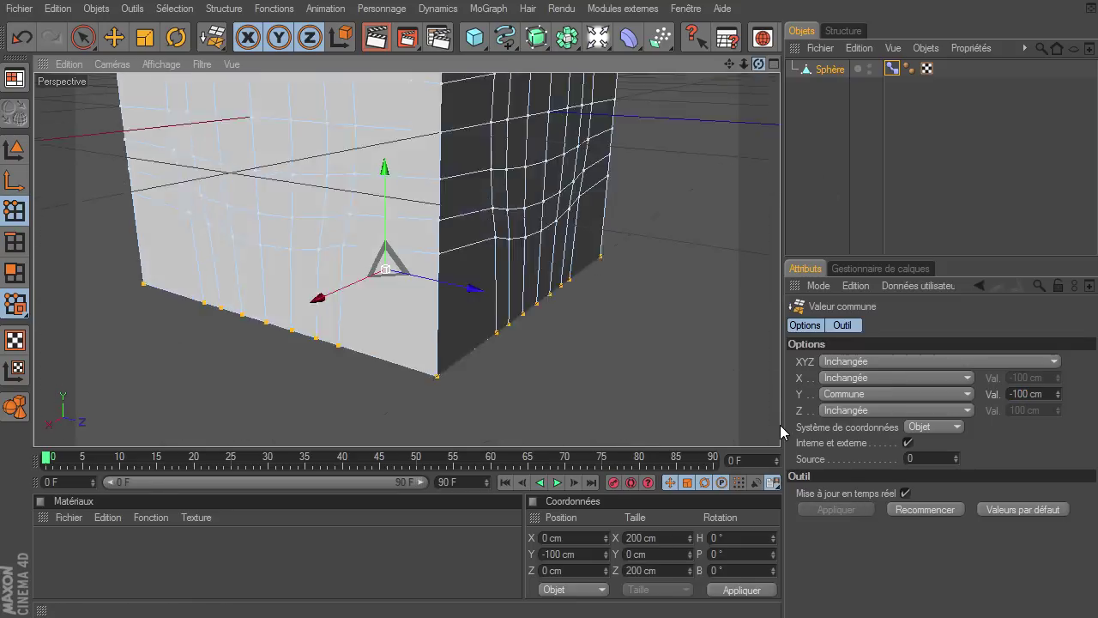
# Step: Paint-select the polygons of the cube's dented top
pyautogui.click(84, 37)
pyautogui.moveTo(758, 65); pyautogui.dragTo(781, 427)
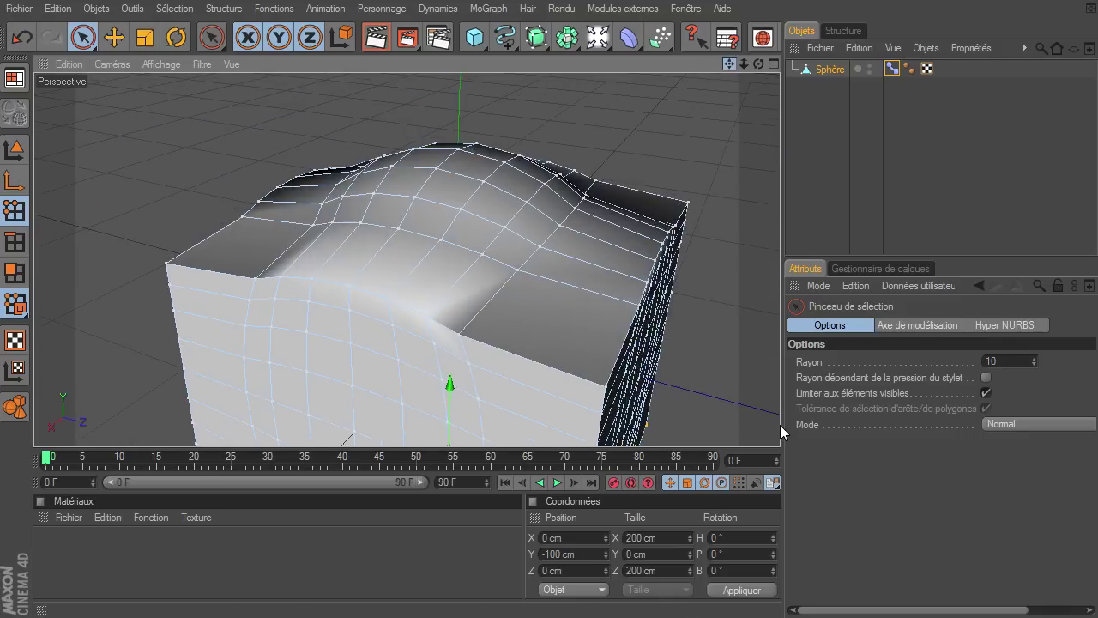
pyautogui.moveTo(758, 65); pyautogui.dragTo(780, 424)
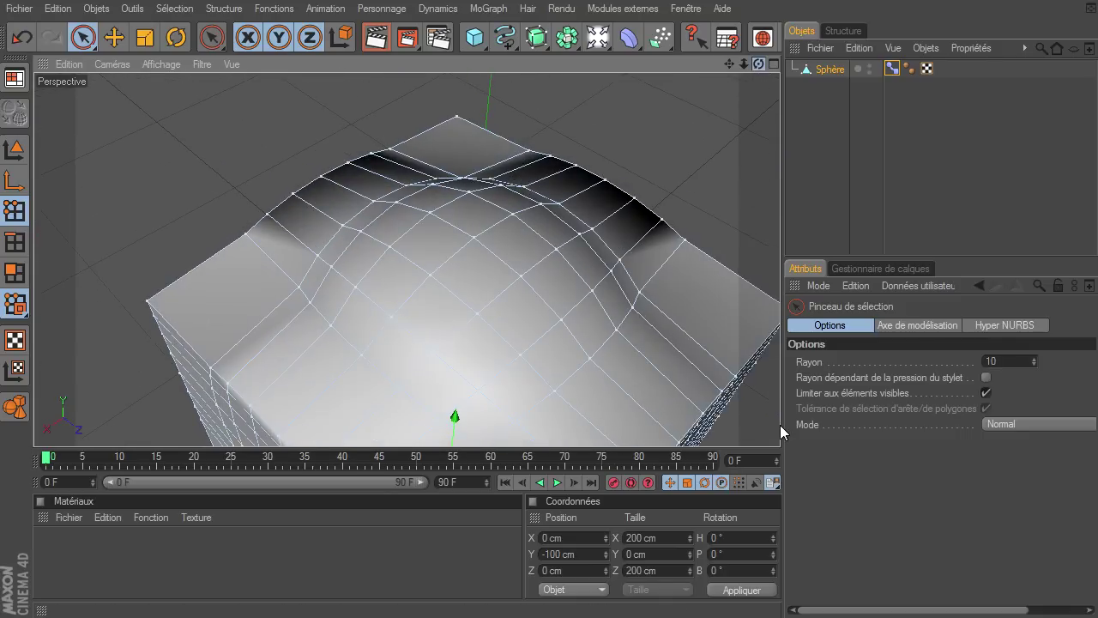
pyautogui.moveTo(743, 63); pyautogui.dragTo(780, 425)
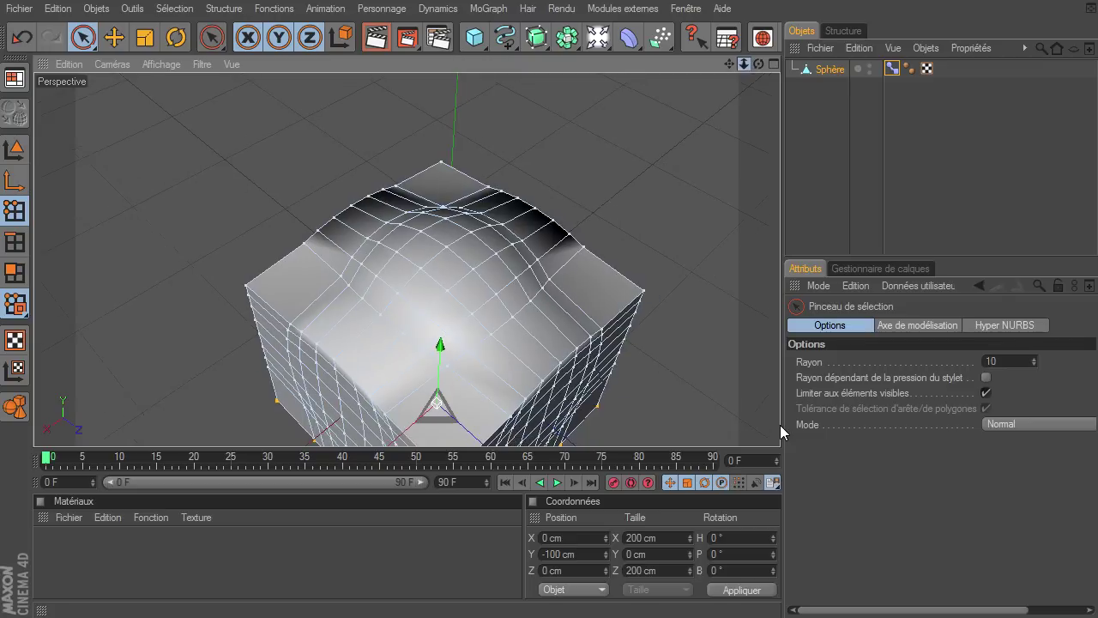
pyautogui.click(11, 280)
pyautogui.moveTo(289, 263)
pyautogui.mouseDown()
pyautogui.moveTo(401, 215)
pyautogui.moveTo(568, 268)
pyautogui.moveTo(466, 372)
pyautogui.moveTo(409, 369)
pyautogui.moveTo(331, 314)
pyautogui.moveTo(355, 275)
pyautogui.moveTo(417, 228)
pyautogui.moveTo(466, 213)
pyautogui.moveTo(521, 249)
pyautogui.moveTo(515, 294)
pyautogui.moveTo(460, 316)
pyautogui.moveTo(409, 309)
pyautogui.moveTo(425, 264)
pyautogui.moveTo(507, 209)
pyautogui.mouseUp()
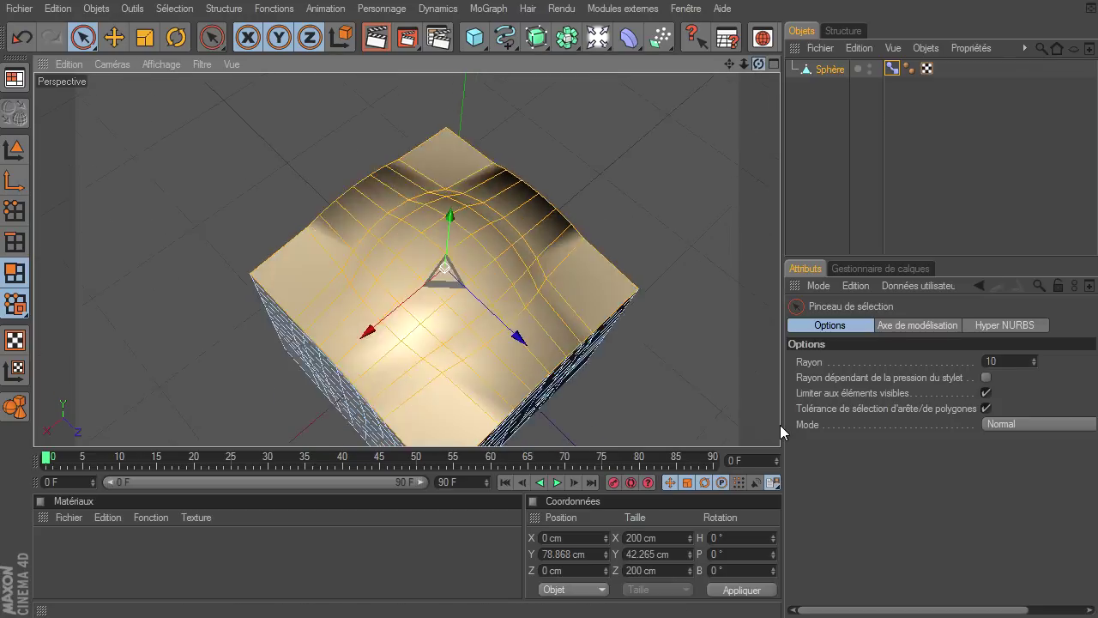
# Step: Level the top points at a common Y of 100 cm, then deselect them
pyautogui.click(14, 211)
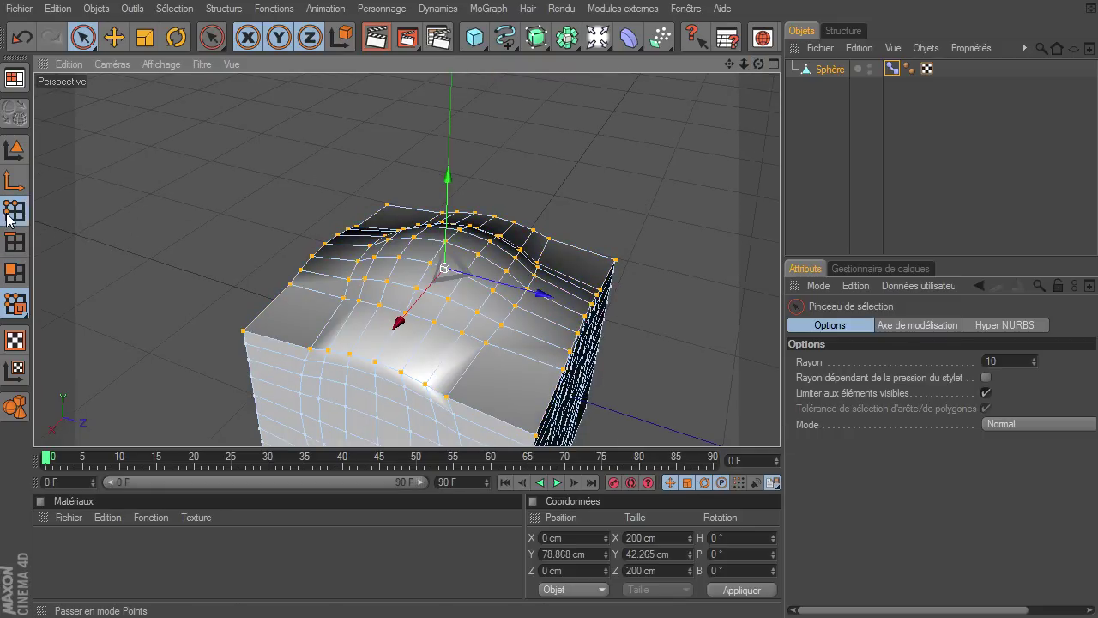
pyautogui.rightClick(359, 269)
pyautogui.click(417, 500)
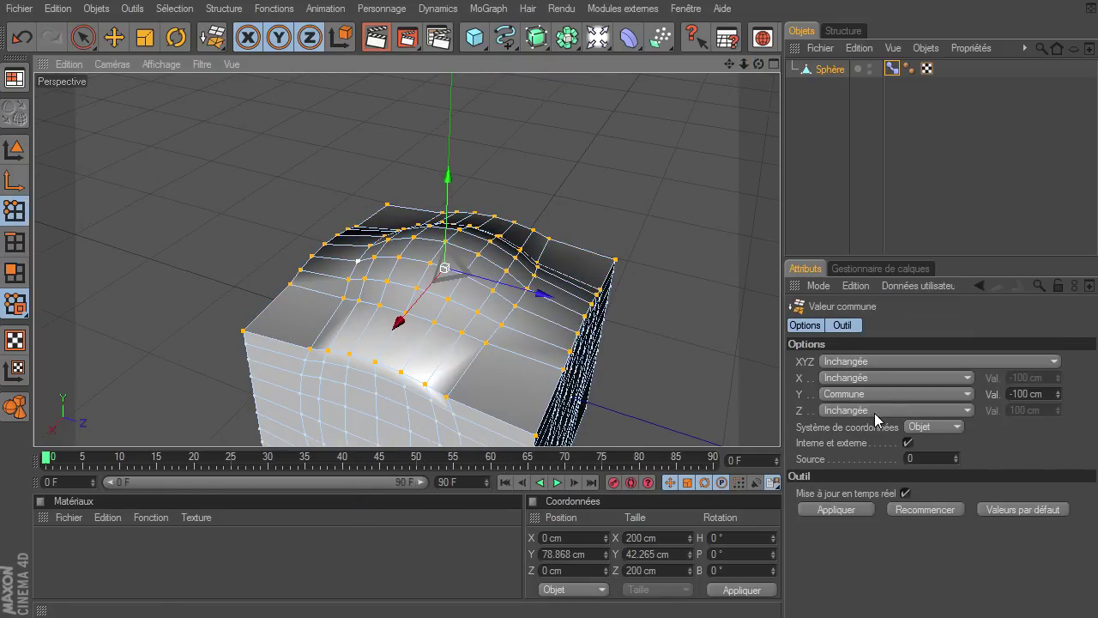
pyautogui.click(1030, 394)
pyautogui.write('100')
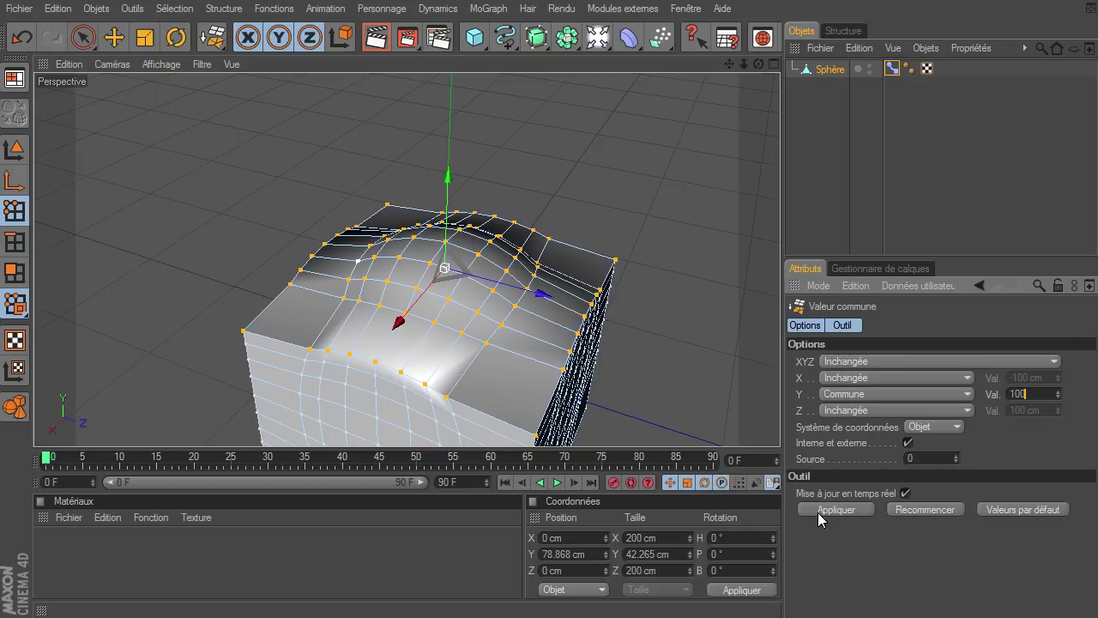
pyautogui.click(817, 512)
pyautogui.moveTo(745, 68); pyautogui.dragTo(740, 67)
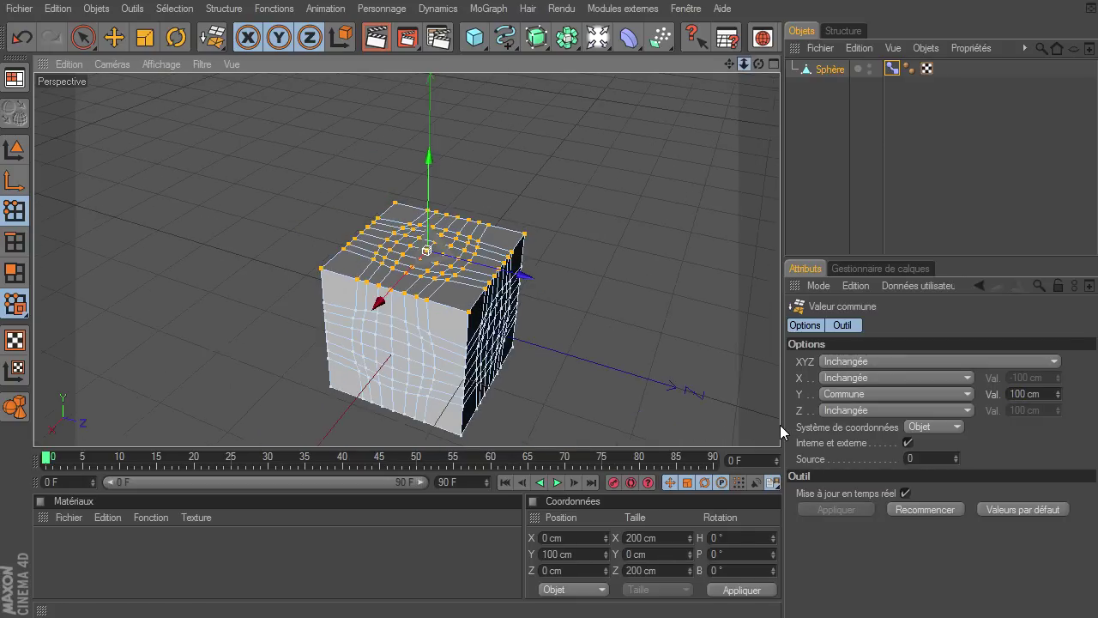
pyautogui.keyDown('alt'); pyautogui.moveTo(779, 425); pyautogui.dragTo(645, 169, button='middle'); pyautogui.keyUp('alt')
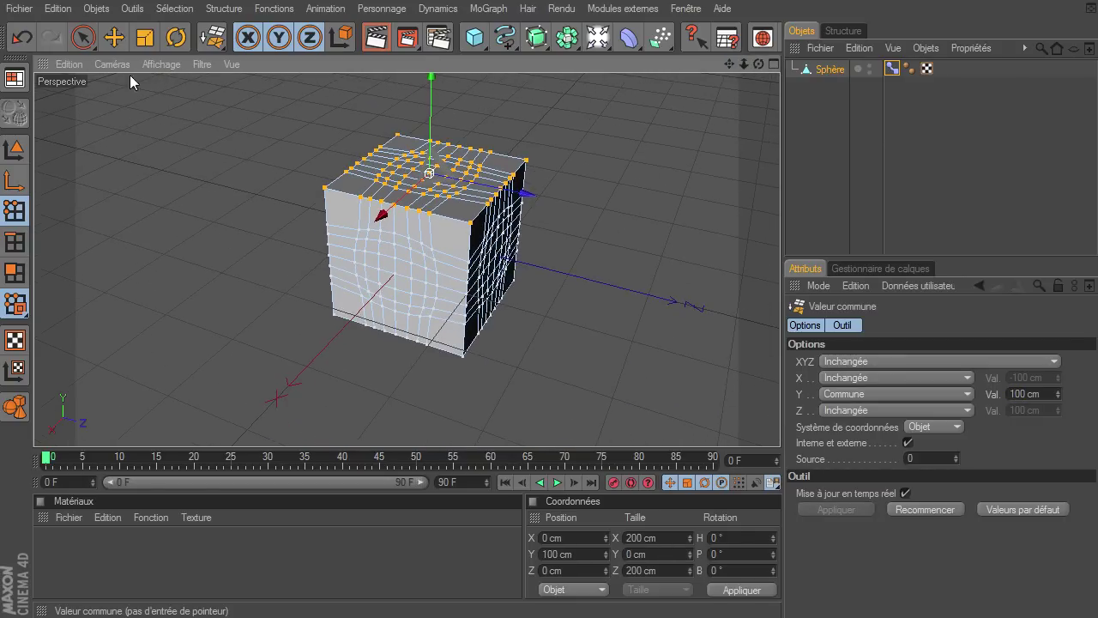
pyautogui.click(83, 36)
pyautogui.click(138, 170)
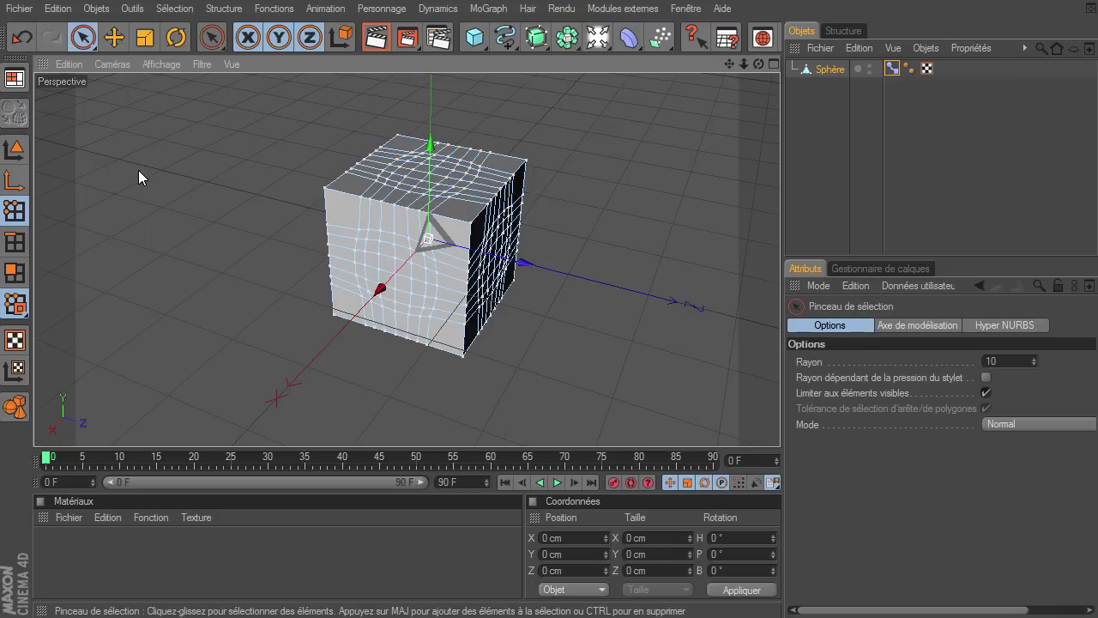
# Step: Switch the Morphing tag's Mode to Animation and drag Cible de morphing from 100% to 0%
pyautogui.click(25, 156)
pyautogui.moveTo(758, 64); pyautogui.dragTo(780, 424)
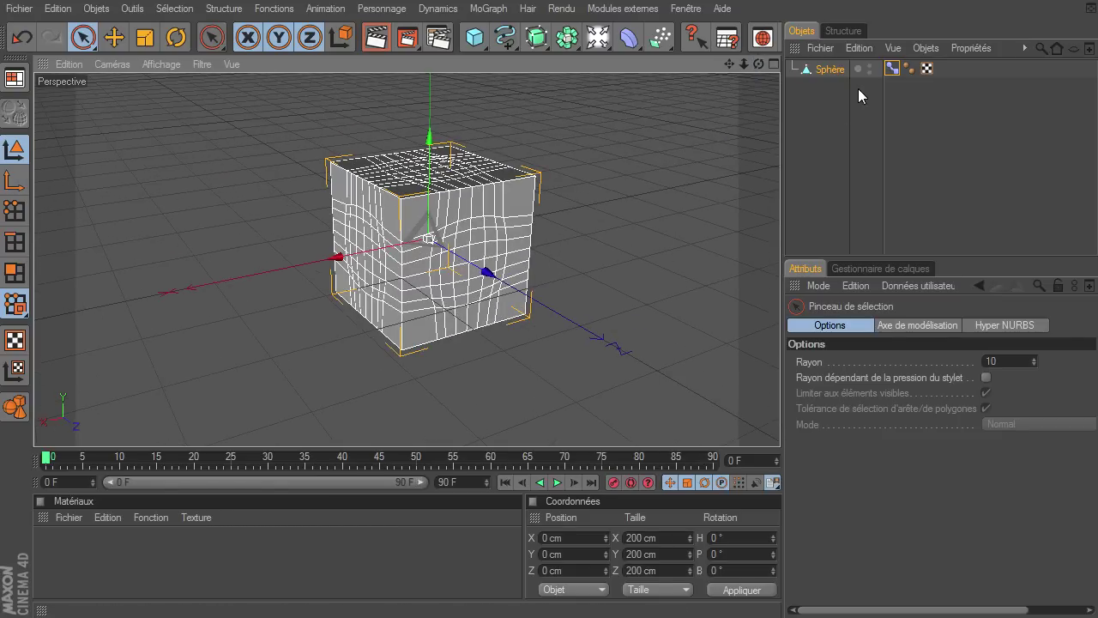
pyautogui.click(892, 69)
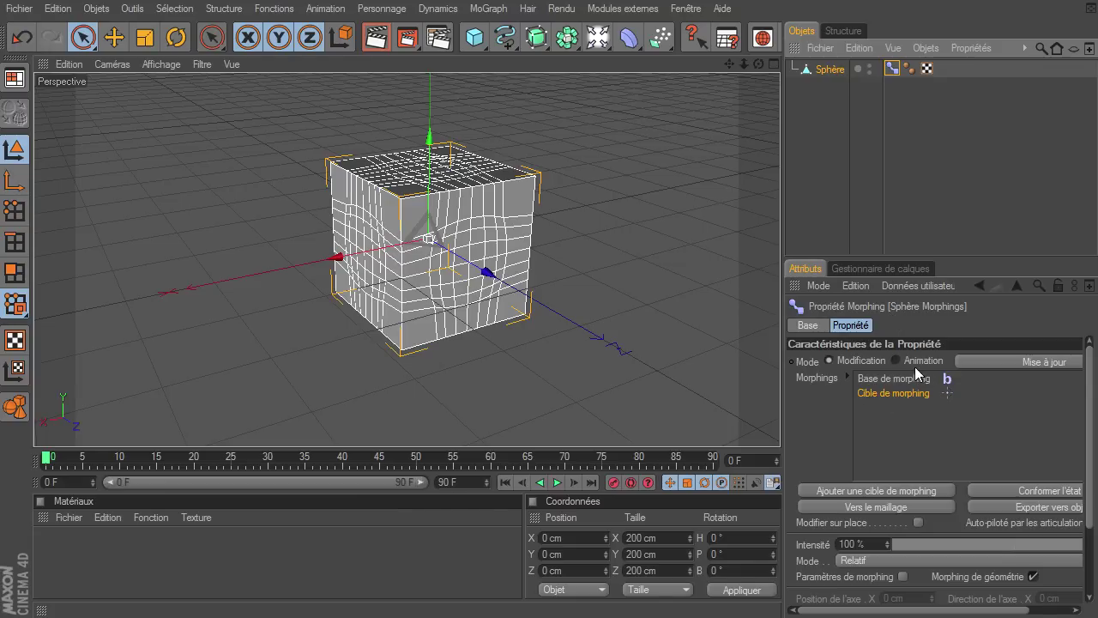
pyautogui.click(896, 360)
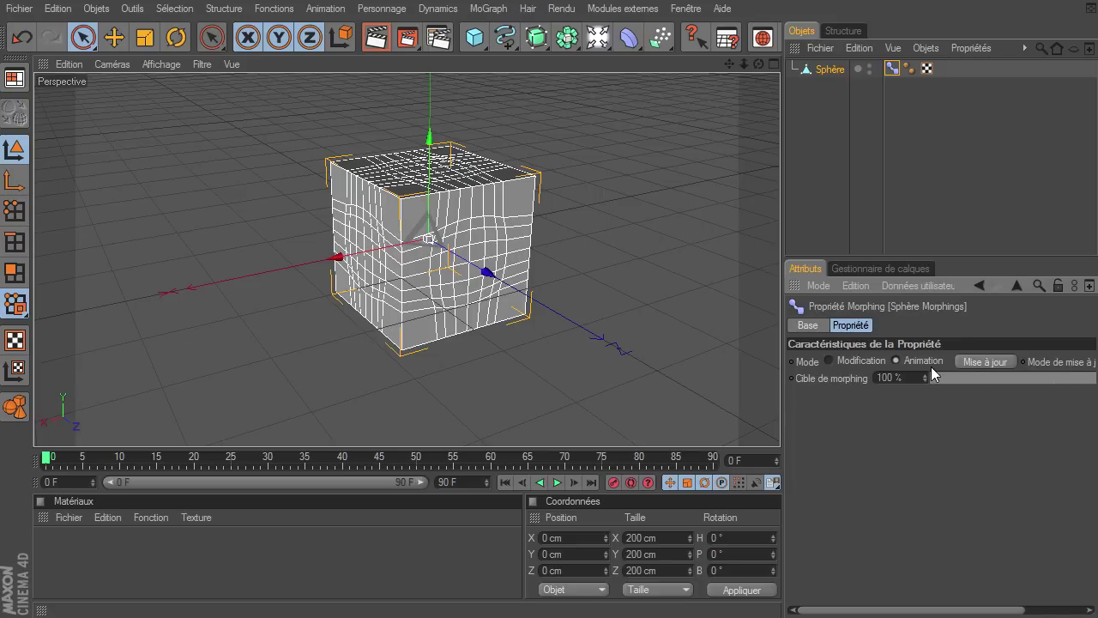
pyautogui.moveTo(1095, 379); pyautogui.dragTo(909, 378)
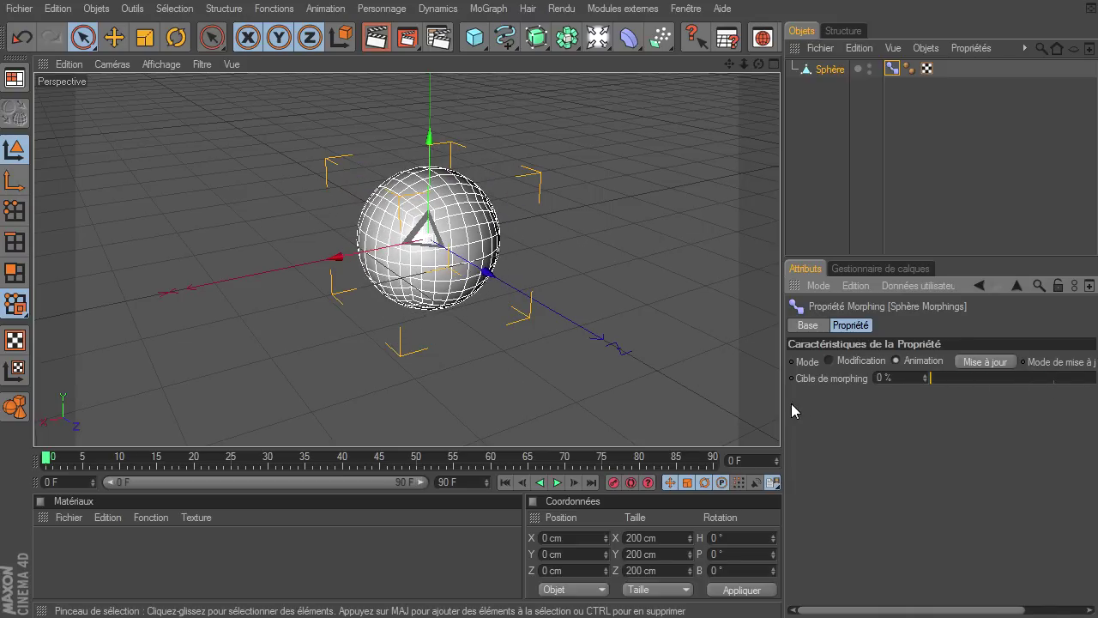
# Step: Create material Mat without specularity, with ash_uvgrid01.jpg as colour texture, and apply it to the sphere
pyautogui.doubleClick(171, 551)
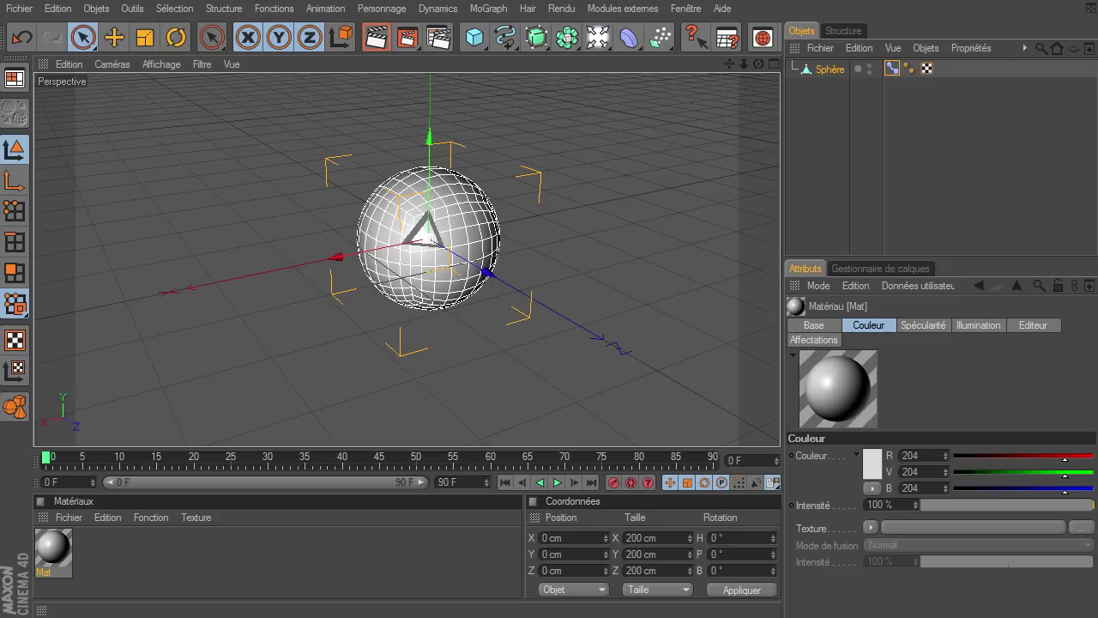
pyautogui.doubleClick(52, 547)
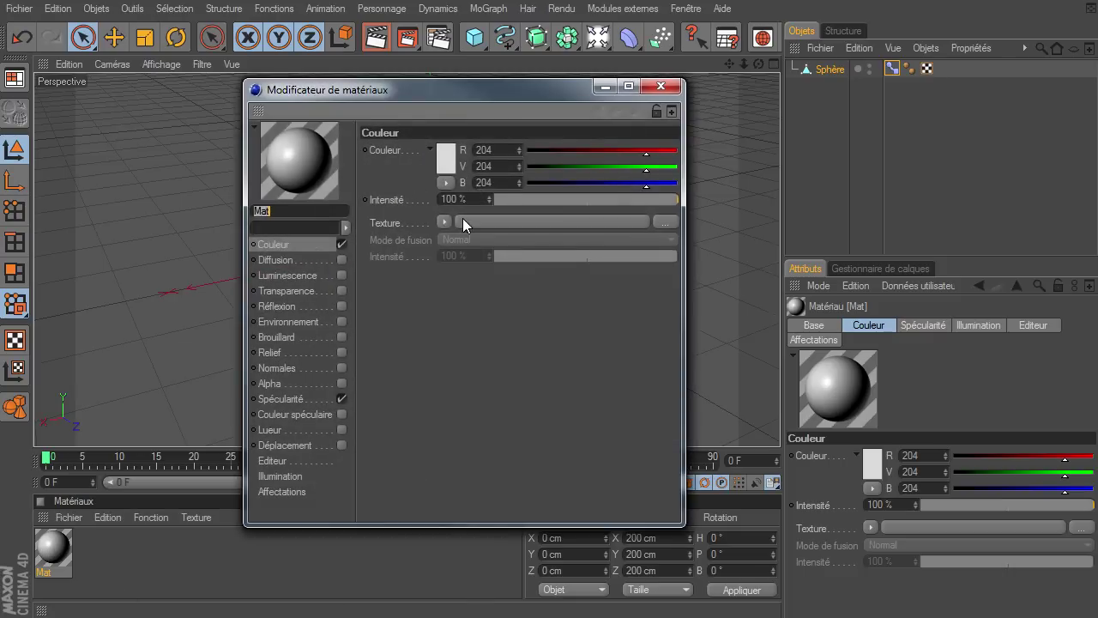
pyautogui.click(341, 400)
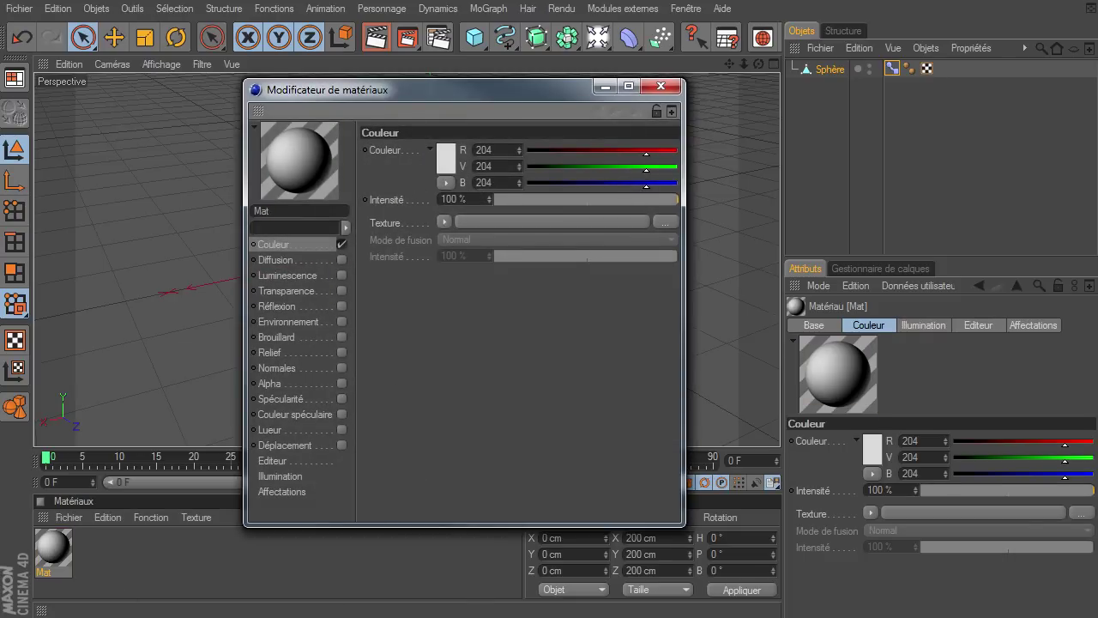
pyautogui.click(538, 222)
pyautogui.click(893, 491)
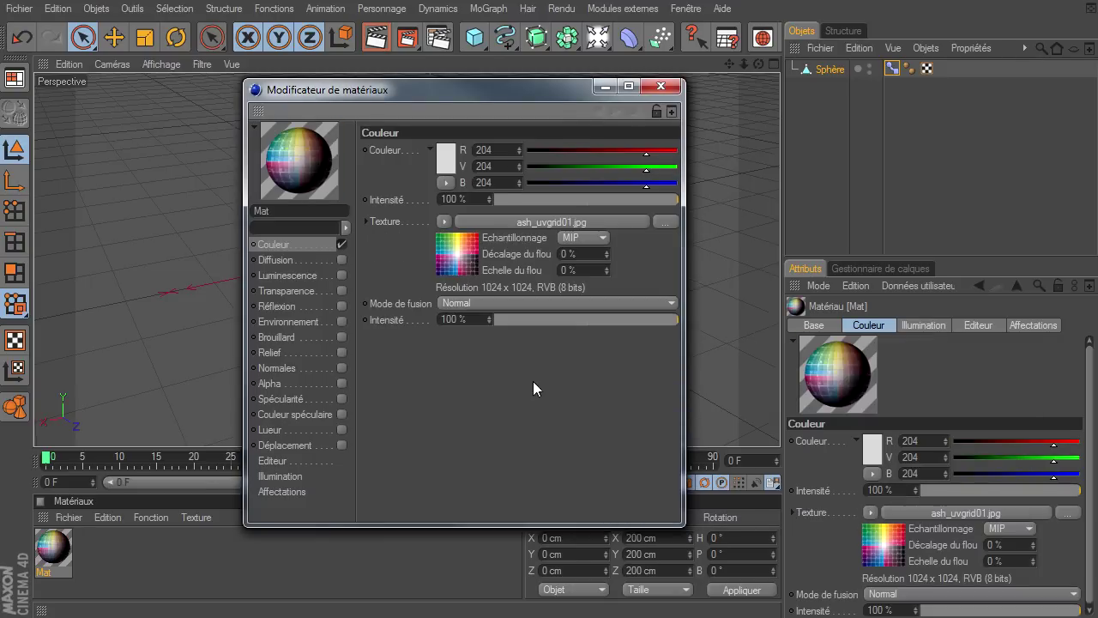
pyautogui.click(661, 85)
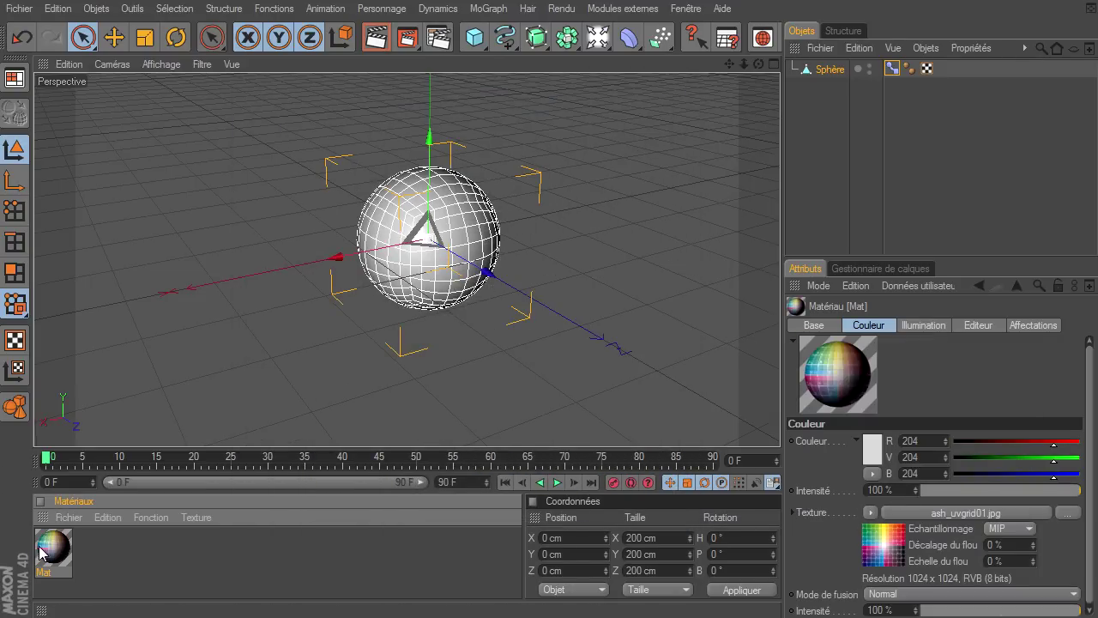
pyautogui.moveTo(830, 73); pyautogui.dragTo(830, 73)
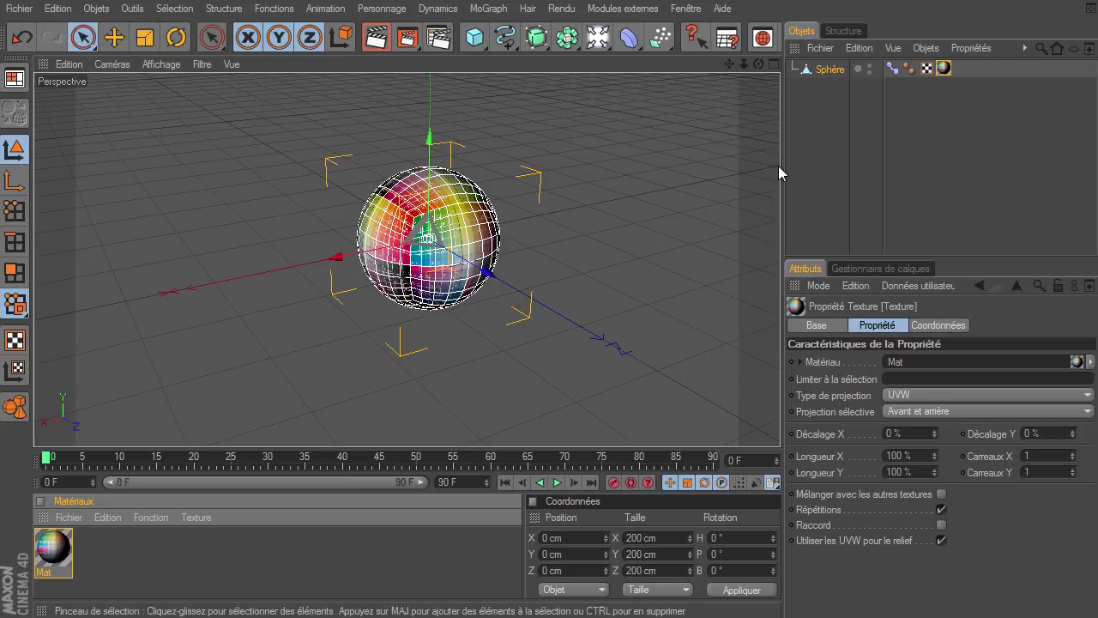
pyautogui.click(821, 169)
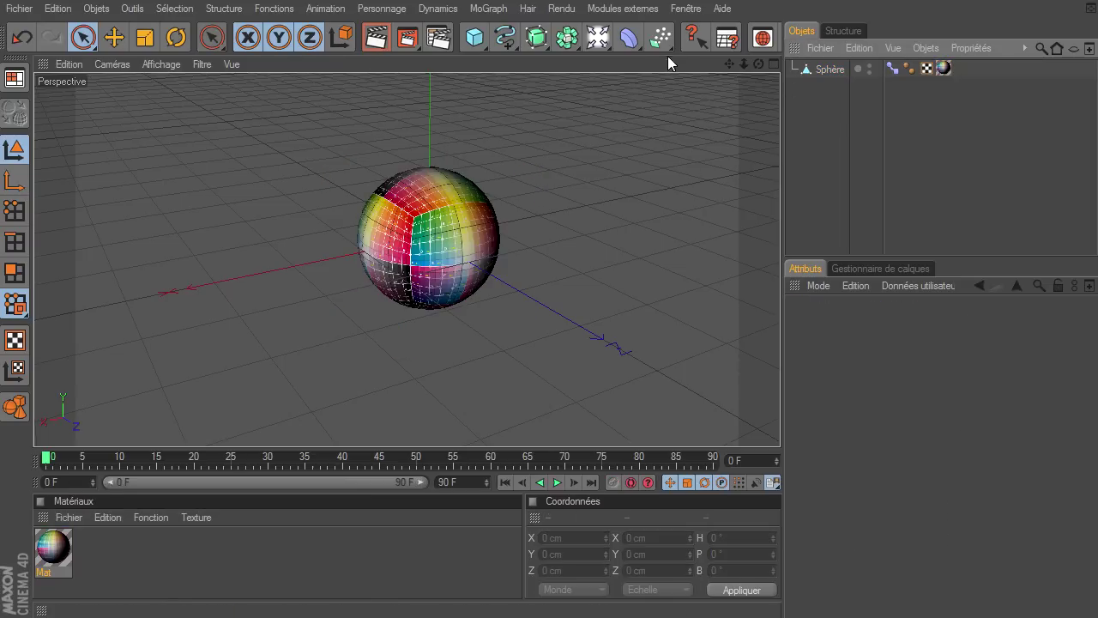
# Step: Lift the sphere so it rests on the floor and recentre the view on it
pyautogui.scroll(-5, 675, 42)
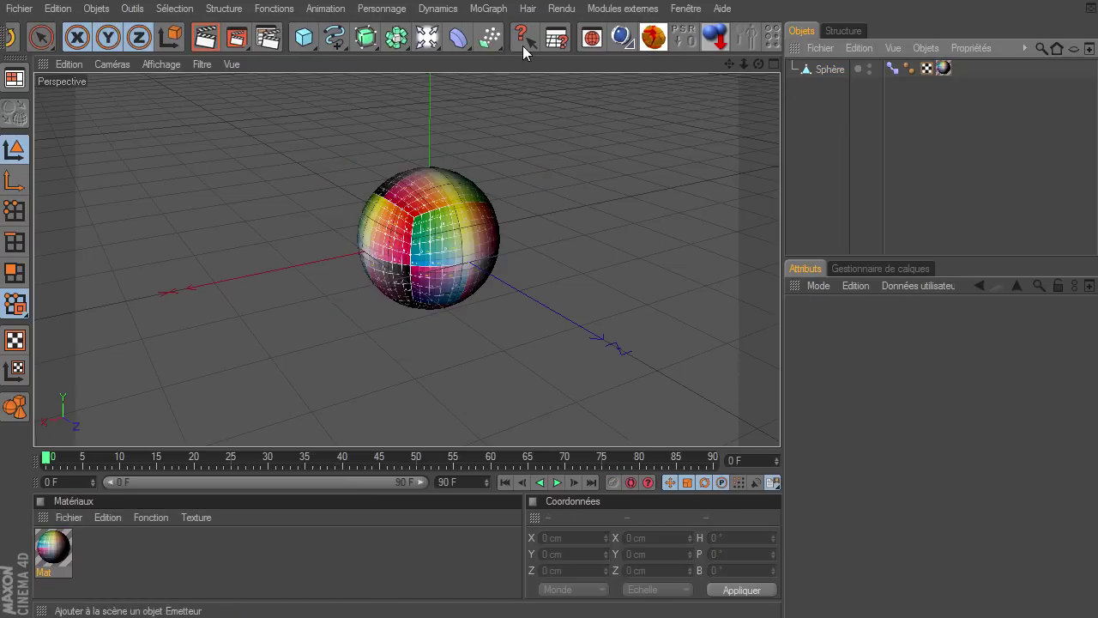
pyautogui.click(806, 70)
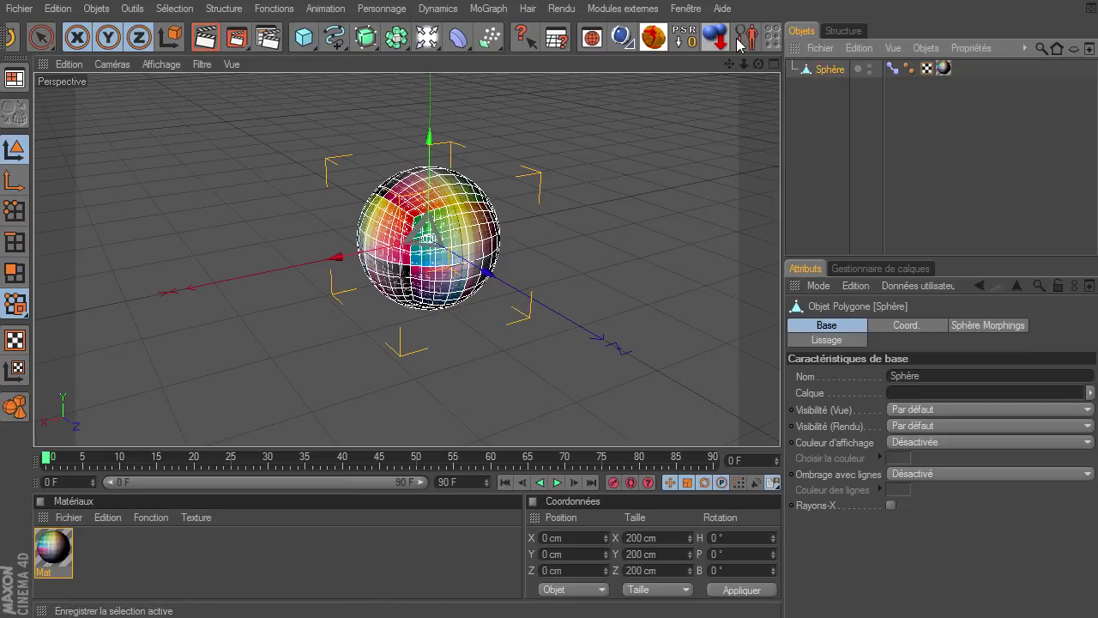
pyautogui.click(713, 36)
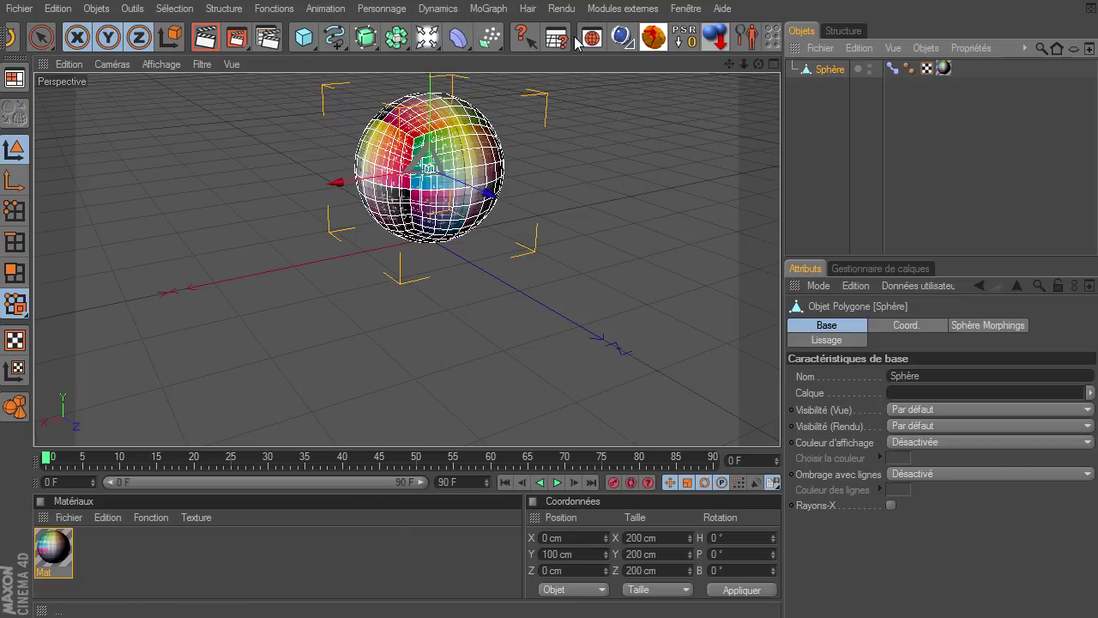
pyautogui.scroll(5, 571, 41)
pyautogui.moveTo(730, 65)
pyautogui.mouseDown()
pyautogui.moveTo(779, 424)
pyautogui.moveTo(760, 58)
pyautogui.mouseUp()
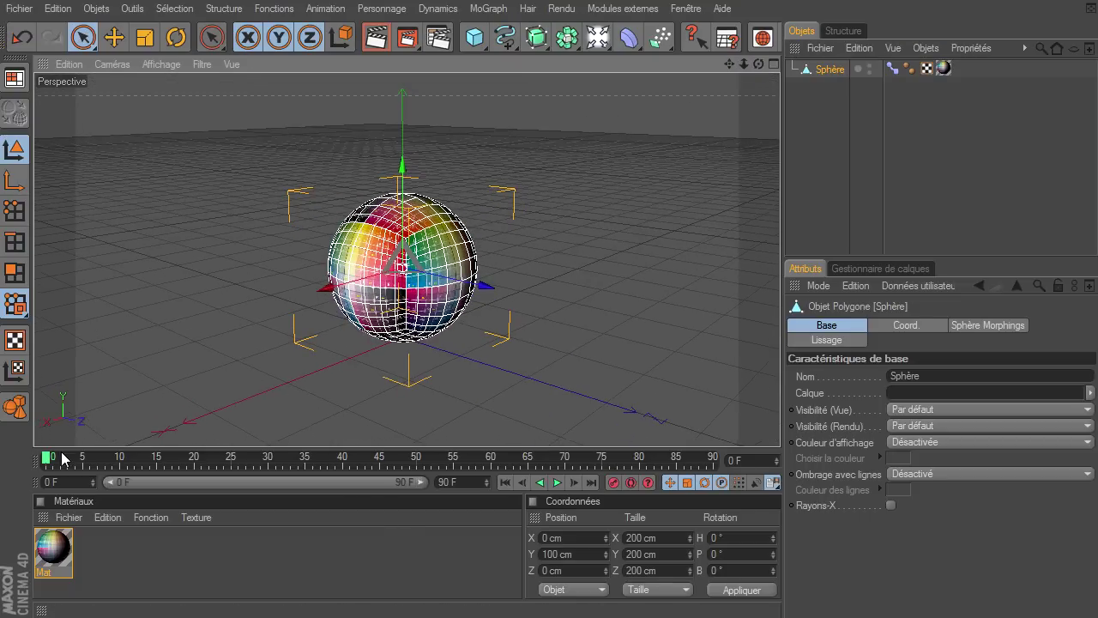
# Step: Keyframe the Morphing tag target from frame 10 to 100 % at frame 40, then play from frame 0
pyautogui.click(121, 460)
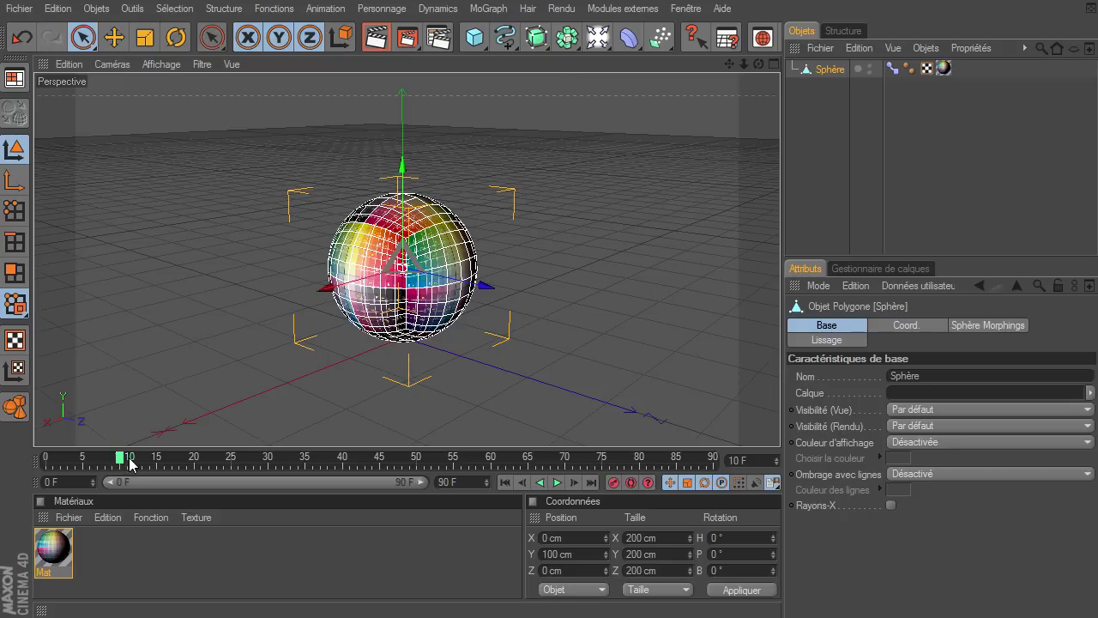
pyautogui.click(892, 67)
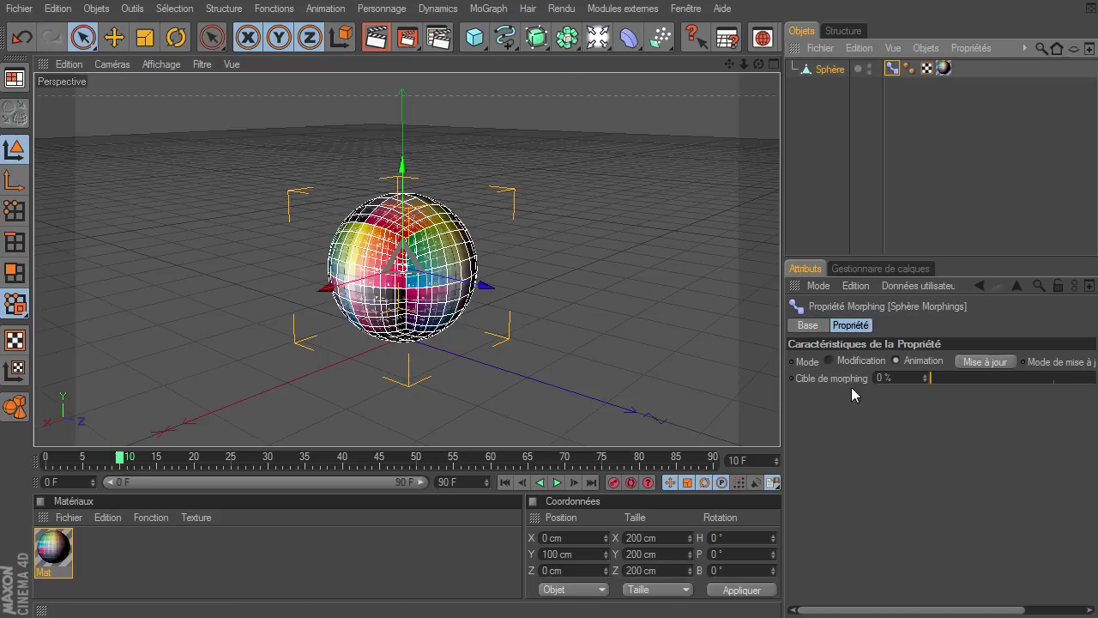
pyautogui.keyDown('ctrl'); pyautogui.click(790, 378); pyautogui.keyUp('ctrl')
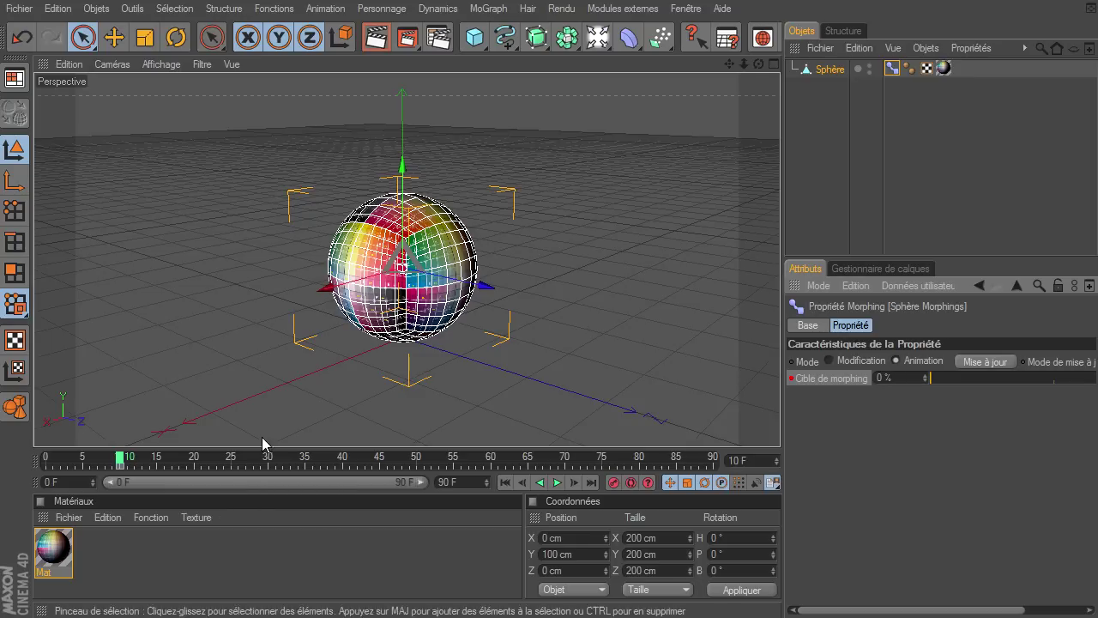
pyautogui.click(343, 460)
pyautogui.moveTo(939, 383); pyautogui.dragTo(1096, 384)
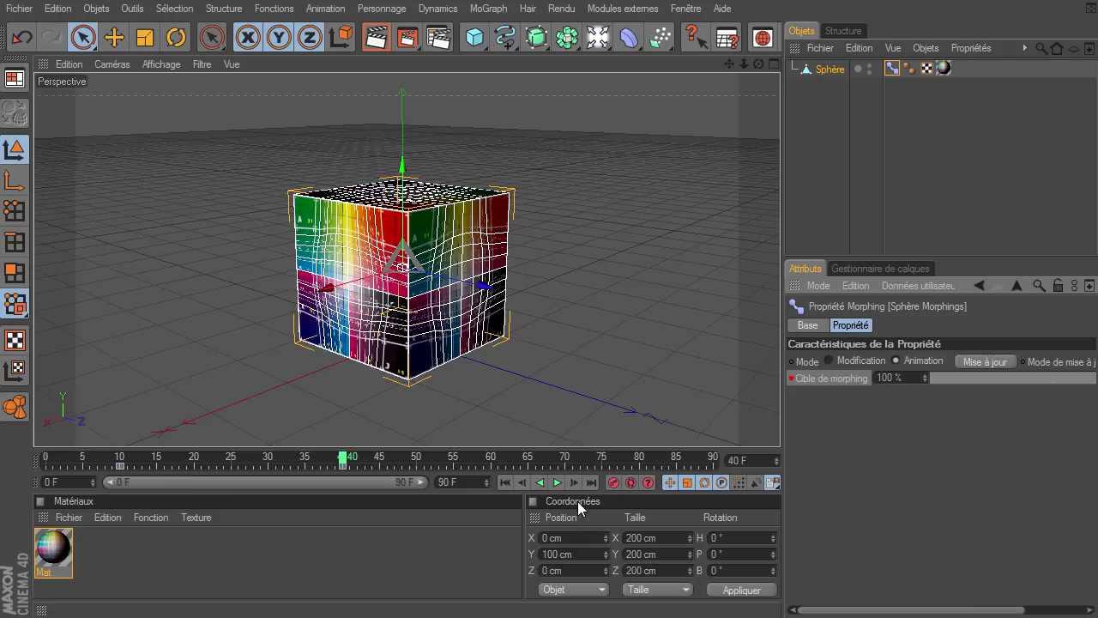
pyautogui.click(505, 483)
pyautogui.click(557, 483)
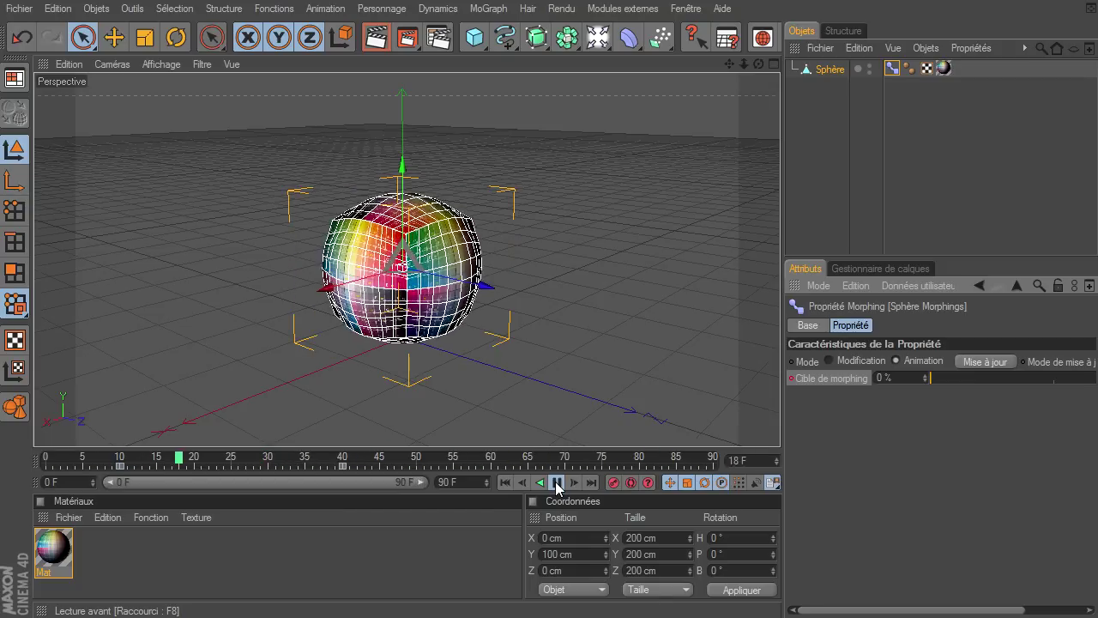
# Step: Pause playback at frame 29 and set the Morphing tag's Mode to Modification
pyautogui.click(556, 483)
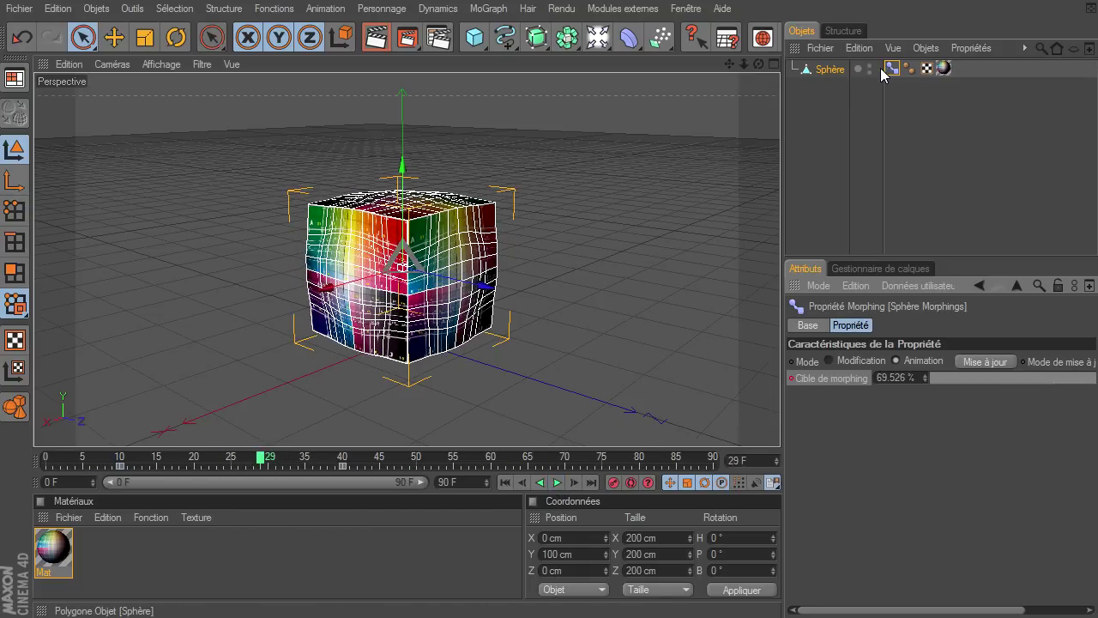
pyautogui.click(827, 361)
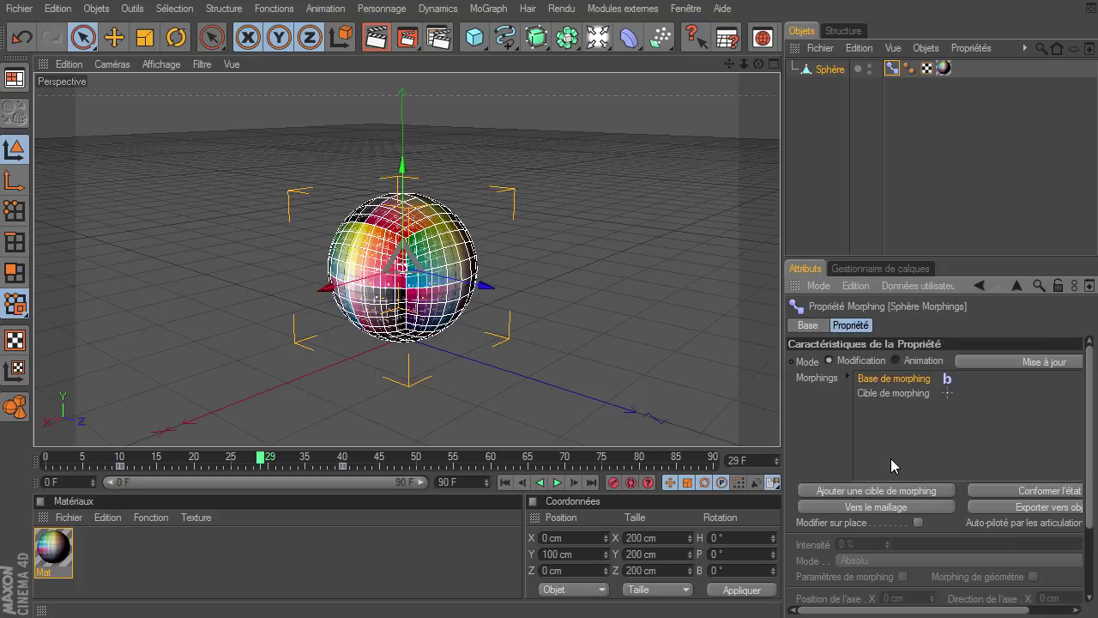
pyautogui.click(899, 365)
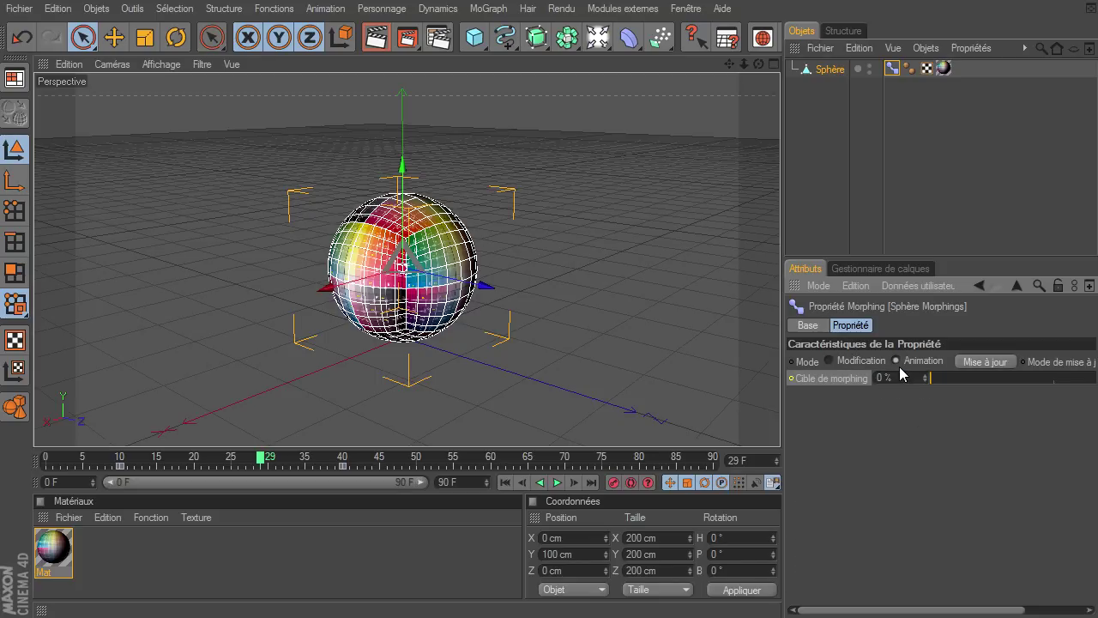
pyautogui.moveTo(967, 379)
pyautogui.mouseDown()
pyautogui.moveTo(1038, 378)
pyautogui.moveTo(970, 378)
pyautogui.mouseUp()
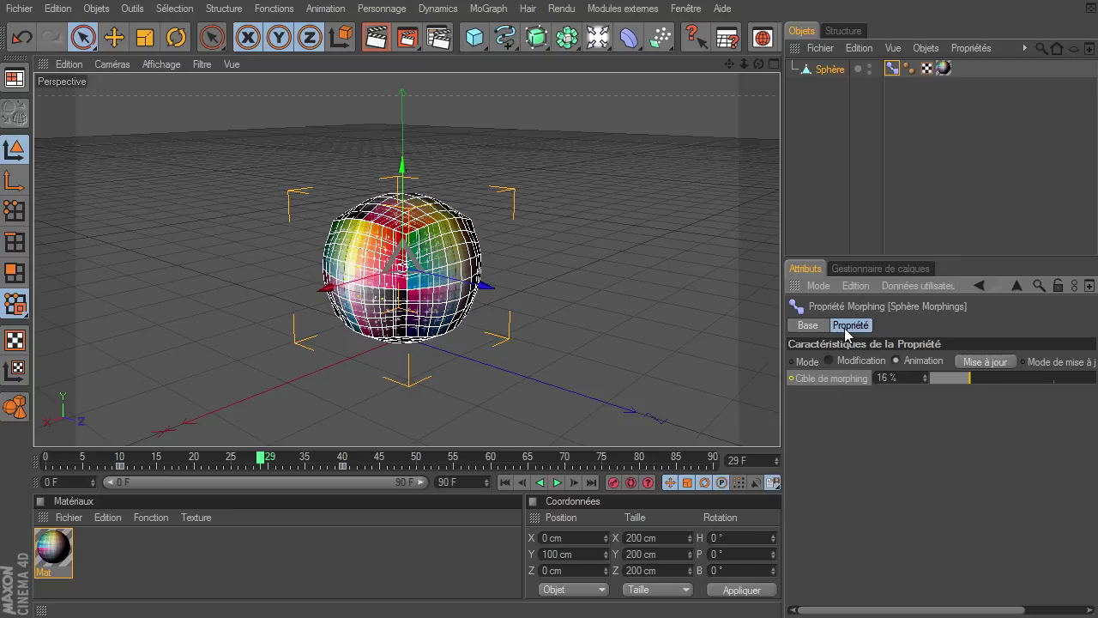
pyautogui.click(828, 361)
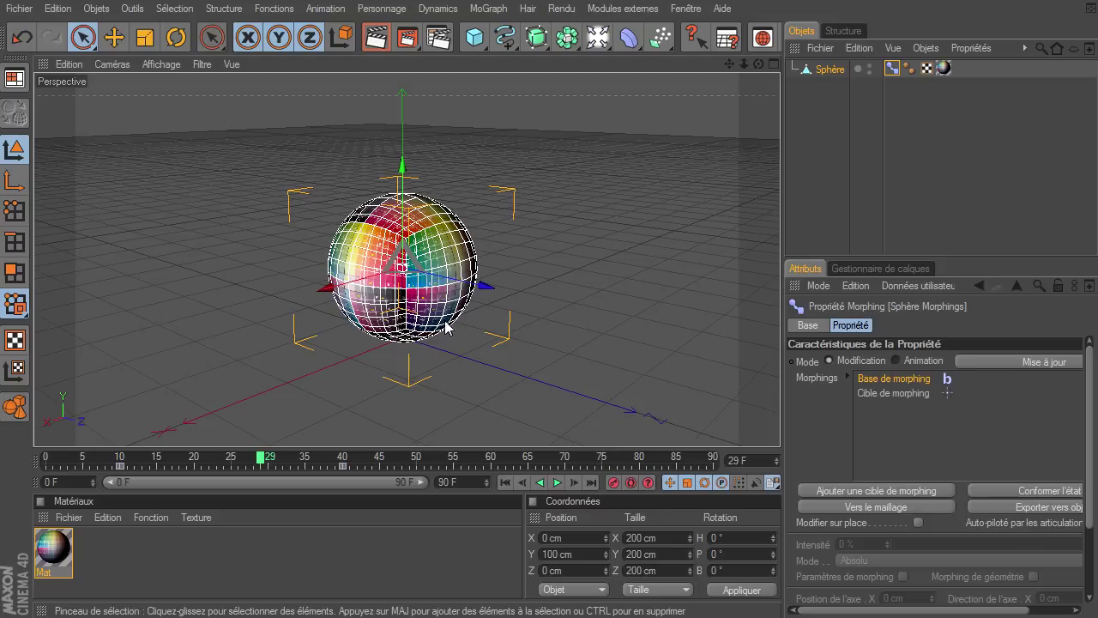
# Step: Create a new empty project with Fichier > Nouveau
pyautogui.click(24, 10)
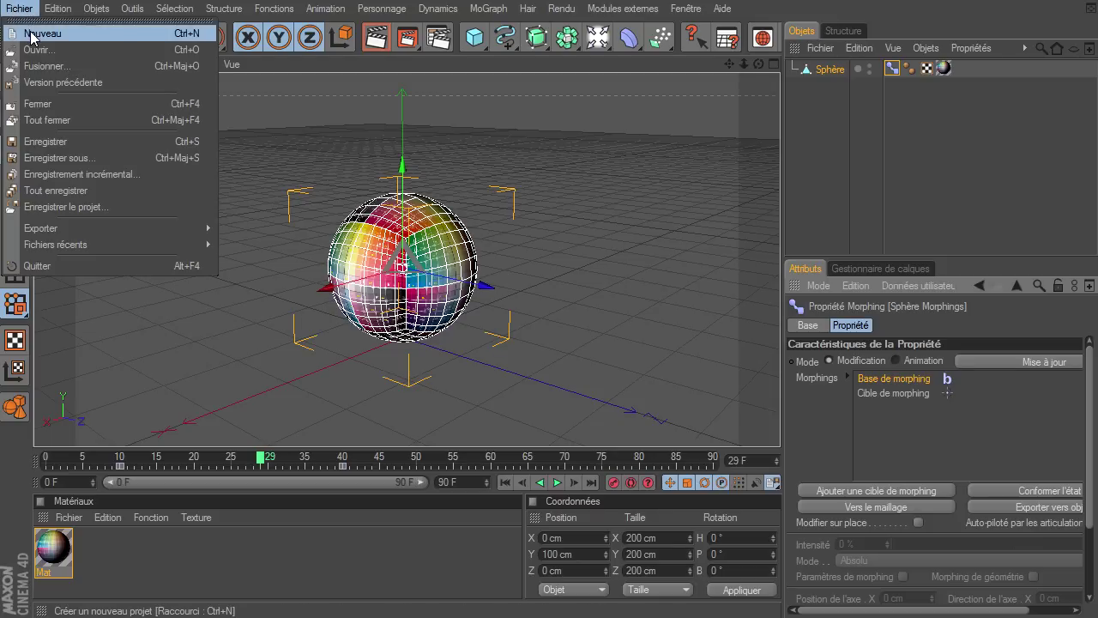
pyautogui.click(35, 34)
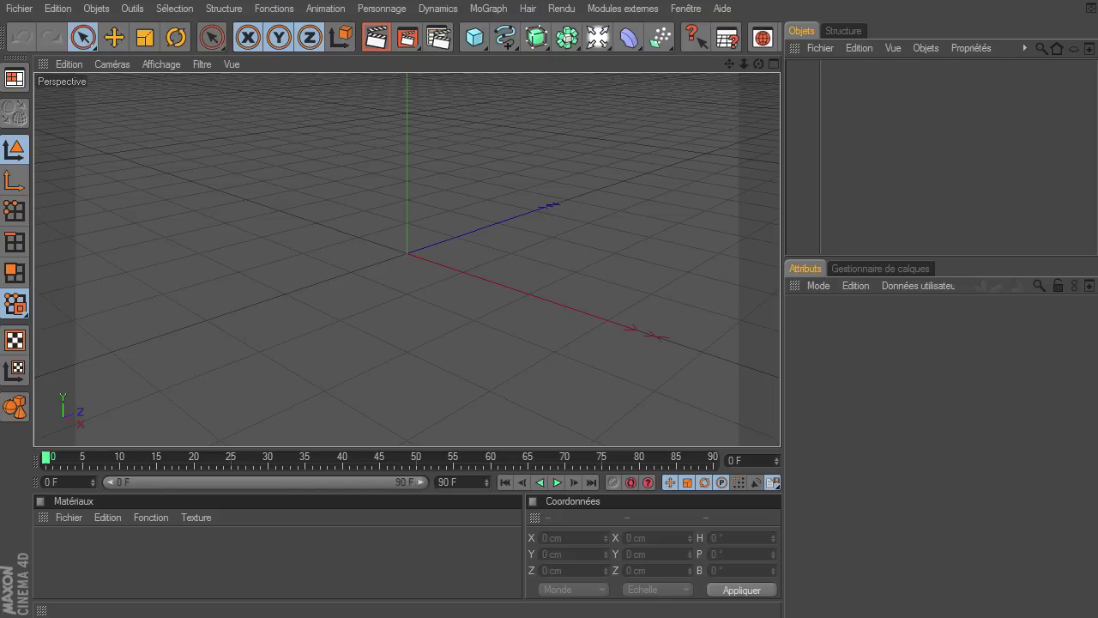
# Step: Bring Chrome over the scene and open the CG Textures site from its speed-dial tile
pyautogui.moveTo(855, 226); pyautogui.dragTo(298, 23)
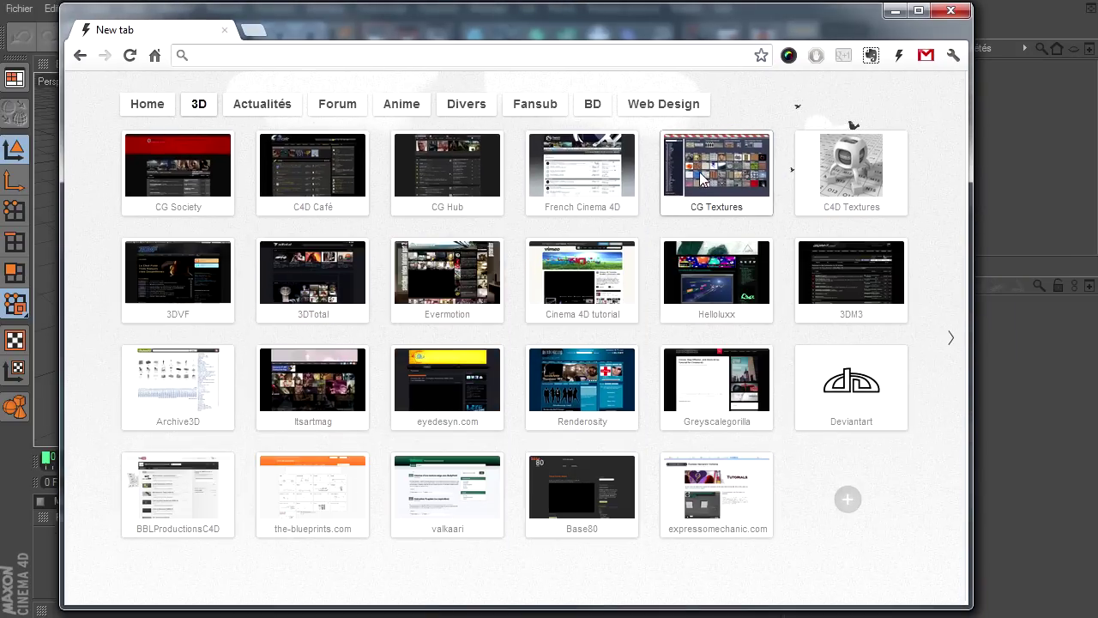
pyautogui.click(702, 177)
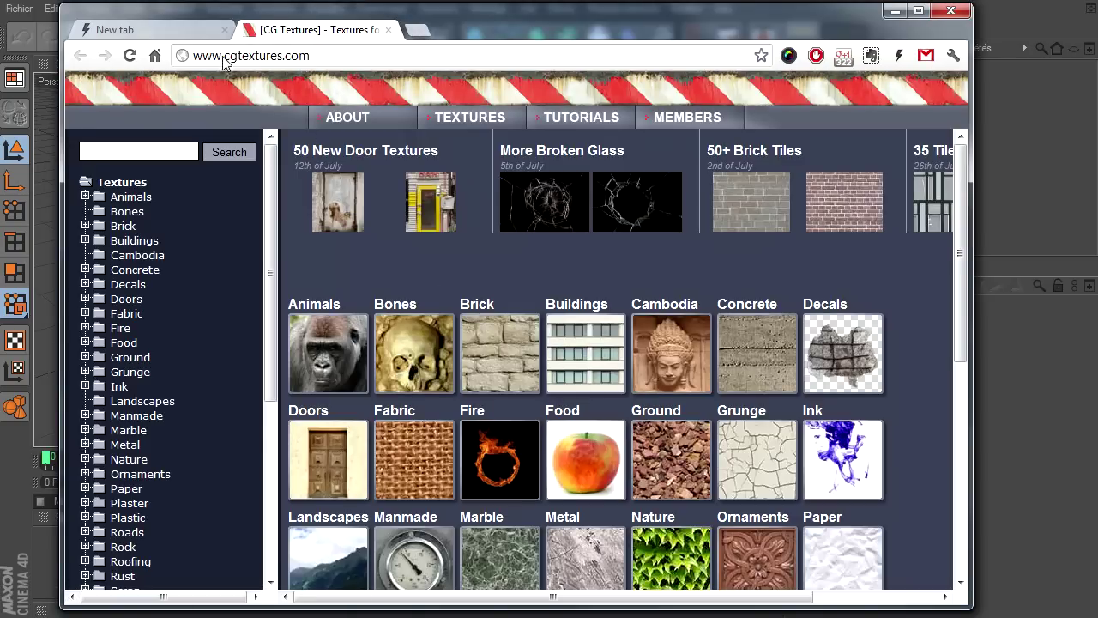
pyautogui.click(225, 56)
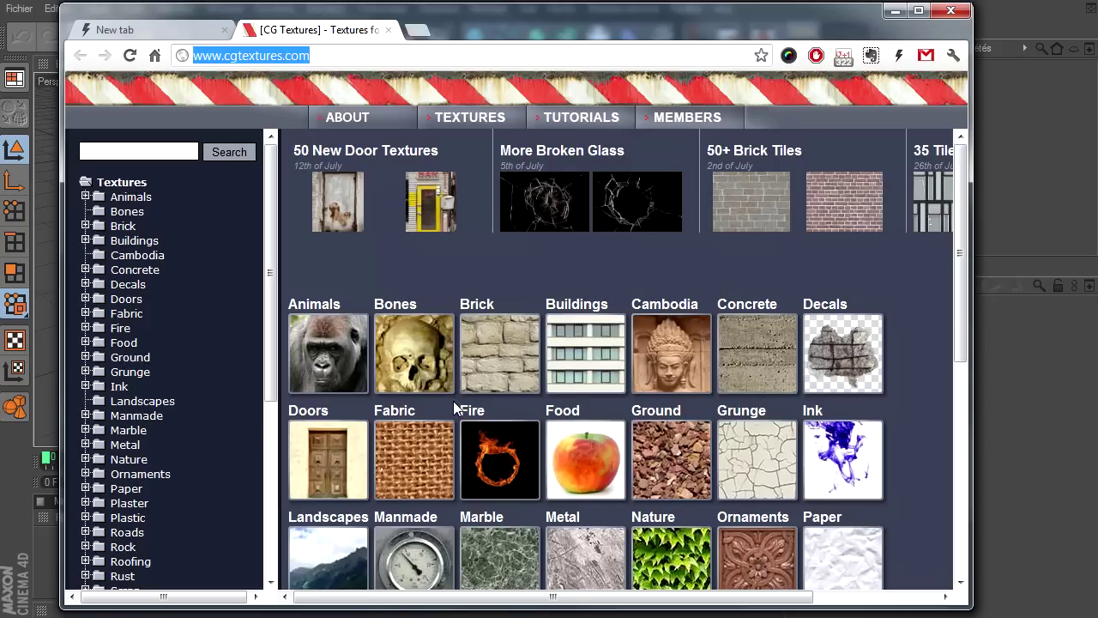
pyautogui.scroll(-1, 481, 372)
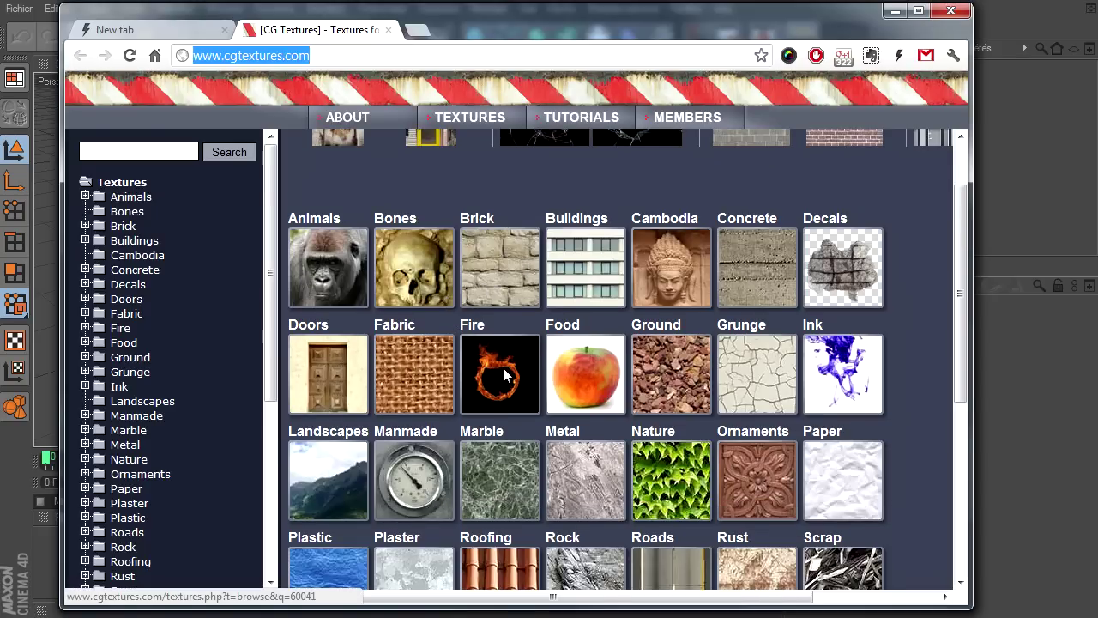
pyautogui.scroll(-2, 505, 371)
pyautogui.scroll(1, 504, 371)
pyautogui.scroll(1, 504, 371)
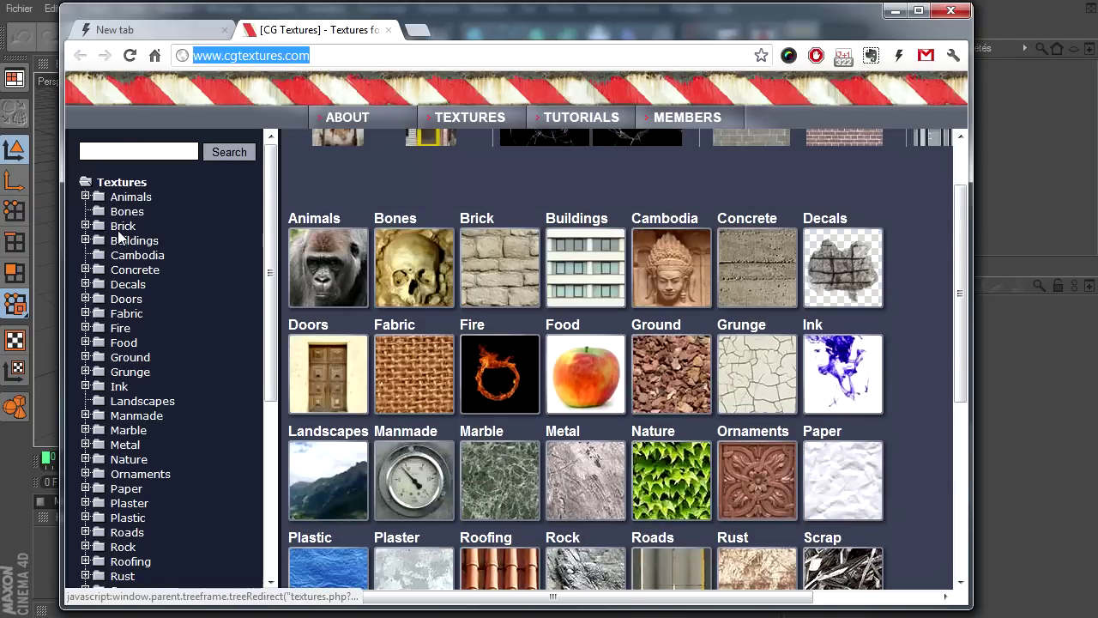
pyautogui.scroll(1, 490, 274)
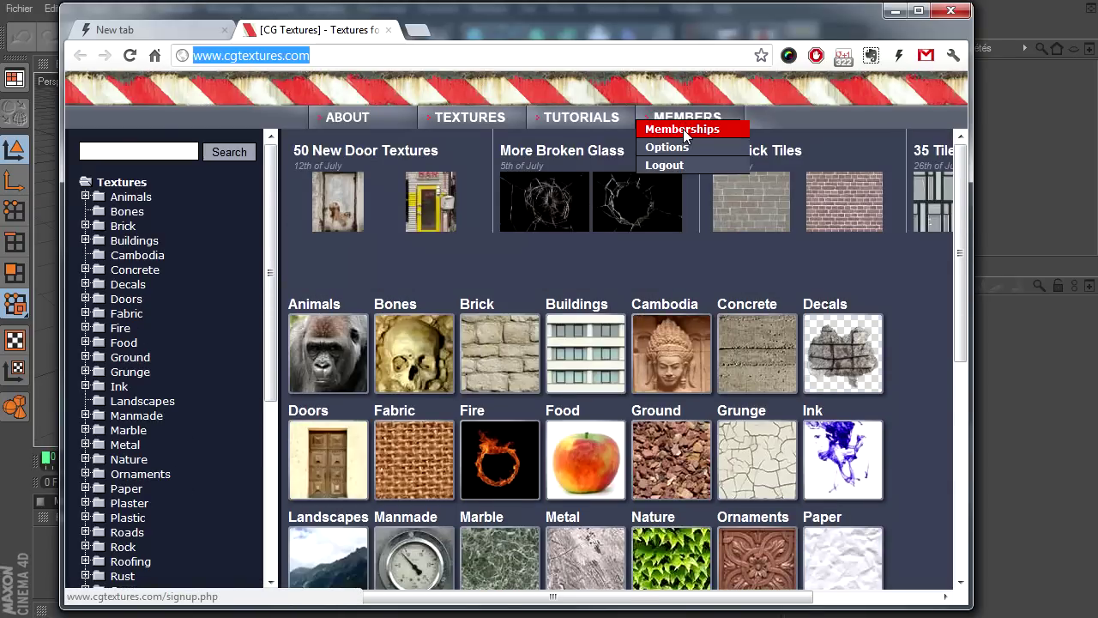
# Step: View the CGTextures Memberships and Options pages and the Brick sub-categories, then return to the New tab
pyautogui.click(682, 129)
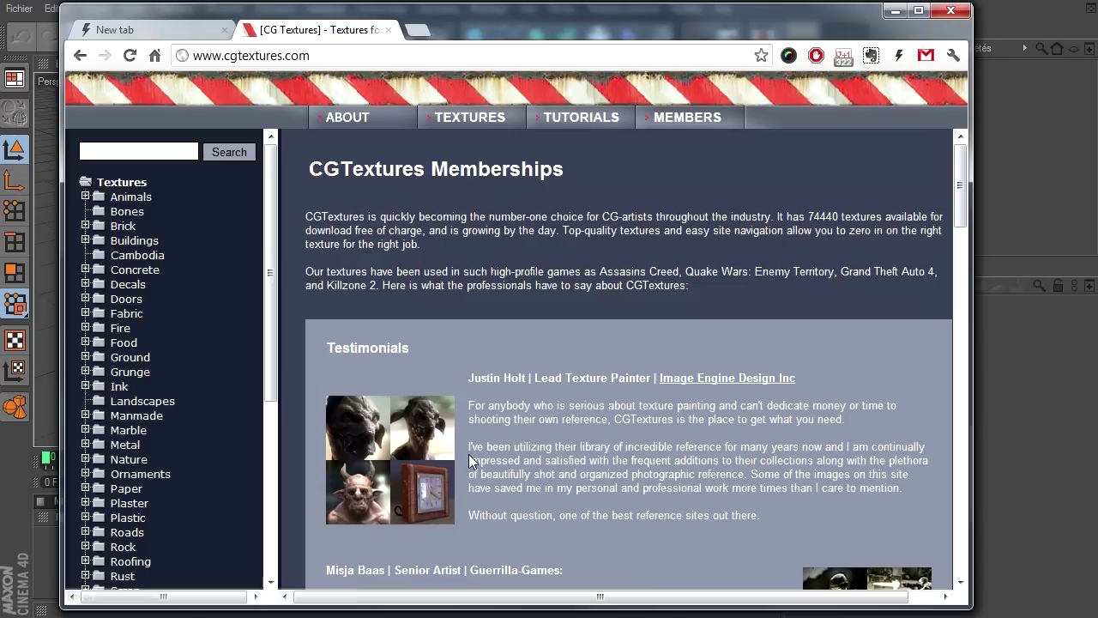
pyautogui.moveTo(687, 117)
pyautogui.click(687, 153)
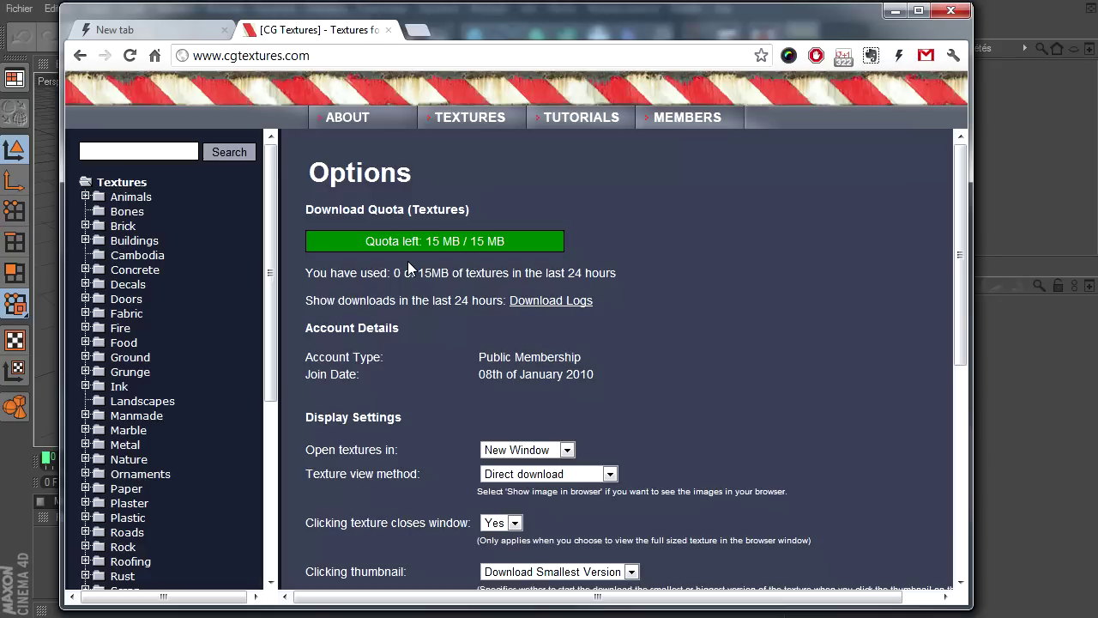
pyautogui.click(122, 227)
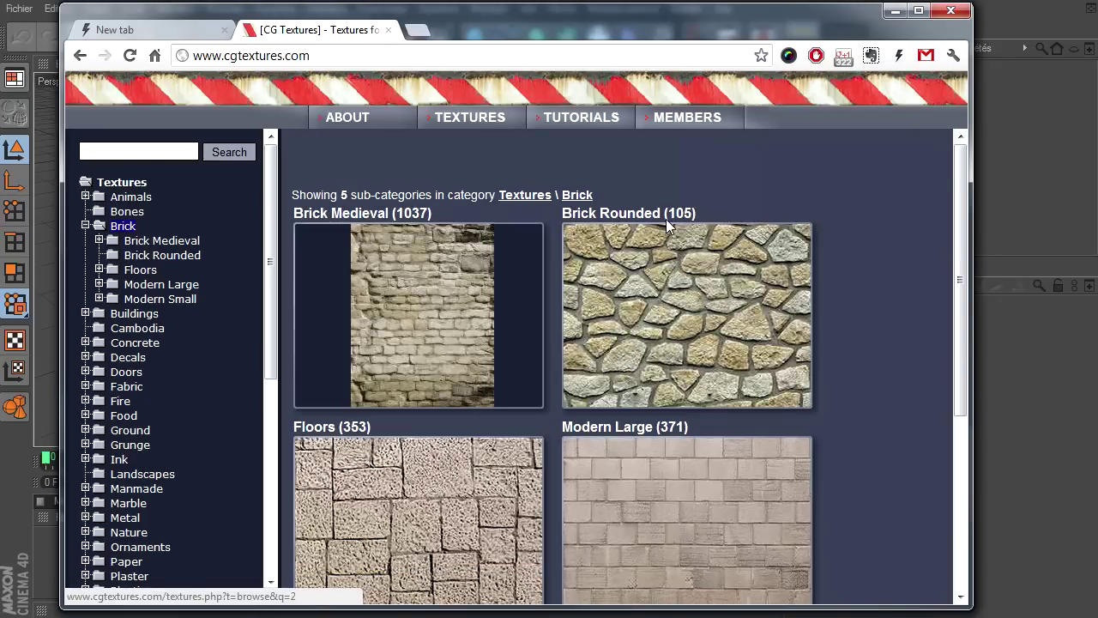
pyautogui.click(170, 39)
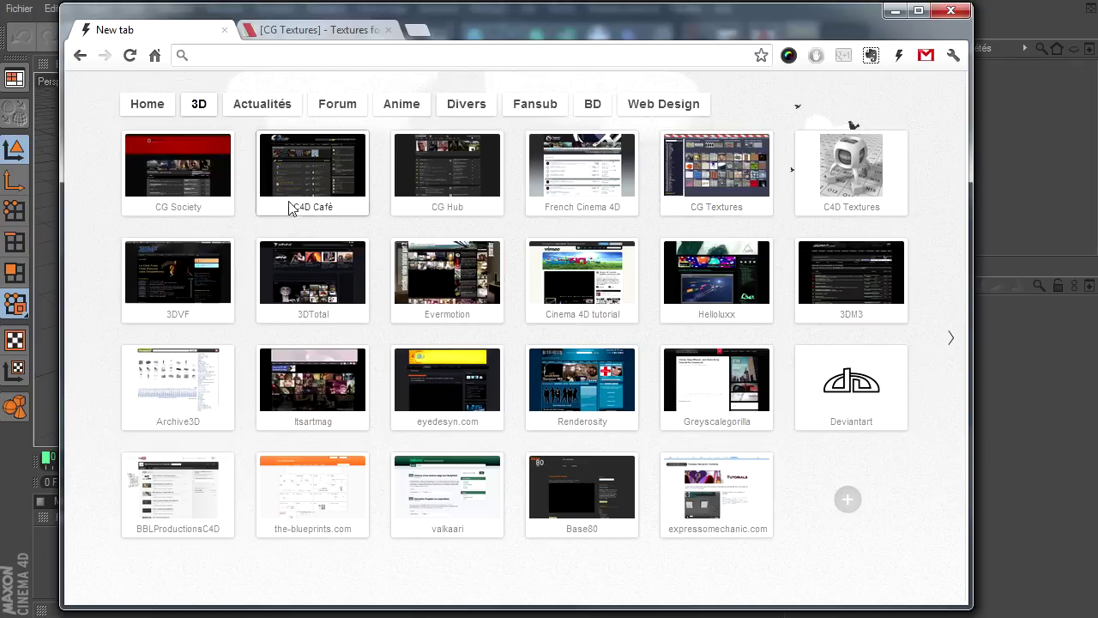
# Step: Open C4D Textures, use User Login, and scroll down to its texture Categories list
pyautogui.click(849, 167)
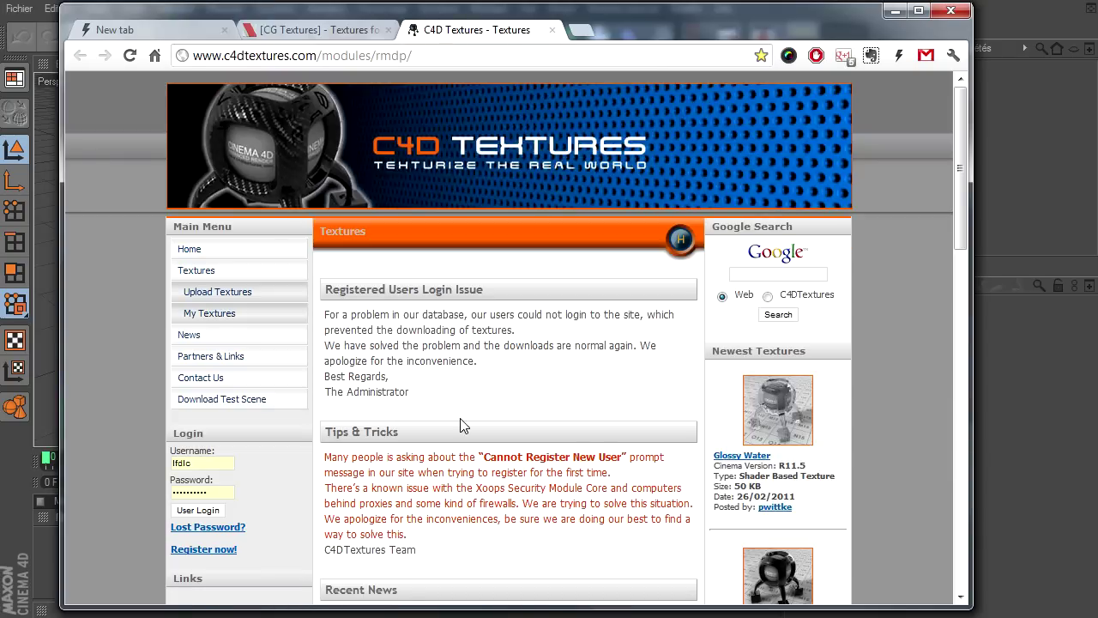
pyautogui.click(193, 511)
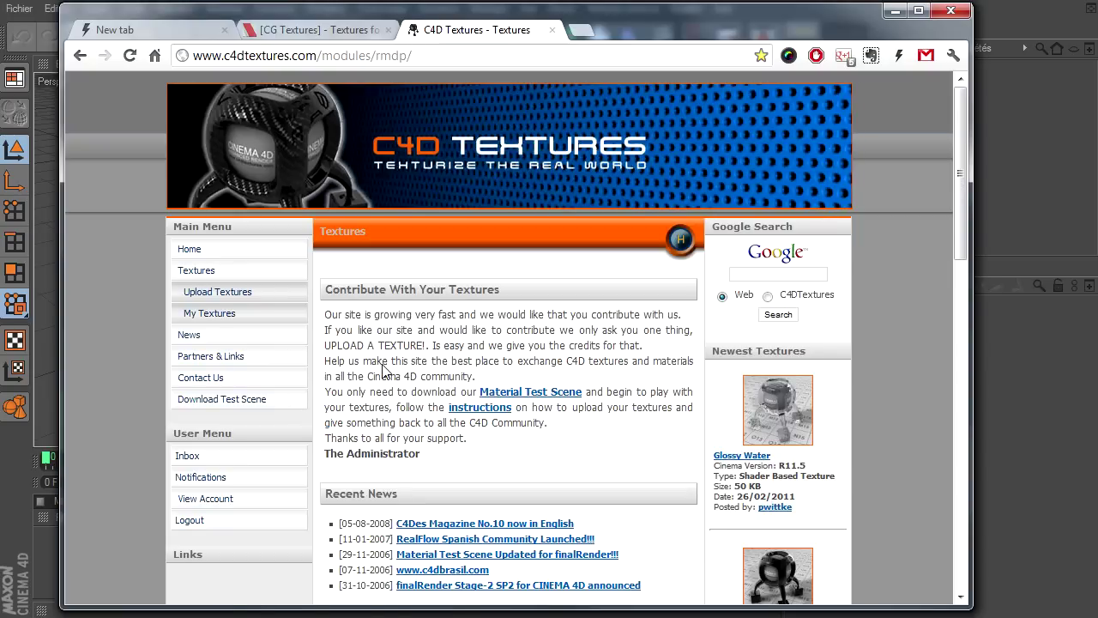
pyautogui.scroll(-1, 382, 364)
pyautogui.scroll(-3, 382, 364)
pyautogui.scroll(-1, 381, 364)
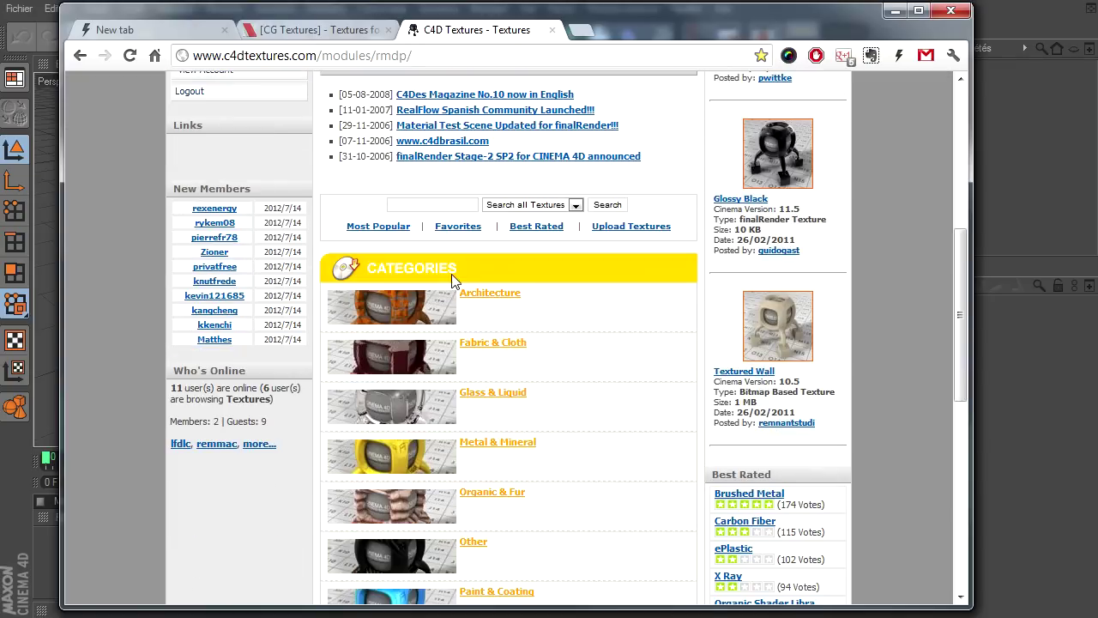
pyautogui.scroll(-2, 470, 476)
pyautogui.scroll(2, 473, 423)
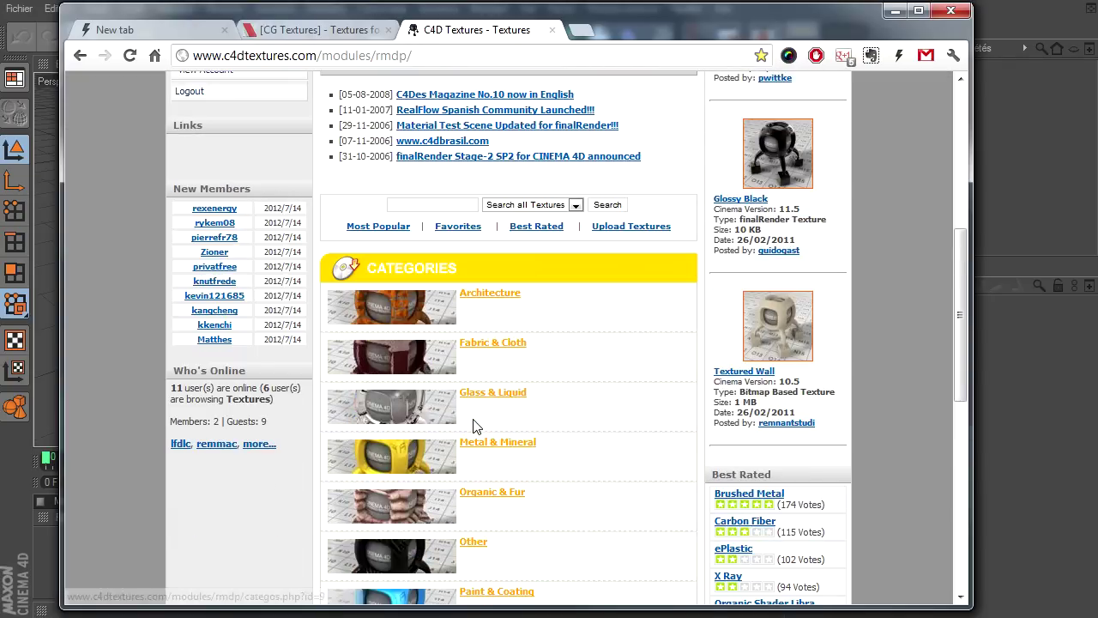
pyautogui.scroll(-1, 474, 427)
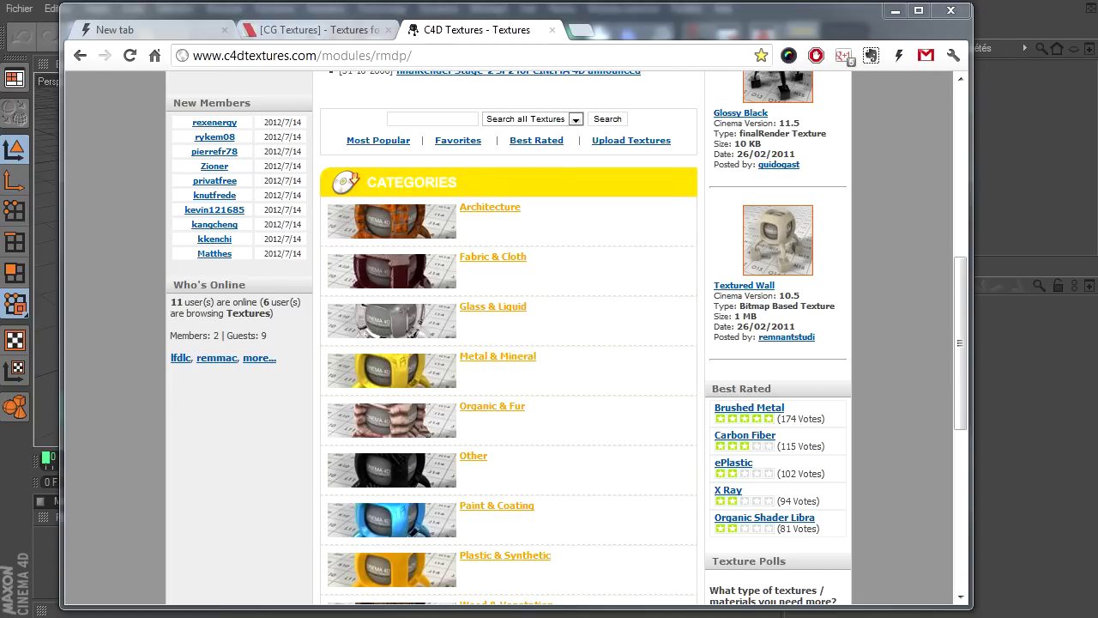
# Step: Bring the Cinema 4D window back in front of Chrome
pyautogui.click(1060, 197)
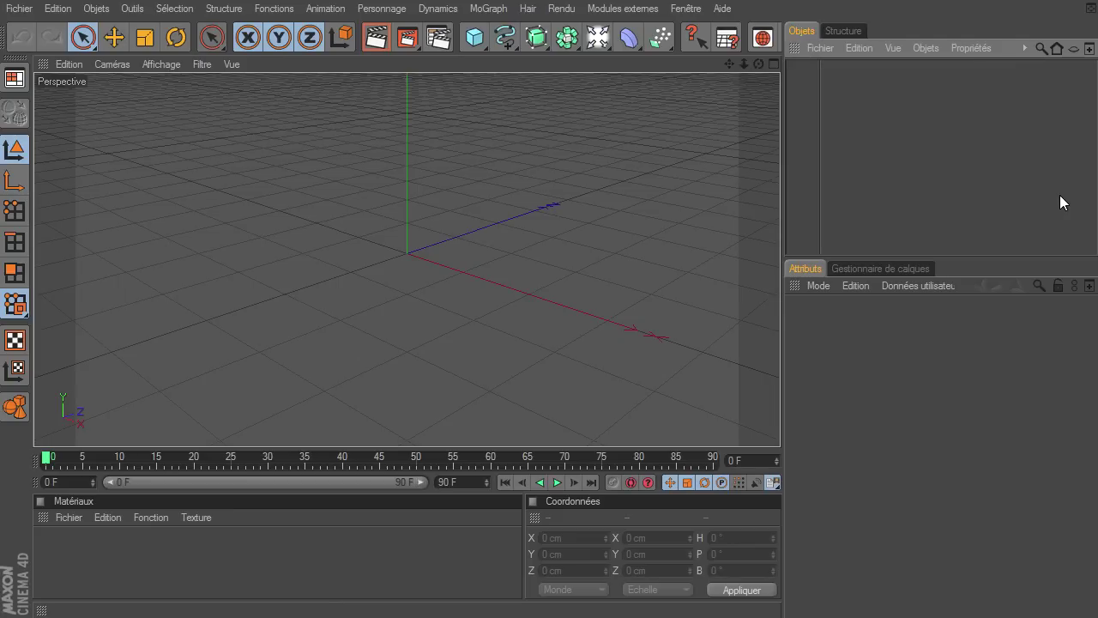